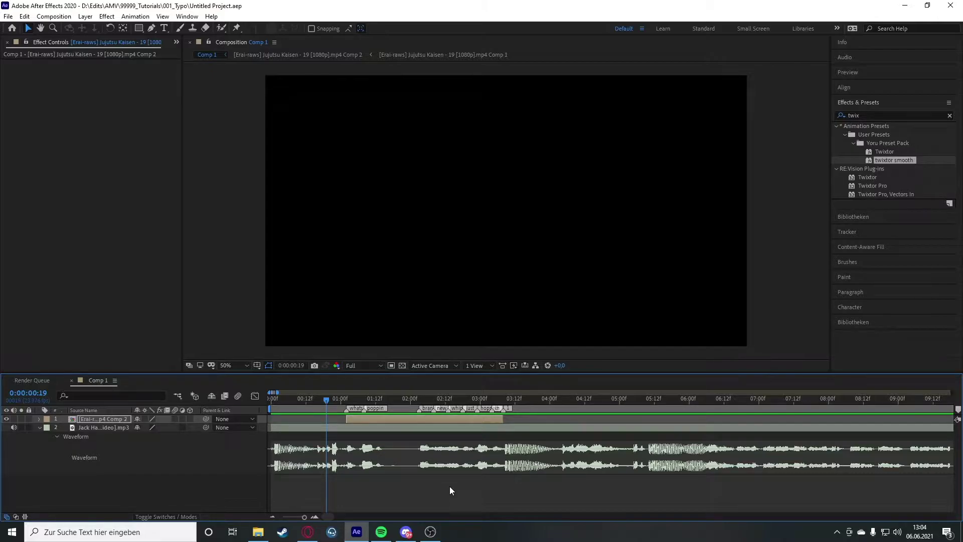
- Select the audio layer and reveal its waveform in the timeline
key("space")
left_click(374, 427)
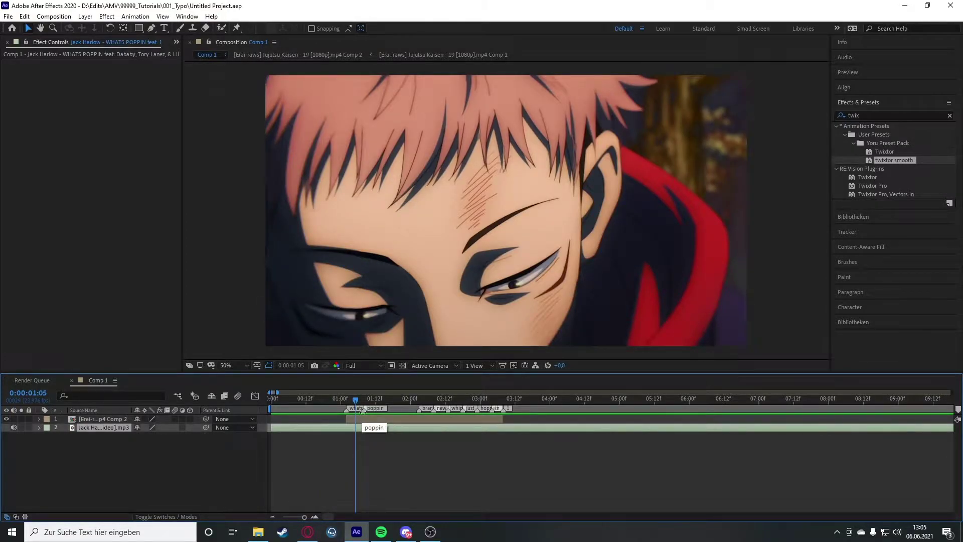
key("l")
key("l")
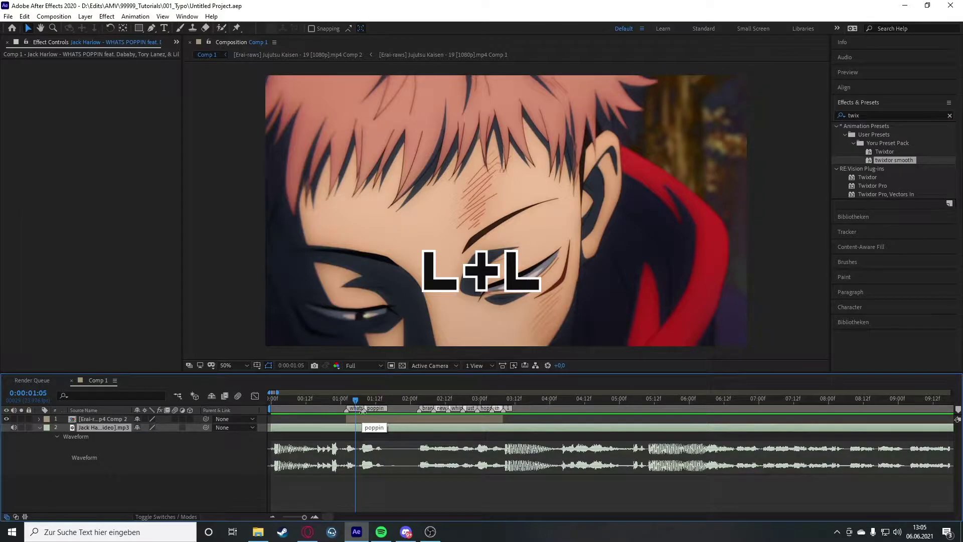
- Collapse the audio layer's properties and expand its Audio and Waveform groups to expose the waveform again
left_click(39, 427)
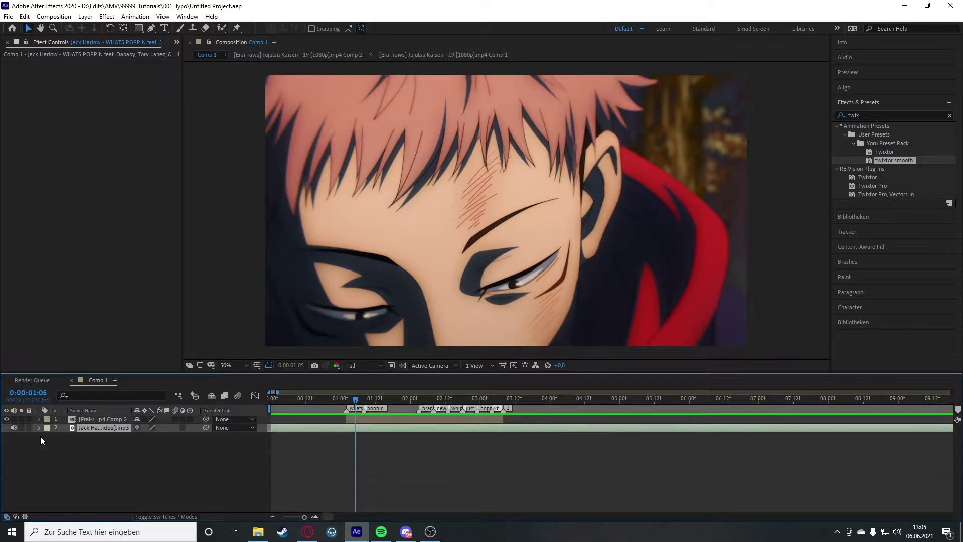
key("l")
key("l")
left_click(50, 438)
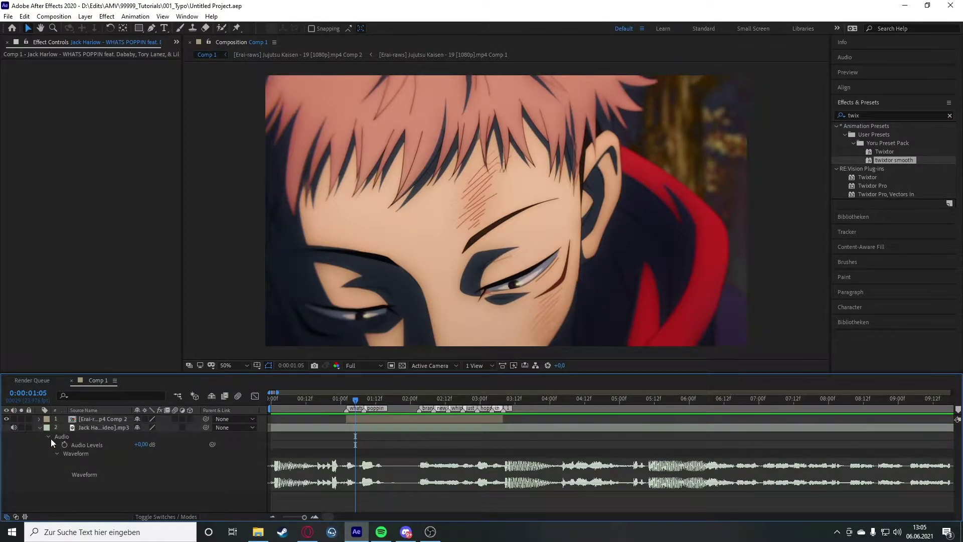
left_click(47, 436)
left_click(47, 436)
left_click(56, 453)
left_click(57, 453)
left_click(362, 429)
key("l")
key("l")
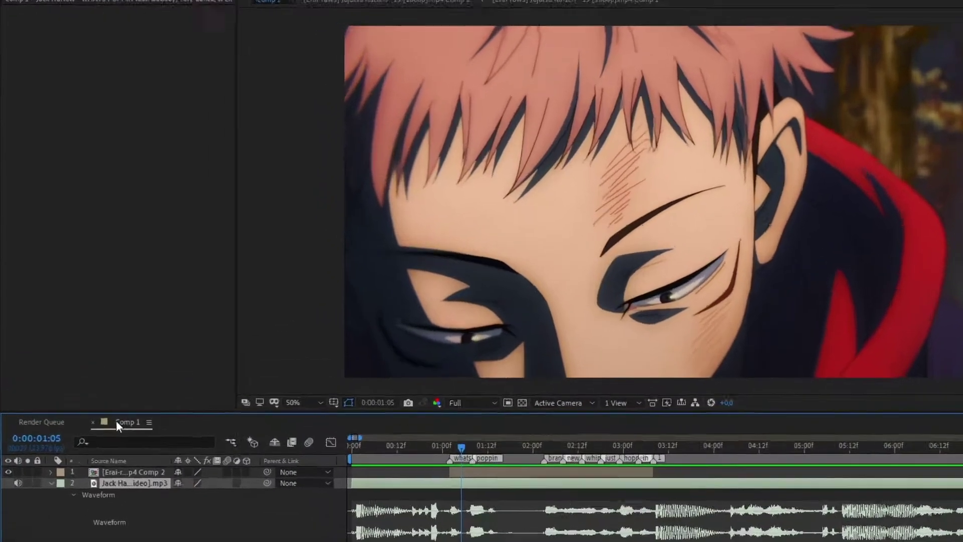
- Try the Rectified Audio Waveforms display for Comp 1 and switch it back off
left_click(114, 380)
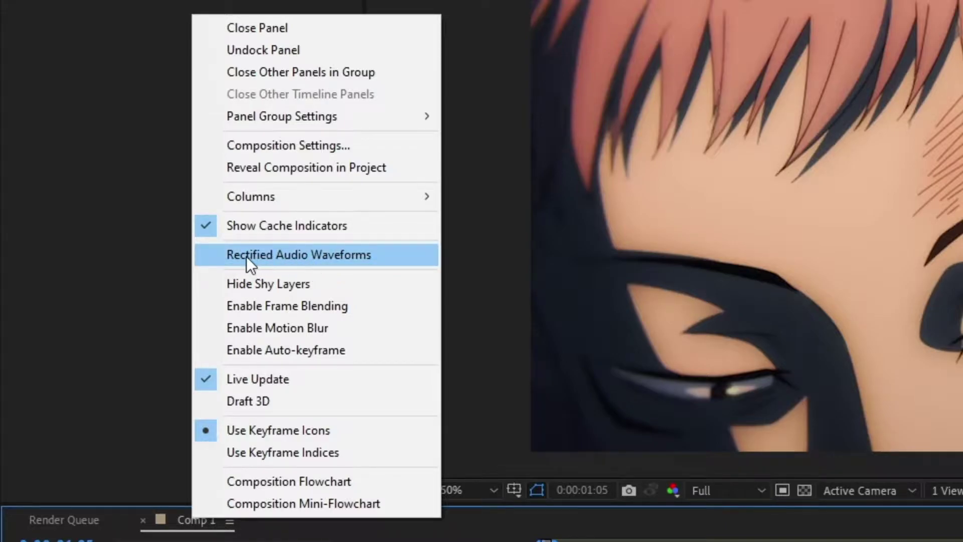
left_click(274, 255)
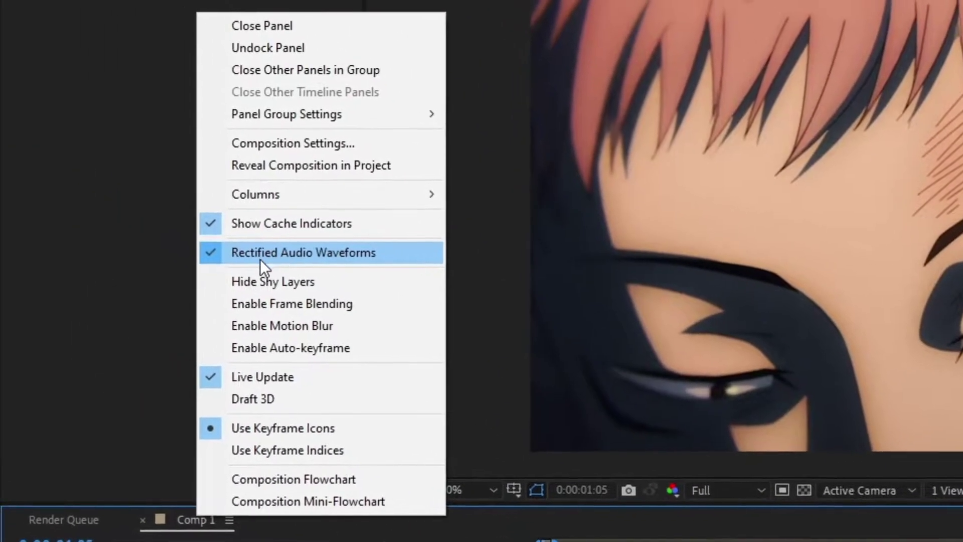
left_click(263, 253)
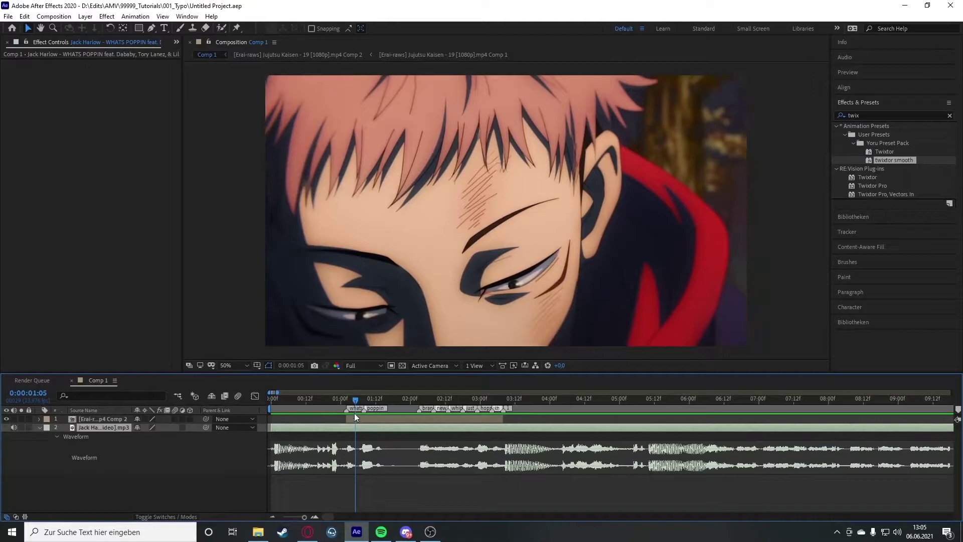
- Place a composition marker at 0:00:04:10 and open its settings, closing them without changes
mouse_move(350, 398)
left_mouse_down()
mouse_move(390, 400)
mouse_move(350, 400)
left_mouse_up()
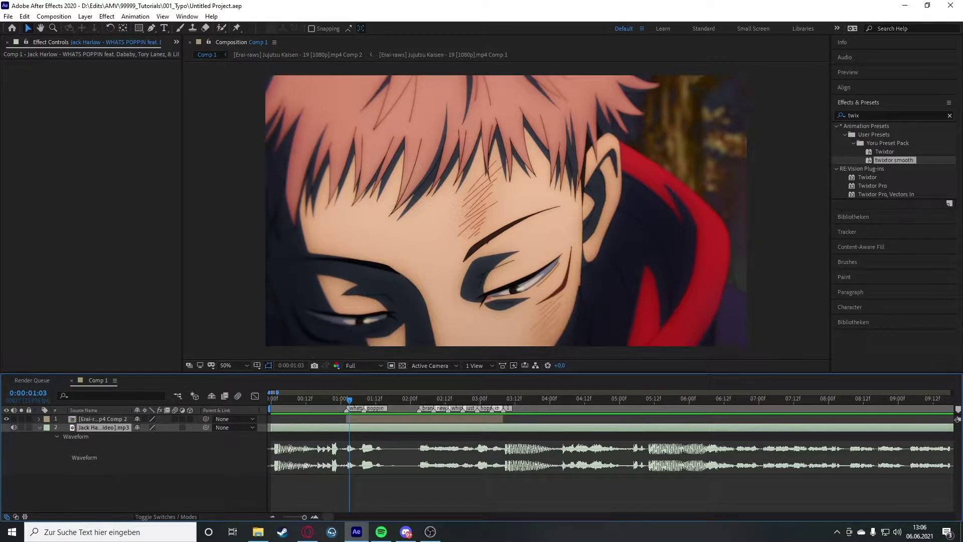
left_click(577, 399)
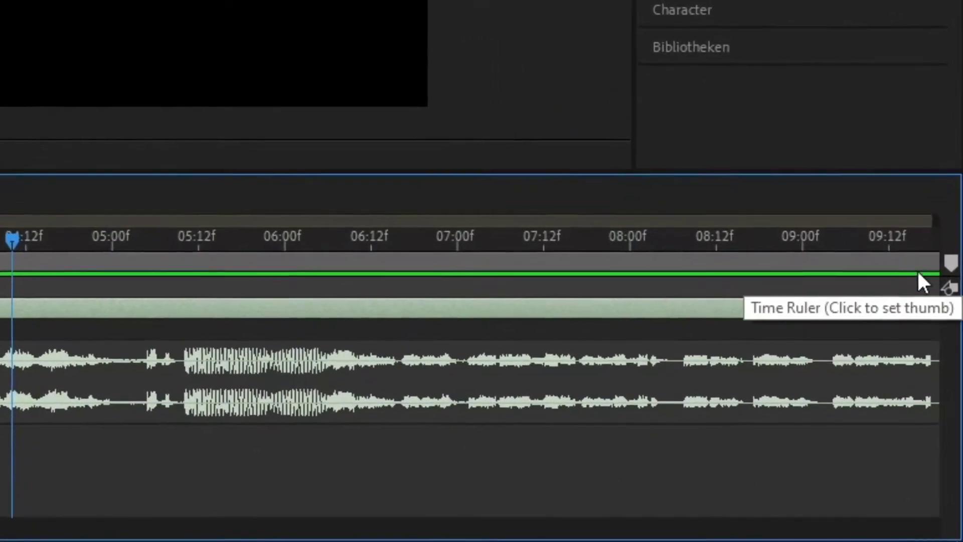
left_click_drag(953, 270, 4, 262)
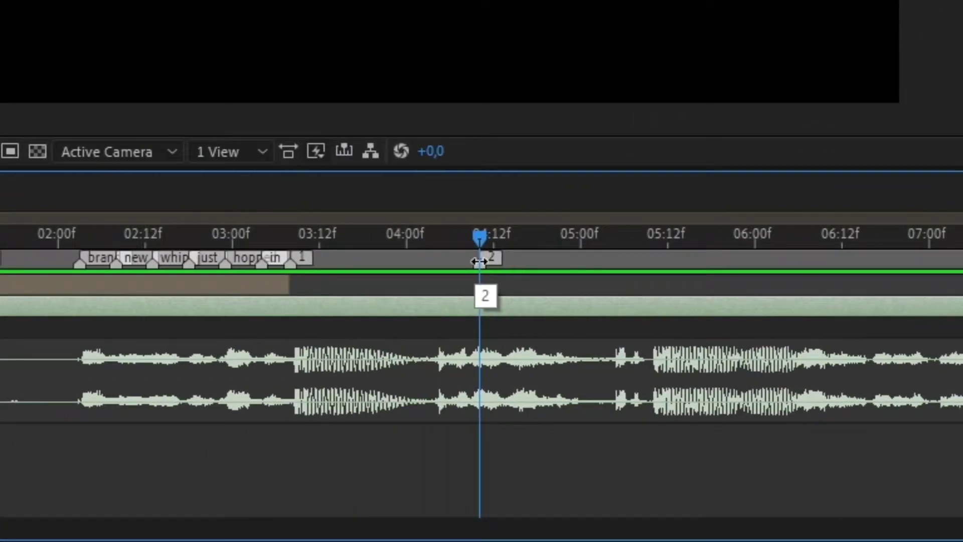
double_click(4, 262)
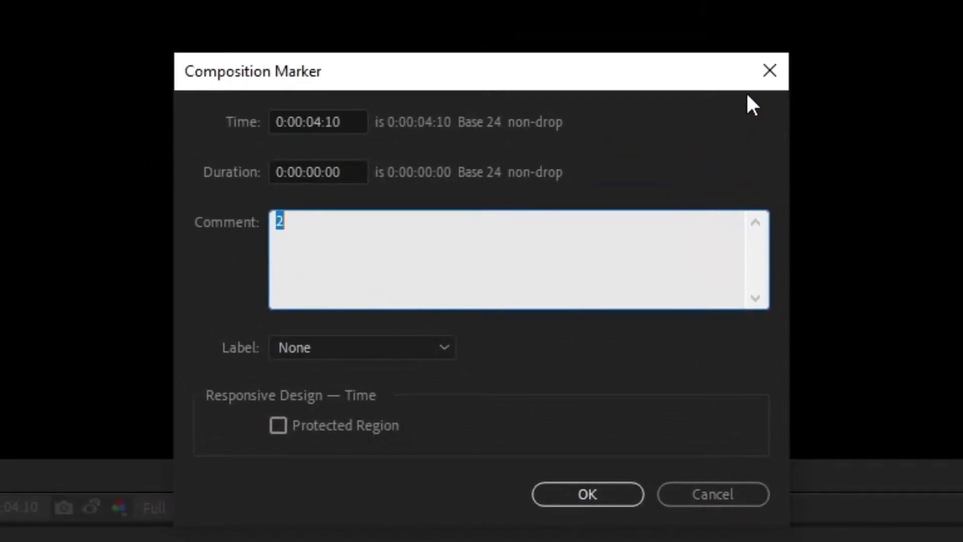
left_click(769, 68)
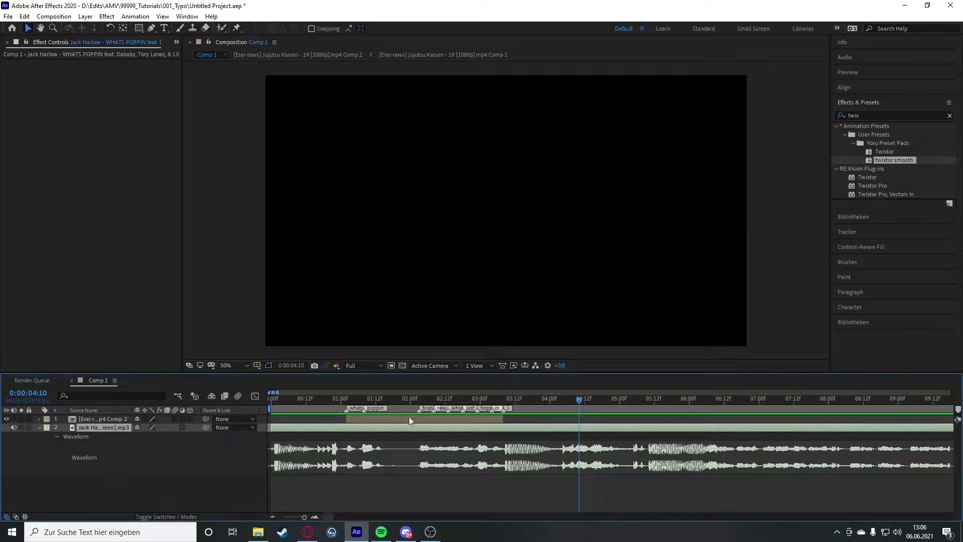
- Scrub across the lyric word markers from "whats" to "in" and compare them with the audio waveform
left_click_drag(376, 400, 613, 400)
key("equal")
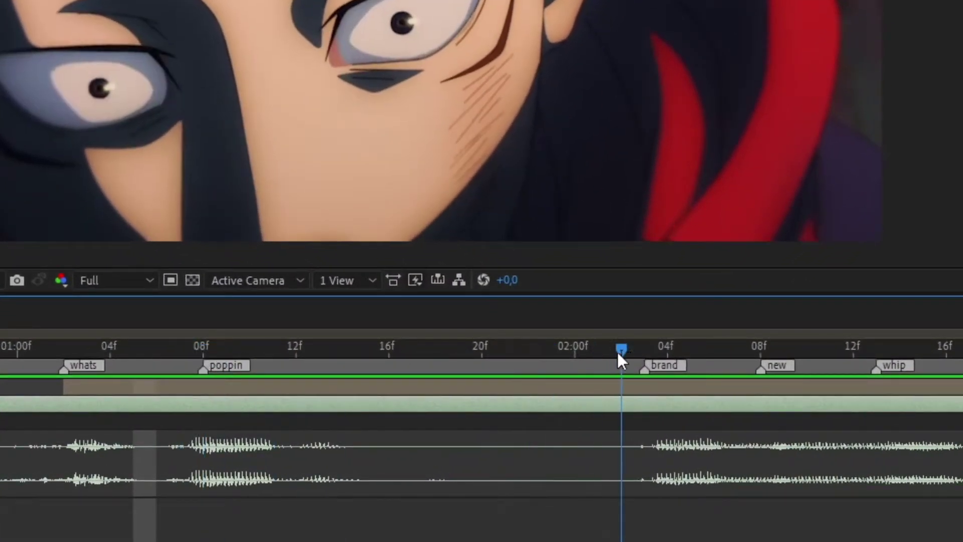
left_click_drag(618, 353, 906, 416)
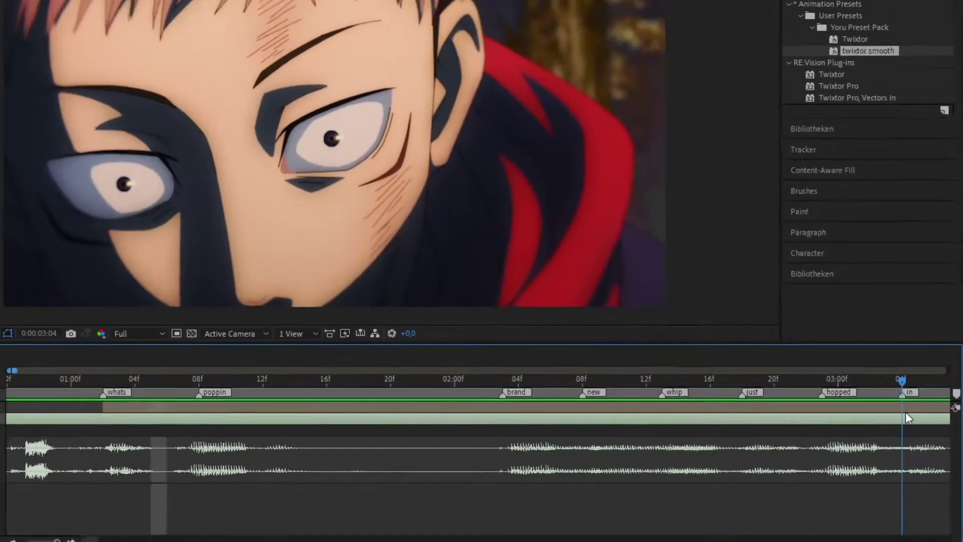
left_click(102, 379)
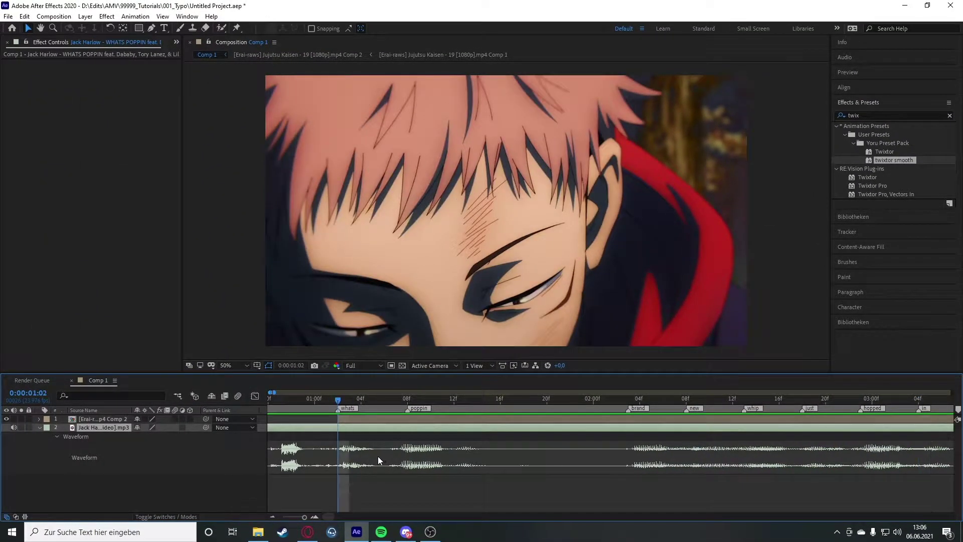
key(";")
scroll(364, 430, "up", 2, "alt")
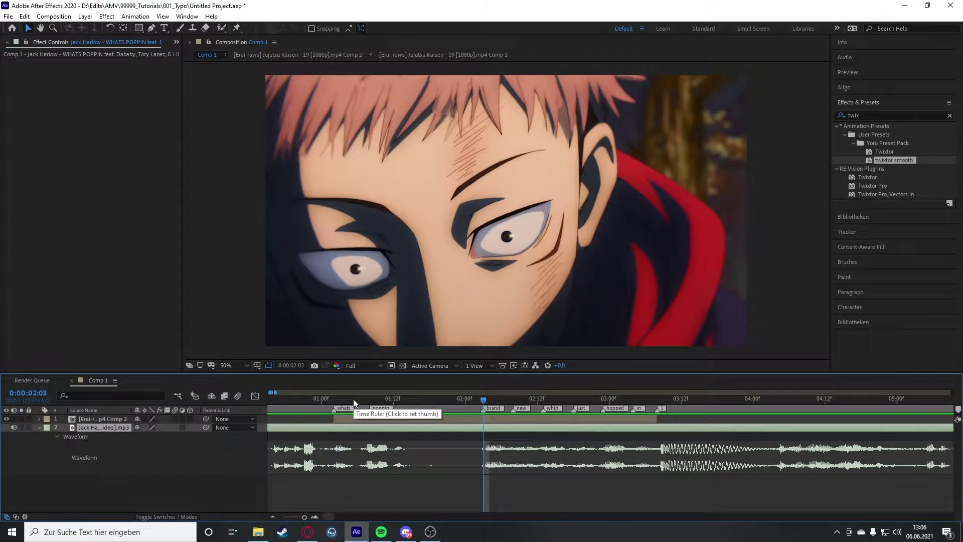
- Add a text layer reading "Whats" with the playhead at the "whats" marker, 0:00:01:02
left_click(350, 419)
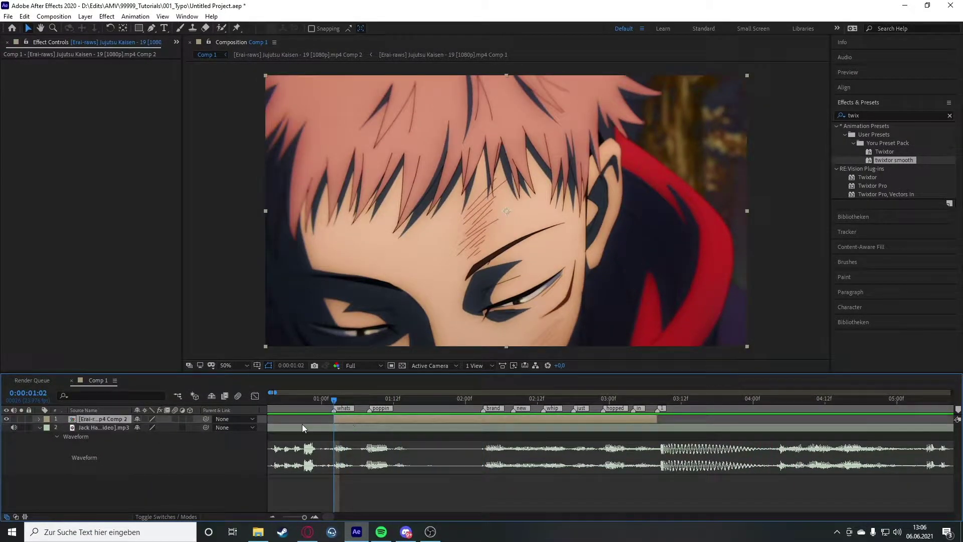
right_click(257, 420)
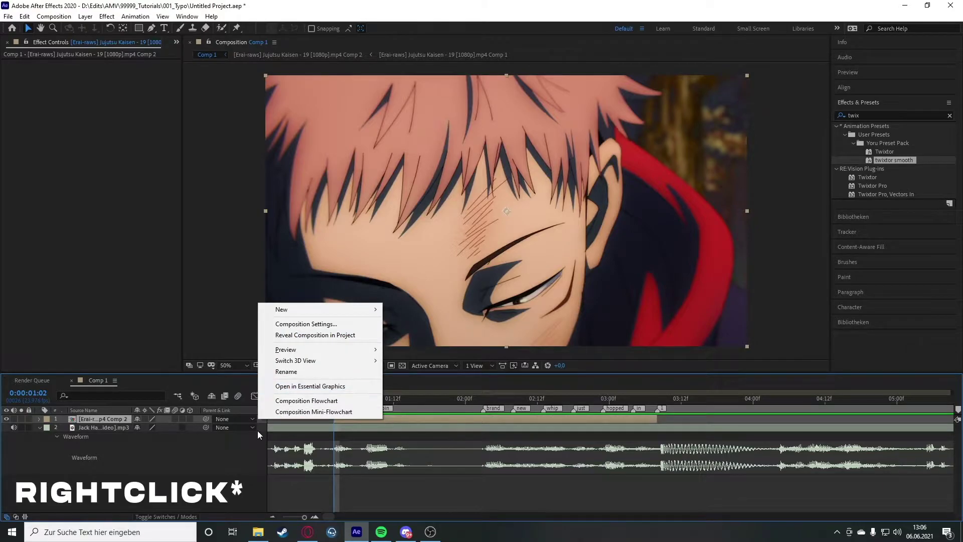
mouse_move(301, 310)
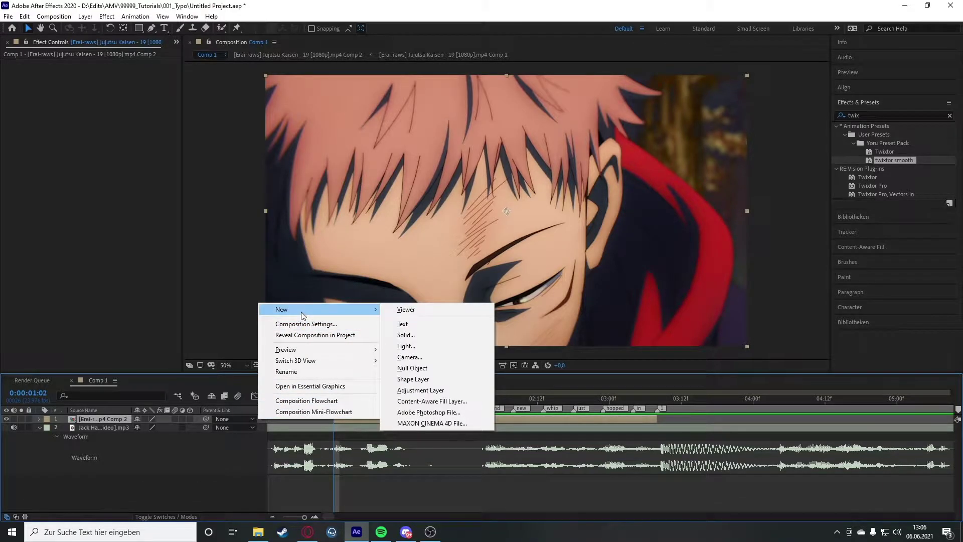
left_click(402, 324)
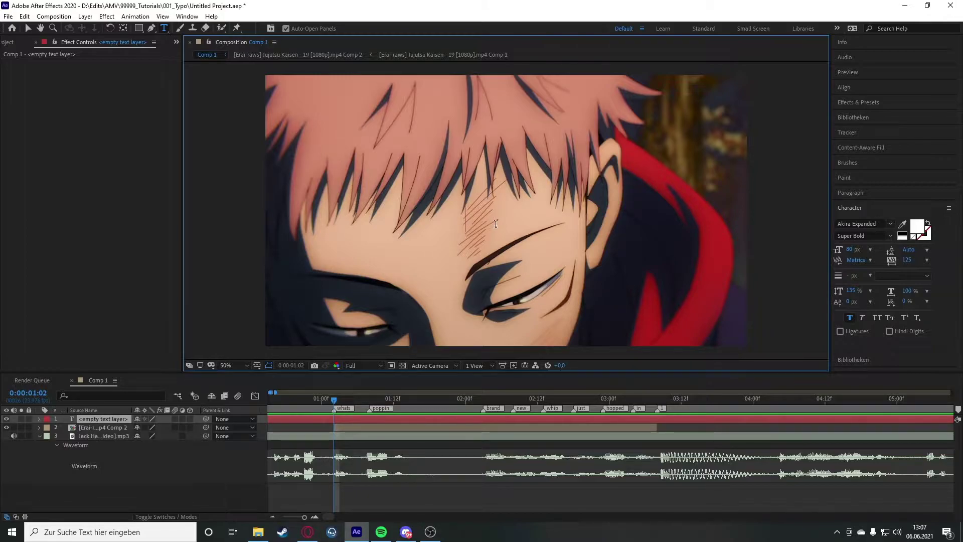
type("Whats")
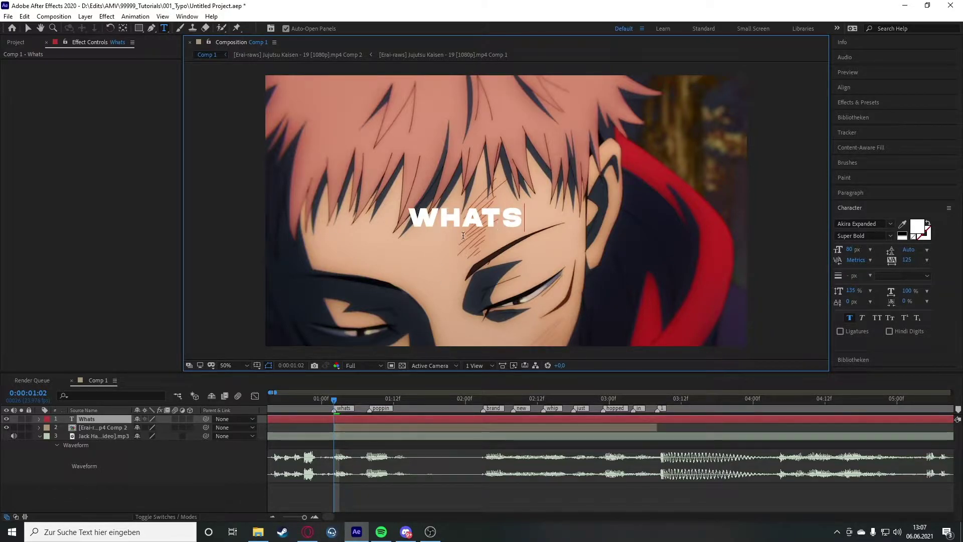
- Set the font size of the whole "Whats" text to 45 px
key("ctrl+a")
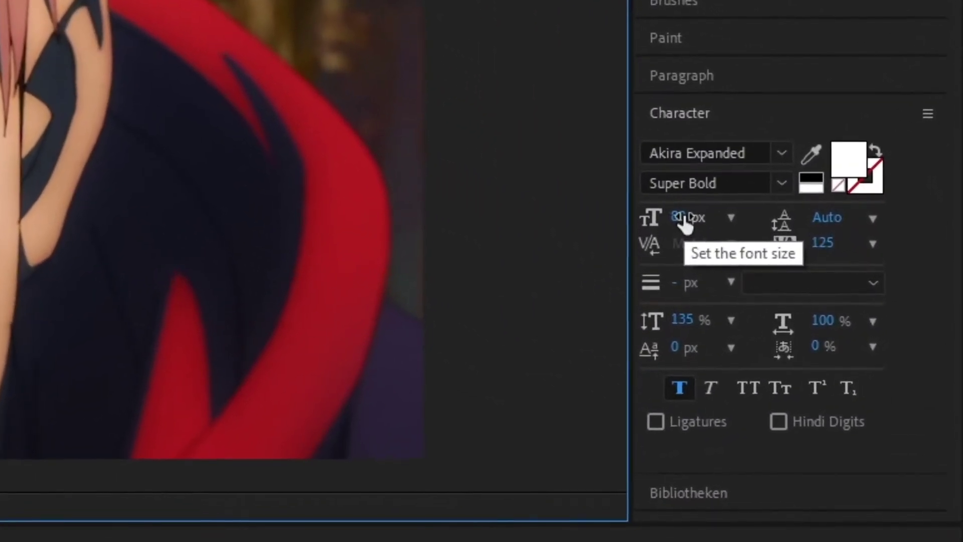
left_click(852, 250)
left_click_drag(688, 217, 645, 226)
left_click(680, 226)
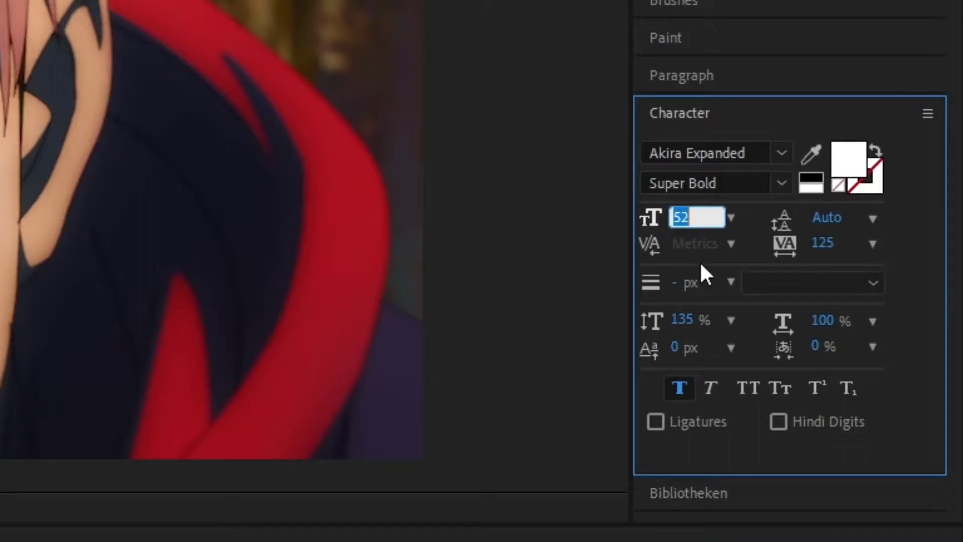
type("45")
key("Return")
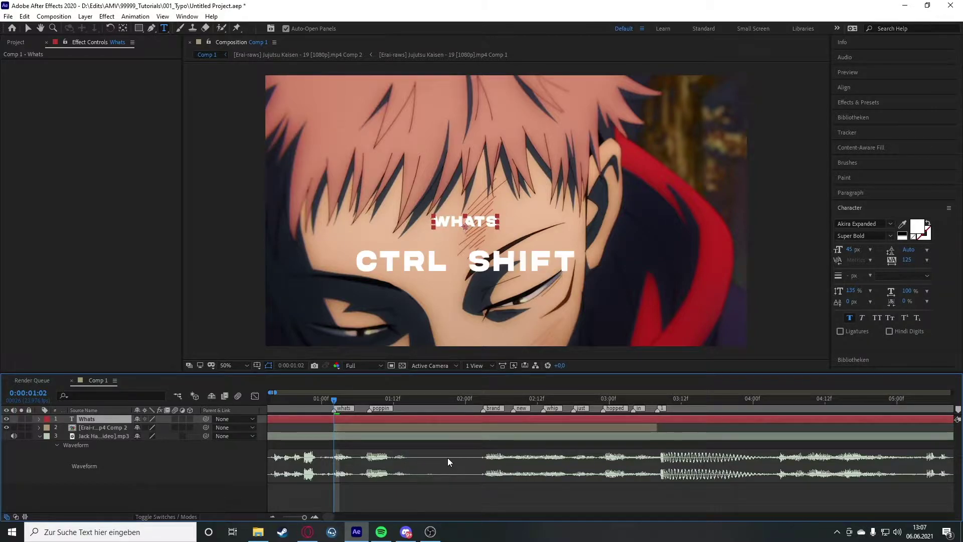
- Split the "Whats" text layer at 0:00:01:02 and delete the part before the split
key("ctrl+shift+d")
left_click(326, 429)
key("Delete")
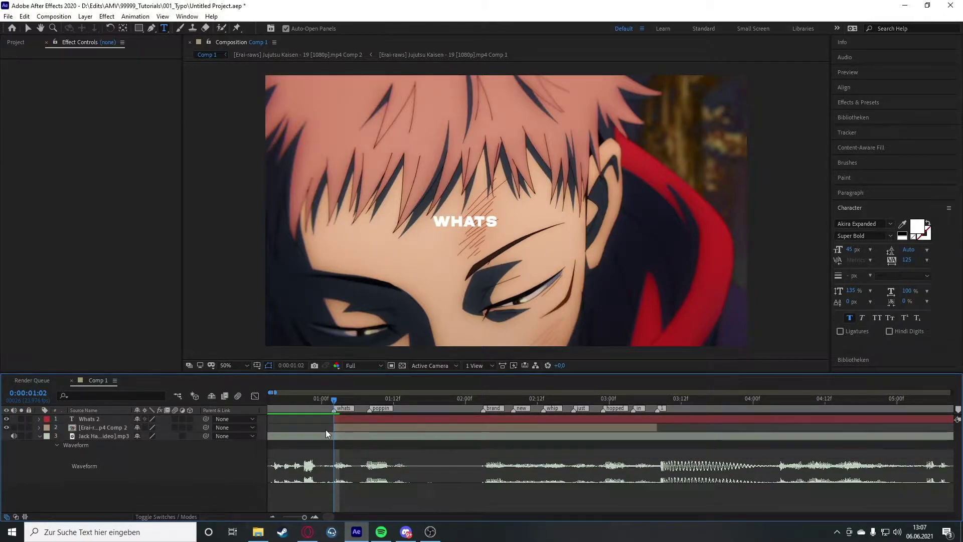
- Move the playhead to 0:00:01:07 and center the "Whats" text horizontally and vertically in the composition
left_click_drag(335, 399, 364, 412)
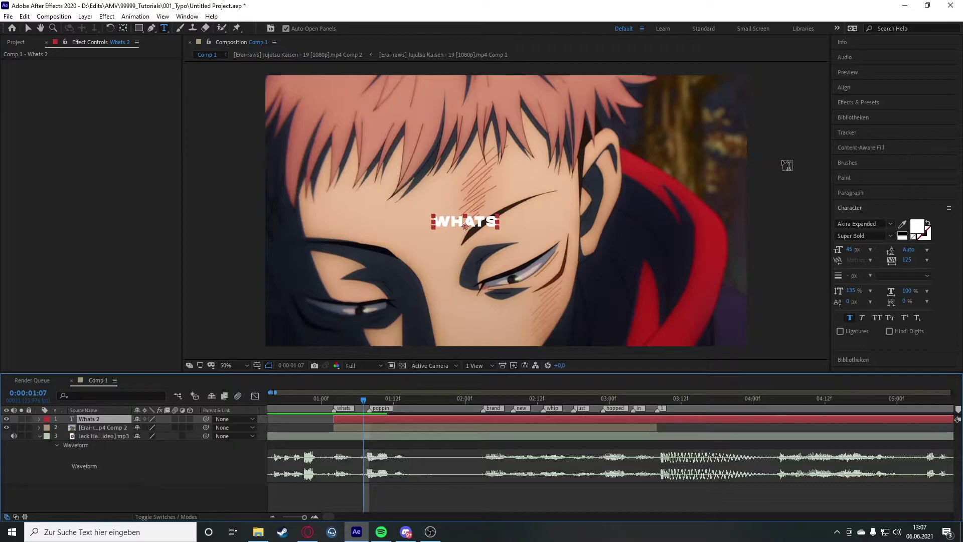
left_click(852, 89)
left_click(858, 113)
left_click(909, 112)
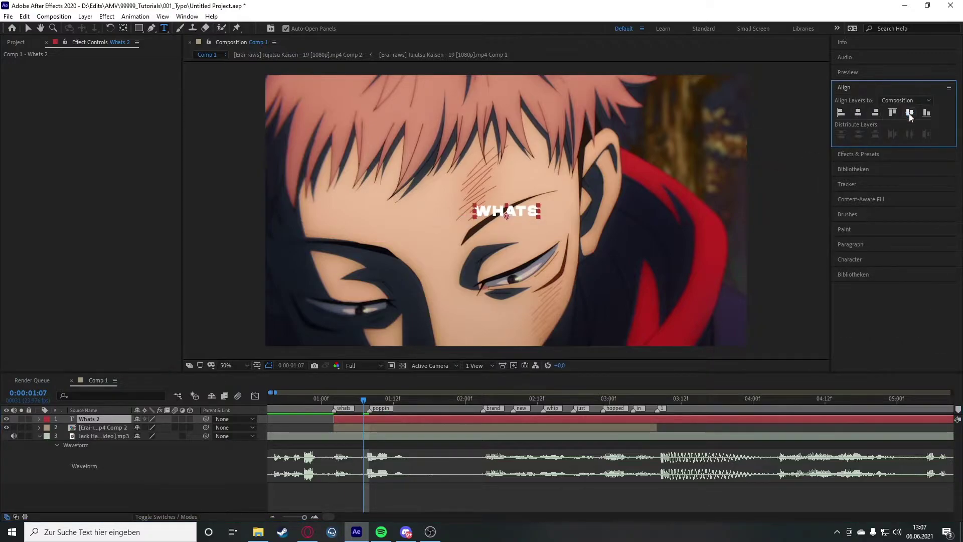
- Reposition the "Whats" text layer's anchor point to above the word with the Pan Behind tool
scroll(508, 216, "up", 2)
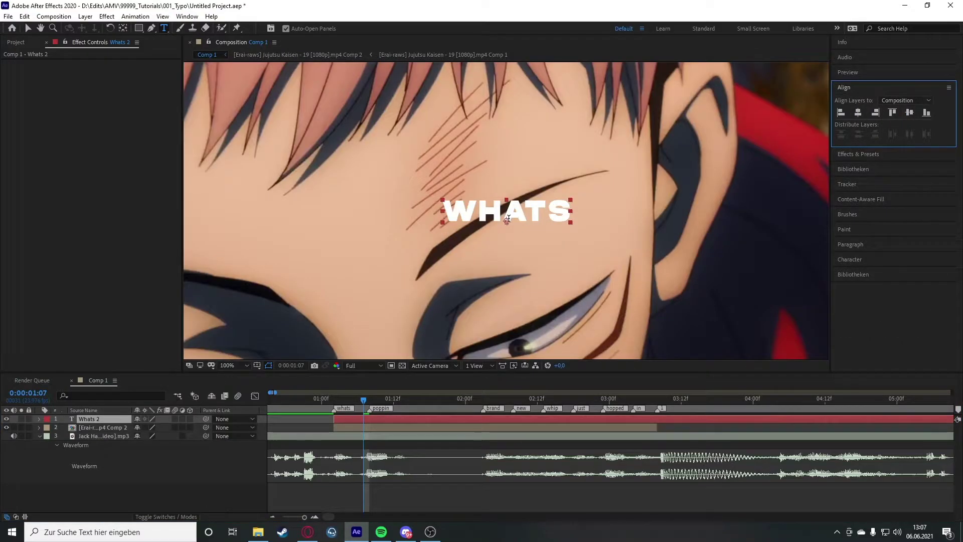
scroll(507, 216, "down", 2)
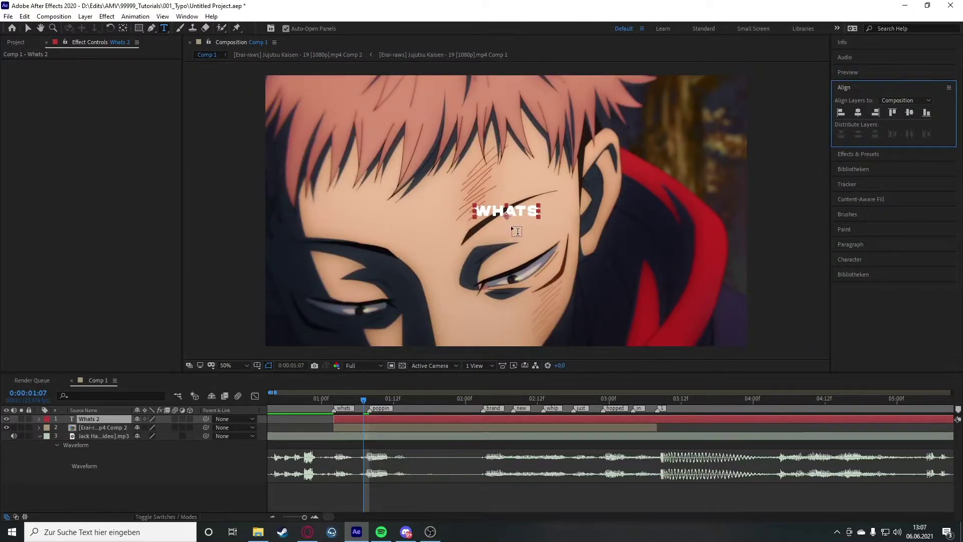
scroll(511, 227, "up", 4)
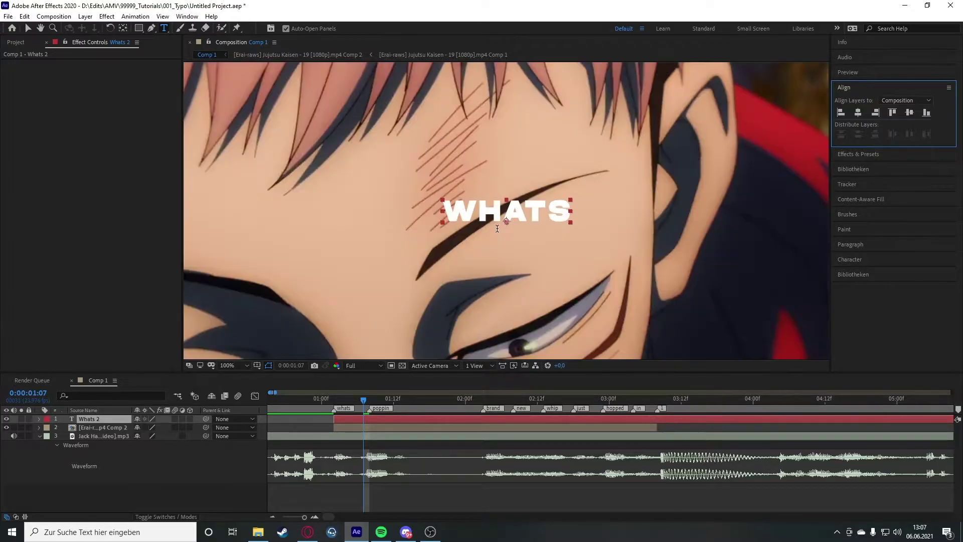
key("y")
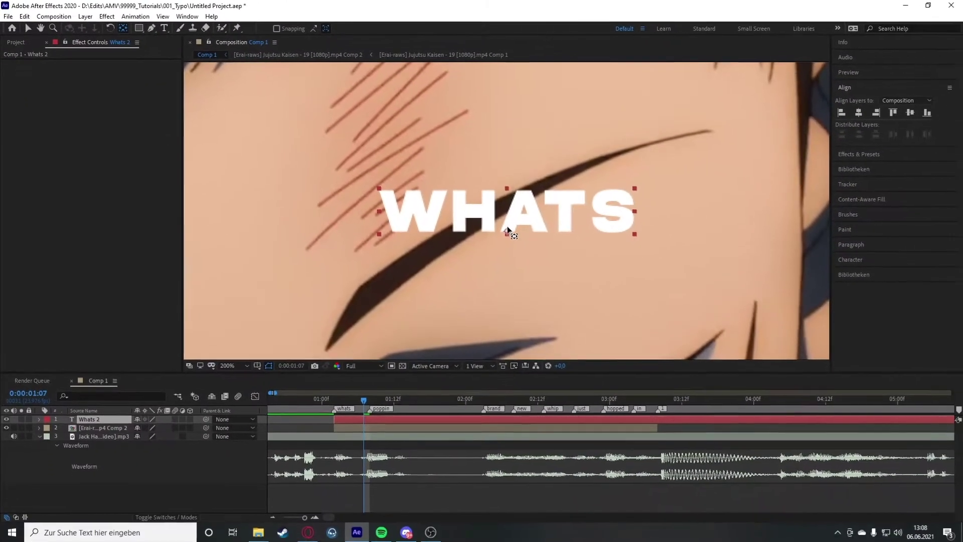
left_click_drag(506, 232, 507, 229)
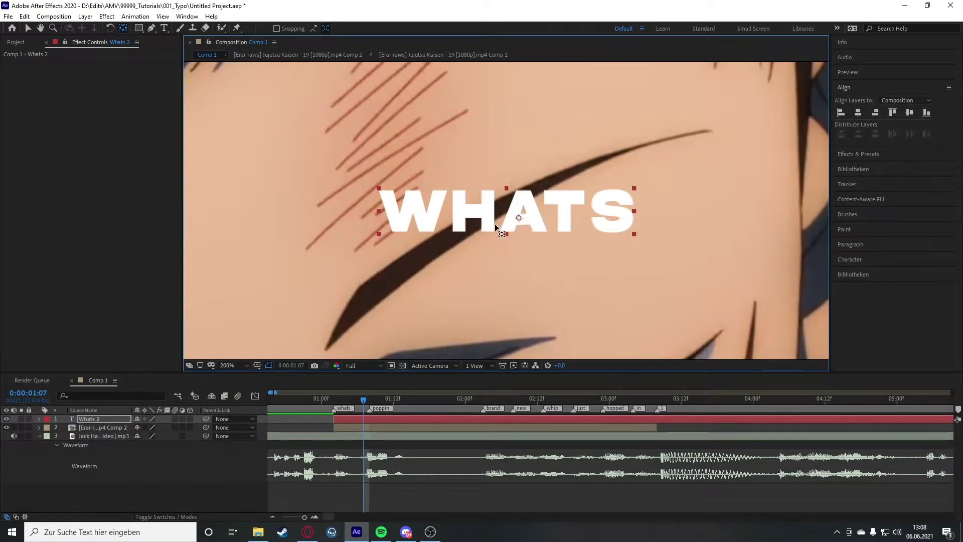
key("comma")
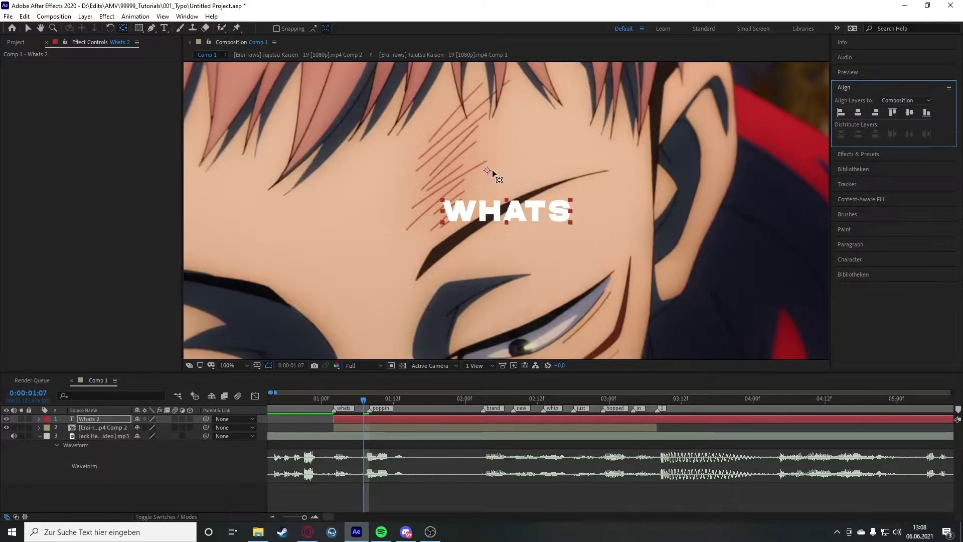
- Try scaling the "Whats" text layer around its off-center anchor point and undo the scaling
key("s")
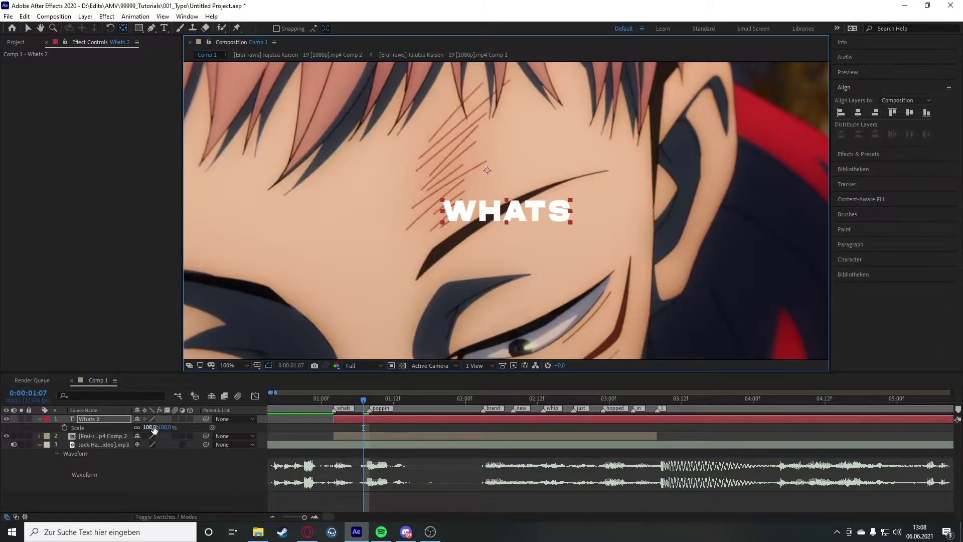
mouse_move(153, 427)
left_mouse_down()
mouse_move(112, 424)
mouse_move(156, 426)
mouse_move(150, 433)
left_mouse_up()
key("ctrl+z")
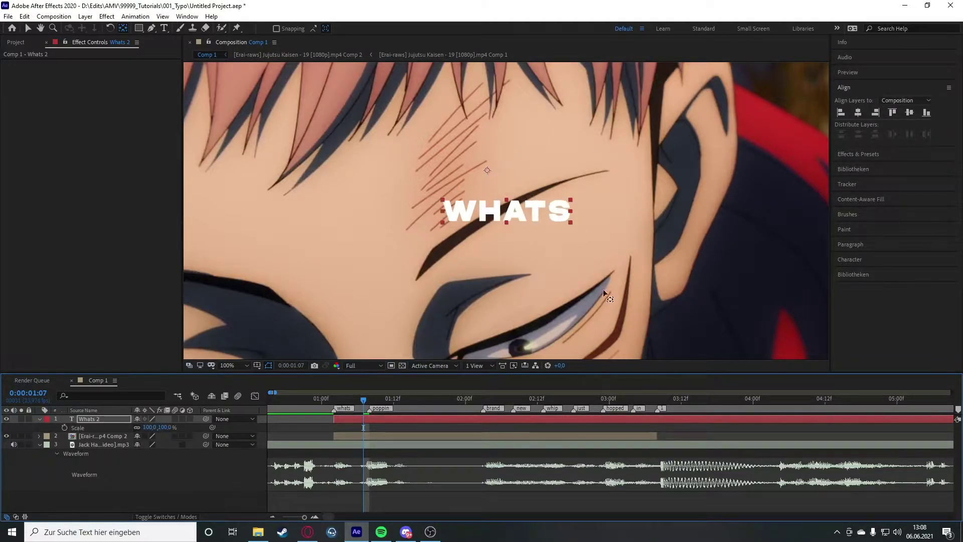
- Move the "Whats" layer's anchor point to the center of the word and place the playhead at 0:00:01:02
left_click(506, 208)
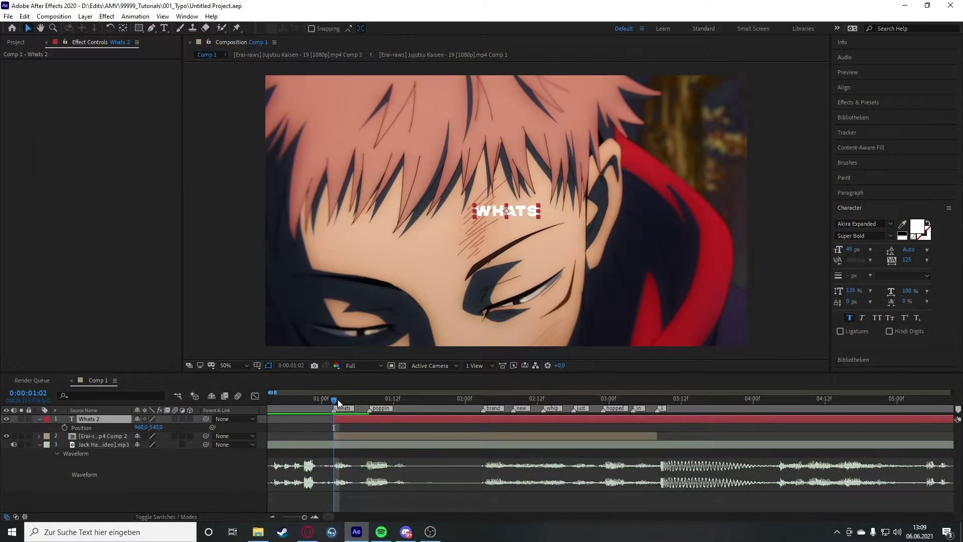
mouse_move(338, 399)
left_mouse_down()
mouse_move(367, 405)
mouse_move(336, 404)
left_mouse_up()
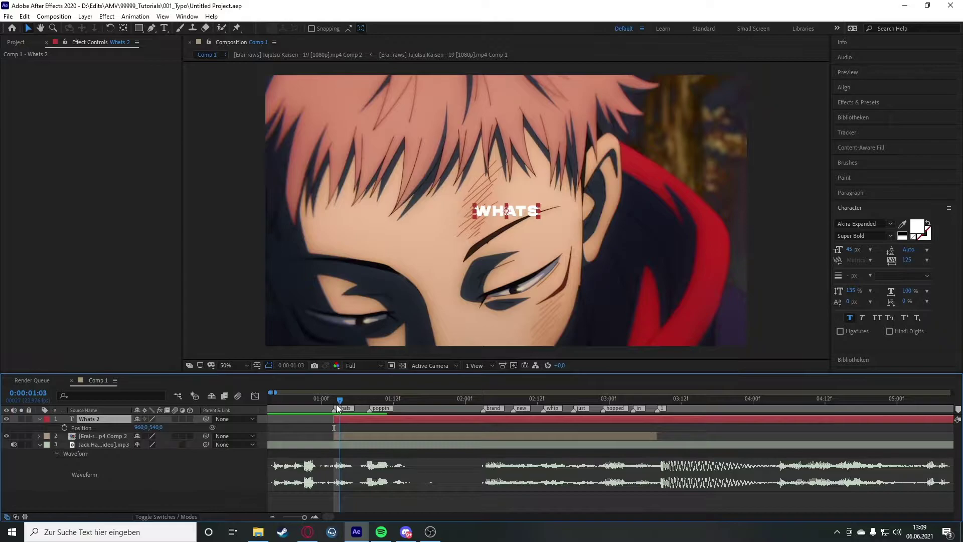
left_click(334, 400)
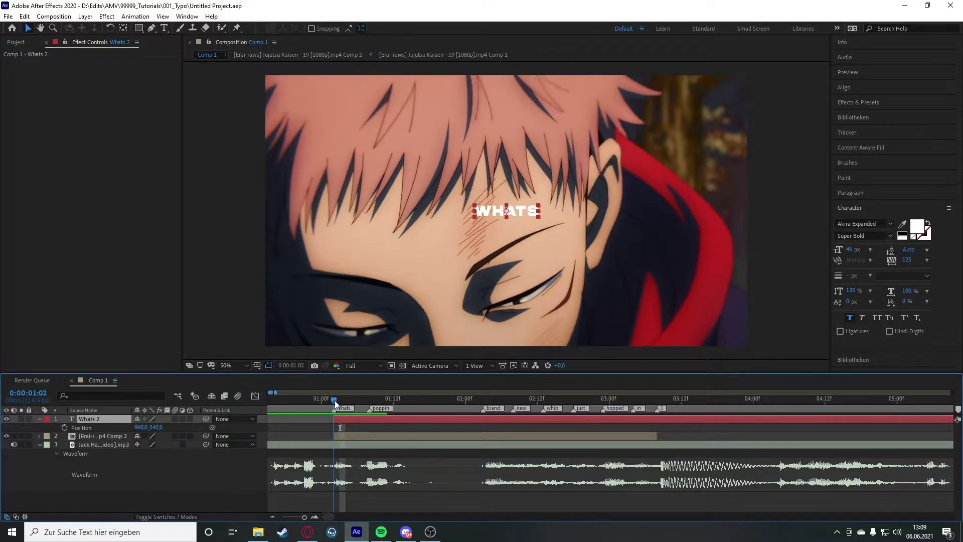
- Add a Fill Color RGB text animator to the "Whats 2" layer
left_click(40, 419)
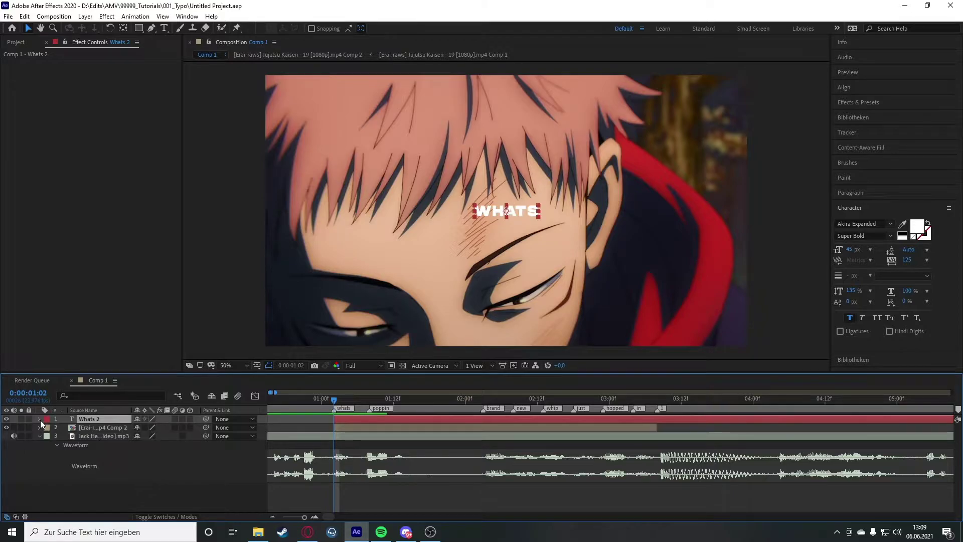
left_click(39, 418)
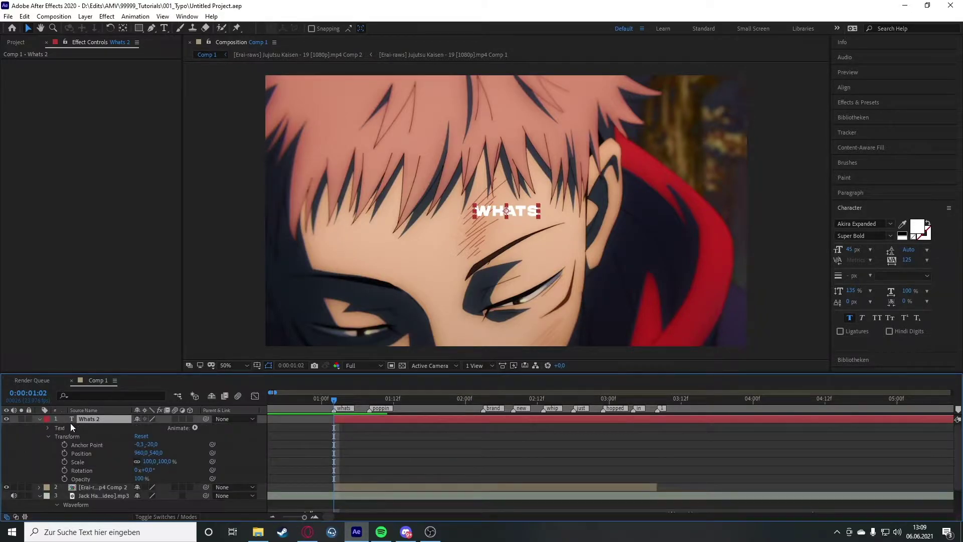
left_click(48, 435)
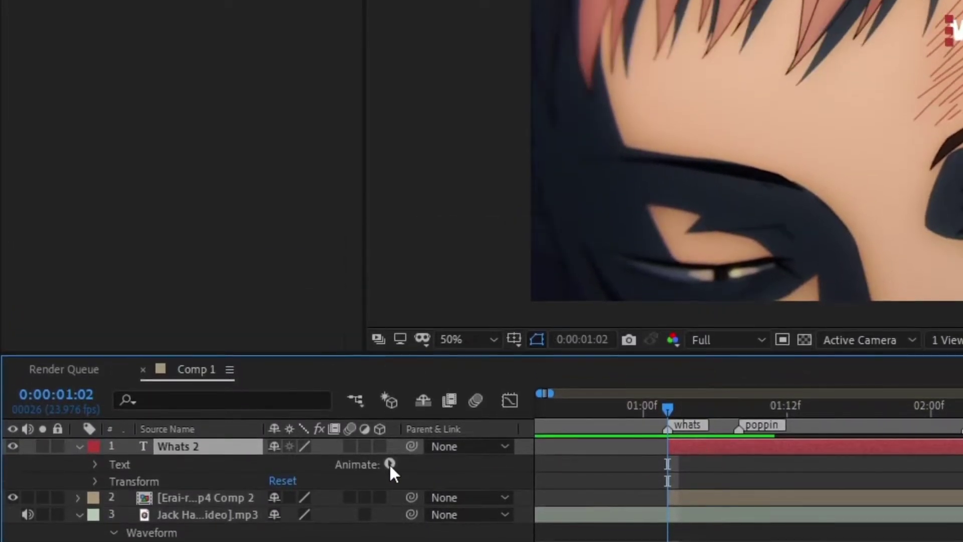
left_click(389, 353)
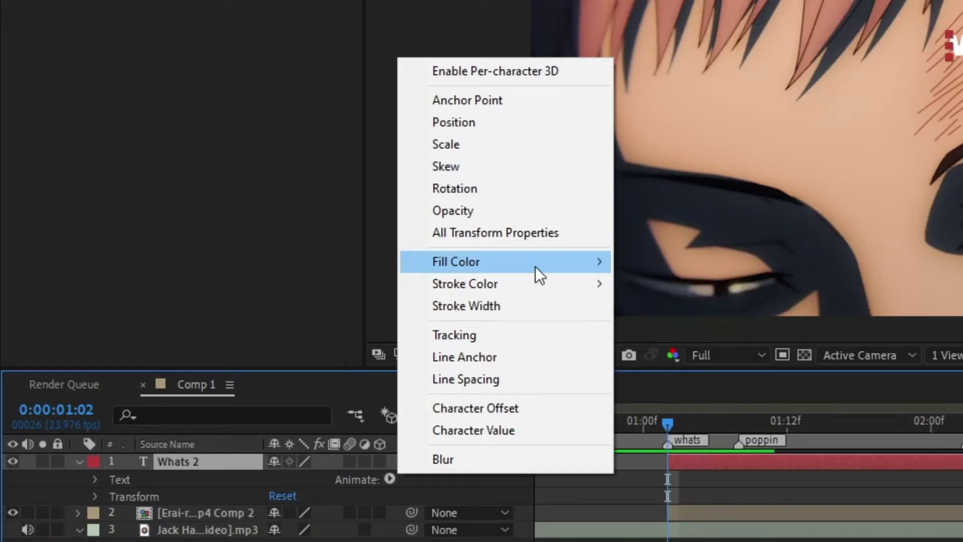
mouse_move(538, 266)
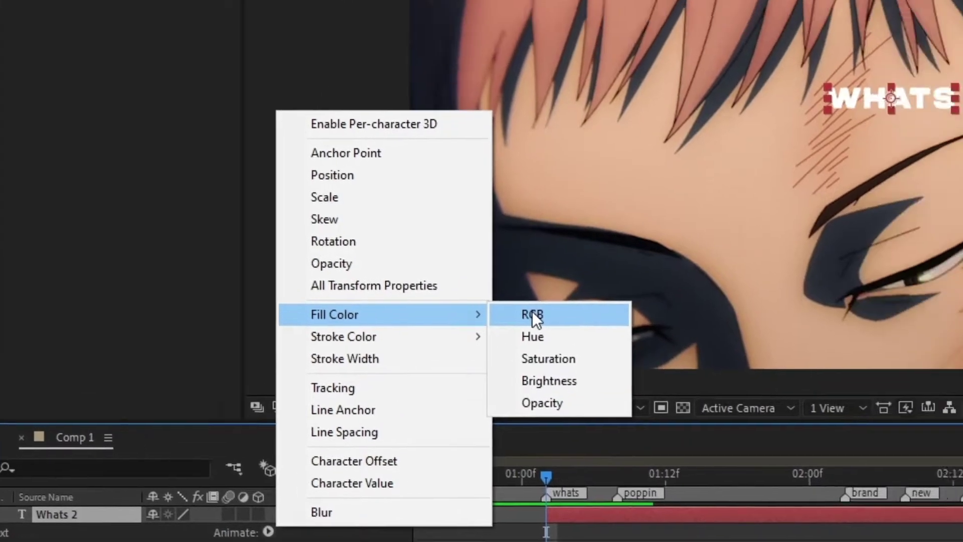
left_click(654, 261)
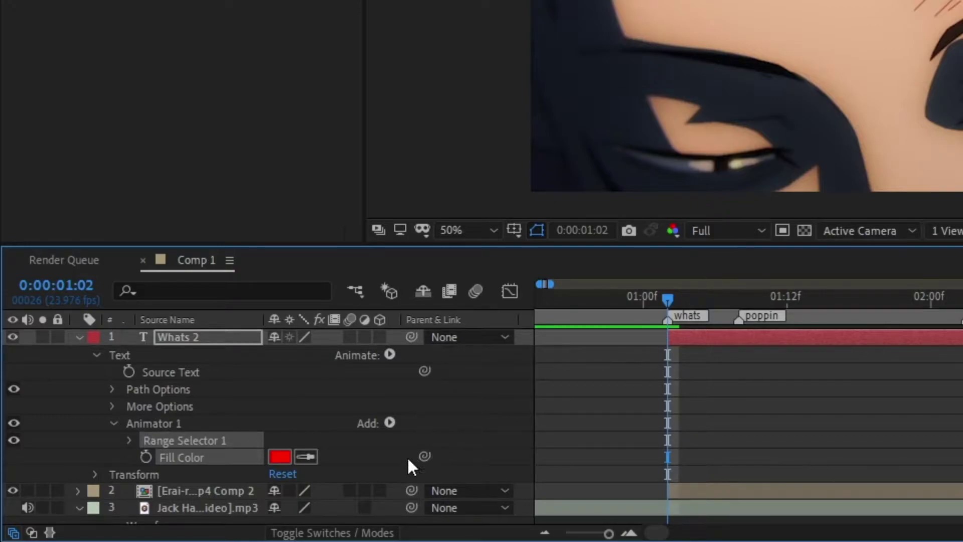
- Set the animator's Fill Color to near-black 1A1919 and keyframe it at 0:00:01:02
left_click(274, 457)
left_click(421, 462)
mouse_move(422, 461)
left_mouse_down()
mouse_move(385, 525)
mouse_move(420, 457)
left_mouse_up()
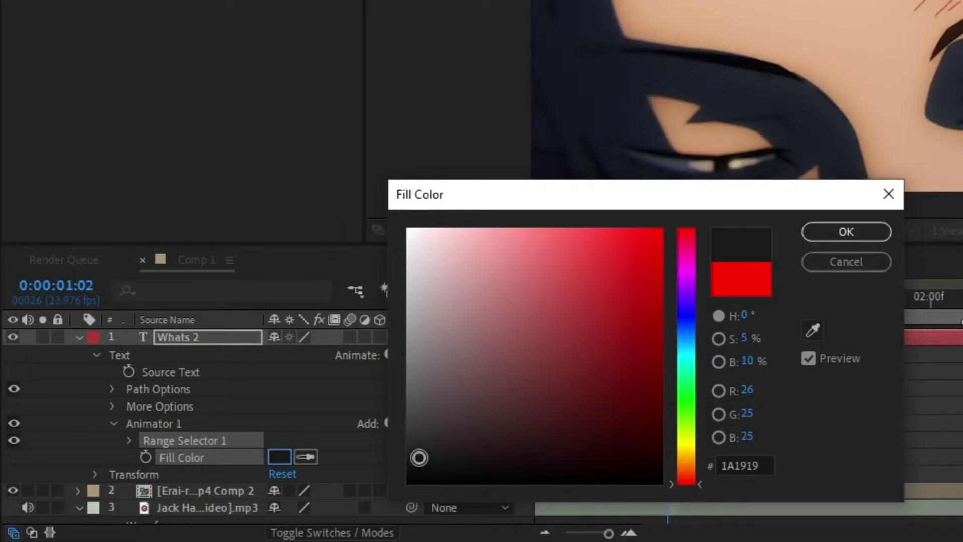
left_click(845, 232)
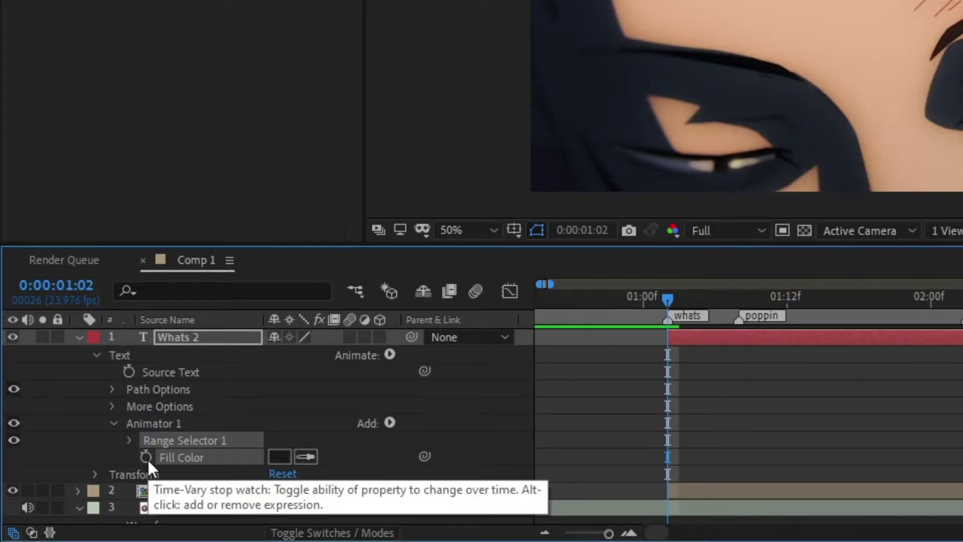
left_click(148, 459)
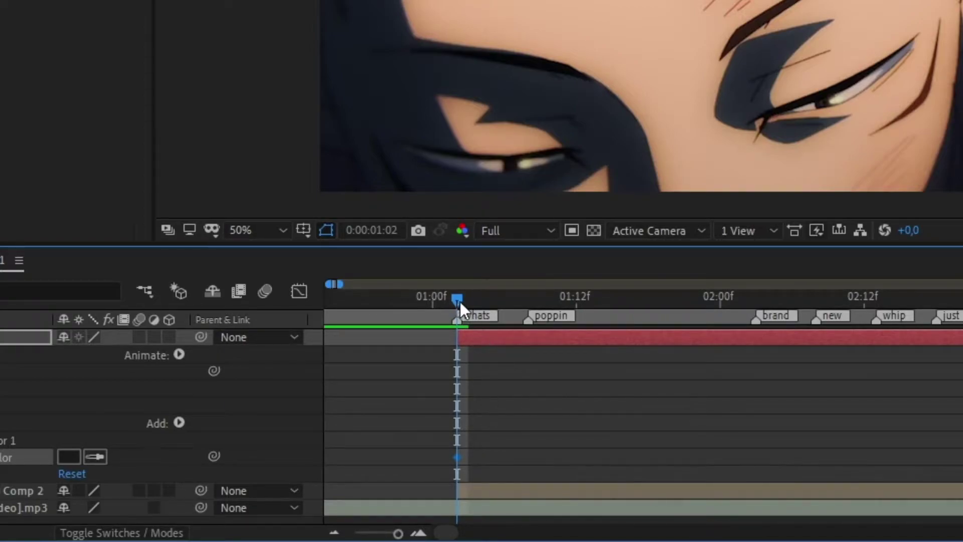
- Set the animator's Fill Color to white one frame on, at 0:00:01:03
left_click_drag(460, 302, 471, 302)
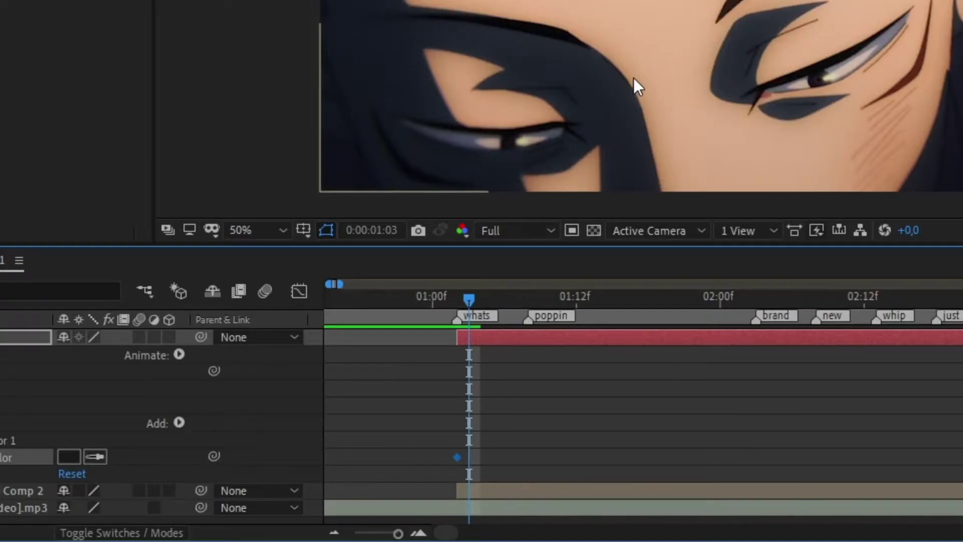
left_click(68, 456)
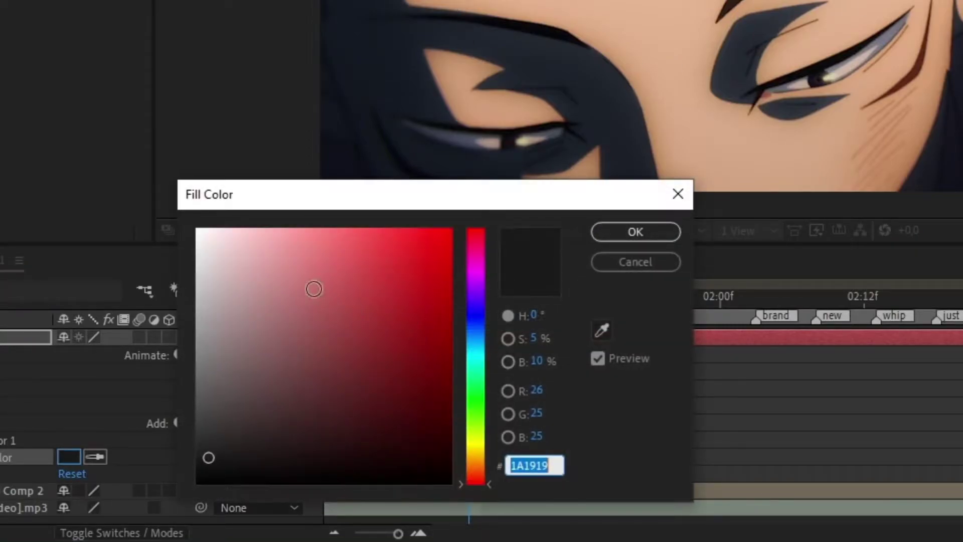
left_click_drag(313, 289, 148, 185)
left_click(635, 231)
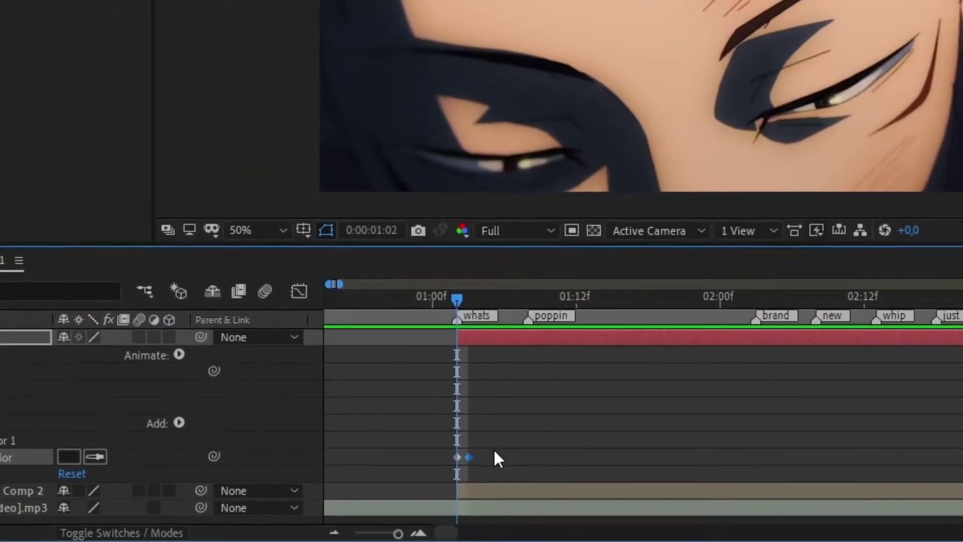
- Copy the two Fill Color keyframes, paste them at 0:00:01:04, and check the text color at 0:00:01:07
left_click_drag(448, 466, 446, 467)
left_click_drag(557, 429, 438, 473)
left_click_drag(521, 438, 404, 475)
left_click_drag(508, 435, 438, 468)
left_click(483, 299)
key("ctrl+v")
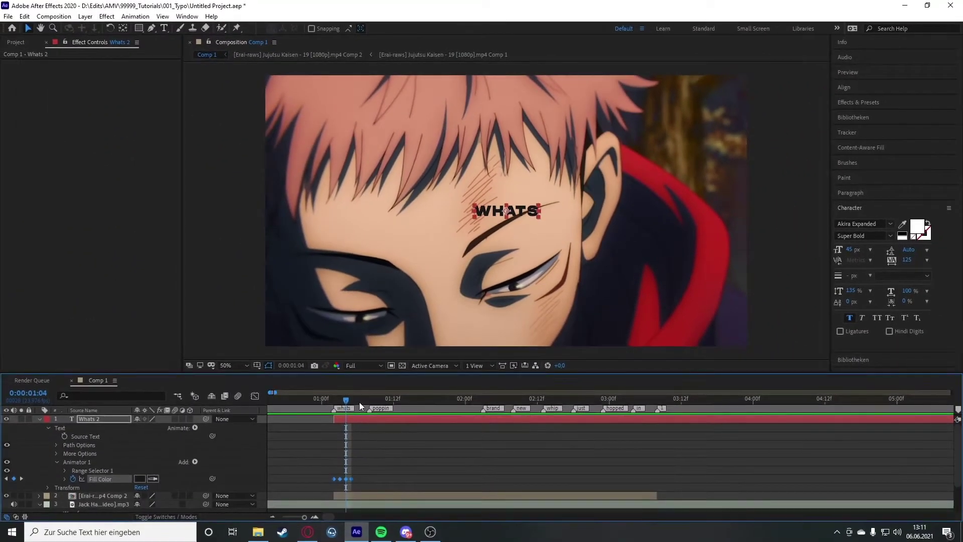
left_click(359, 402)
key("ctrl+v")
mouse_move(359, 402)
left_mouse_down()
mouse_move(321, 401)
mouse_move(354, 399)
mouse_move(333, 407)
mouse_move(366, 414)
left_mouse_up()
left_click(368, 429)
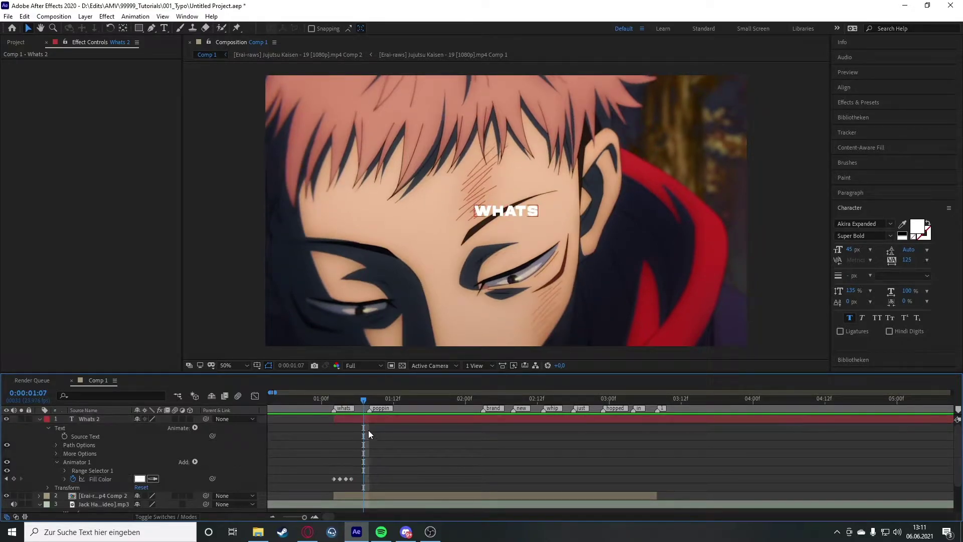
left_click(357, 419)
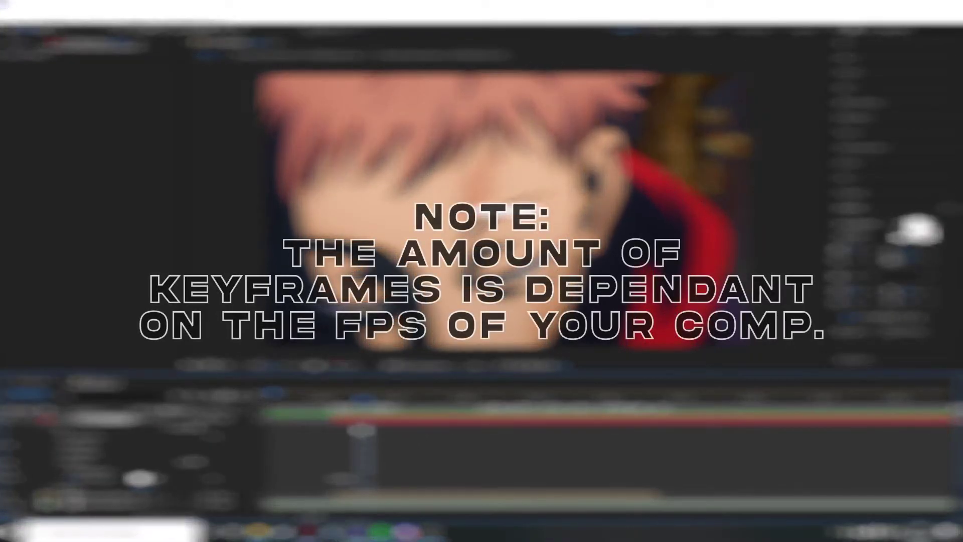
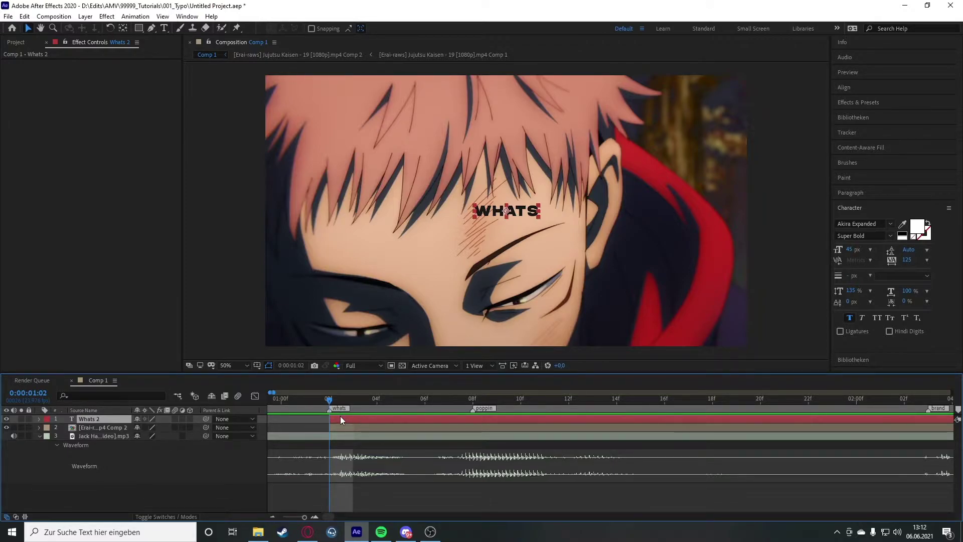
- Pre-compose the "Whats 2" text layer as "Whats 2 Comp 1", moving all attributes into the new composition
right_click(344, 417)
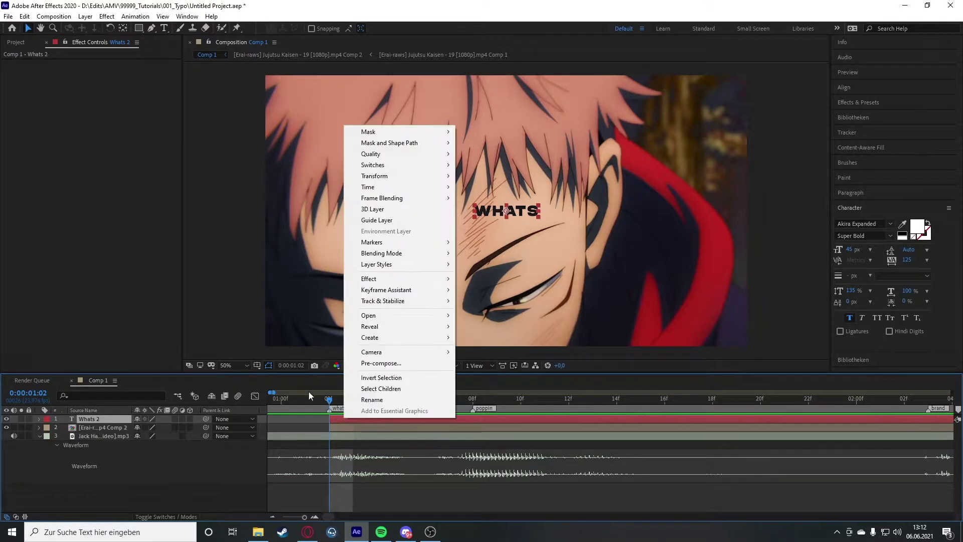
left_click(377, 363)
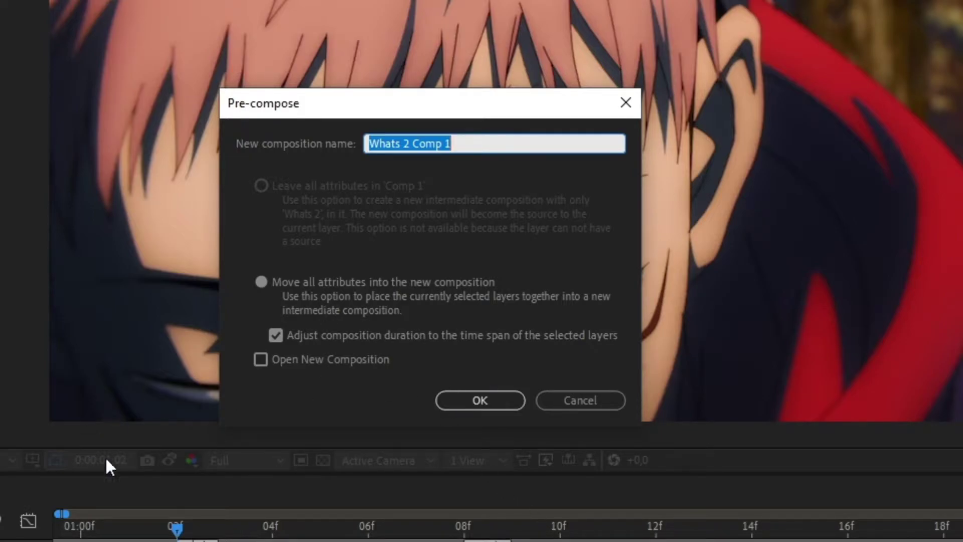
left_click(486, 398)
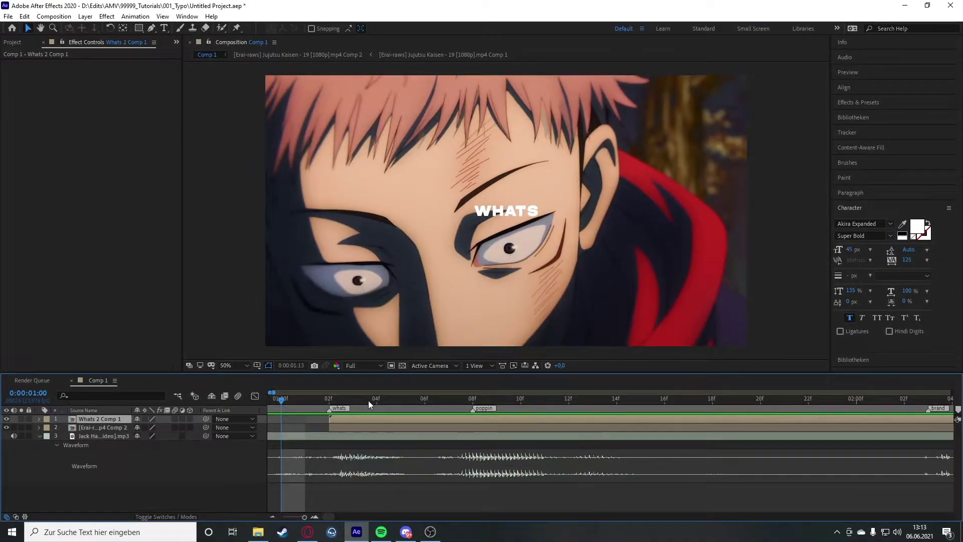
- Enable motion blur for the composition and the "Whats 2 Comp 1" layer, and return the playhead to 0:00:01:02
key("space")
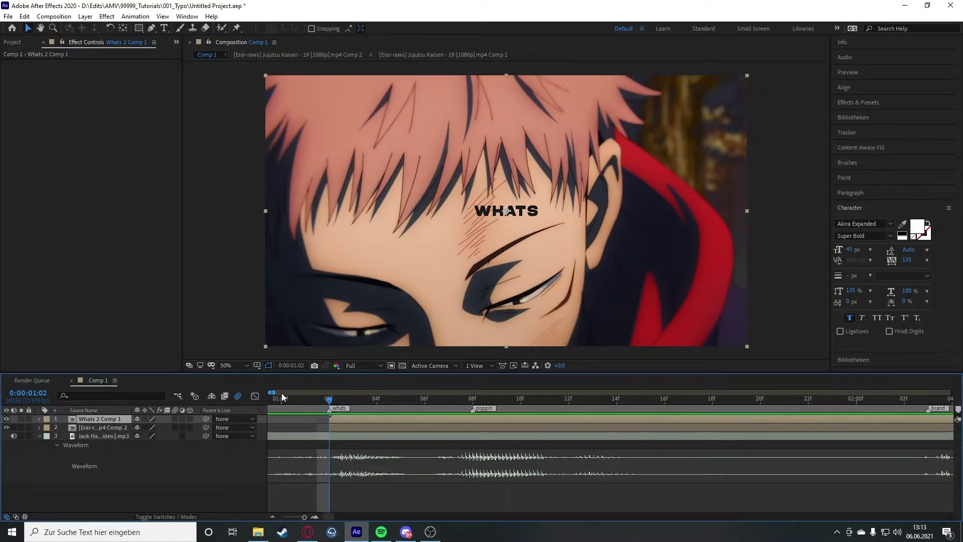
left_click(175, 419)
left_click_drag(341, 401, 424, 400)
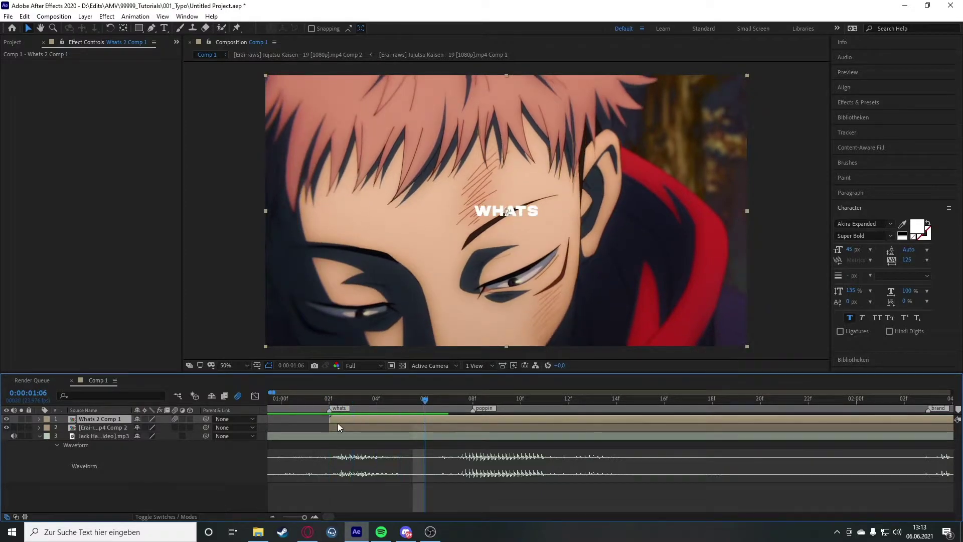
mouse_move(331, 400)
left_mouse_down()
mouse_move(401, 400)
mouse_move(291, 404)
mouse_move(424, 399)
mouse_move(317, 396)
left_mouse_up()
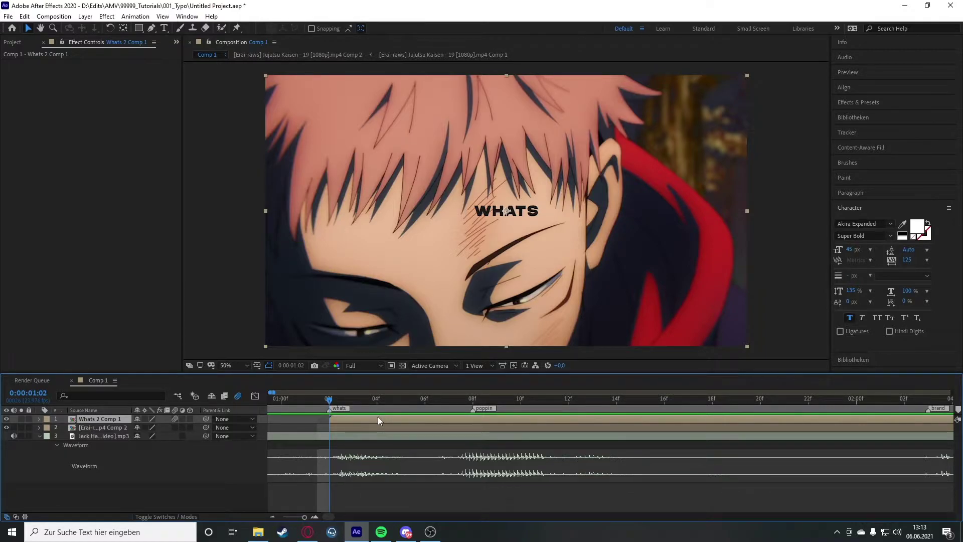
- Collapse the character settings and add a Scale keyframe to "Whats 2 Comp 1" at 0:00:01:02
left_click(877, 207)
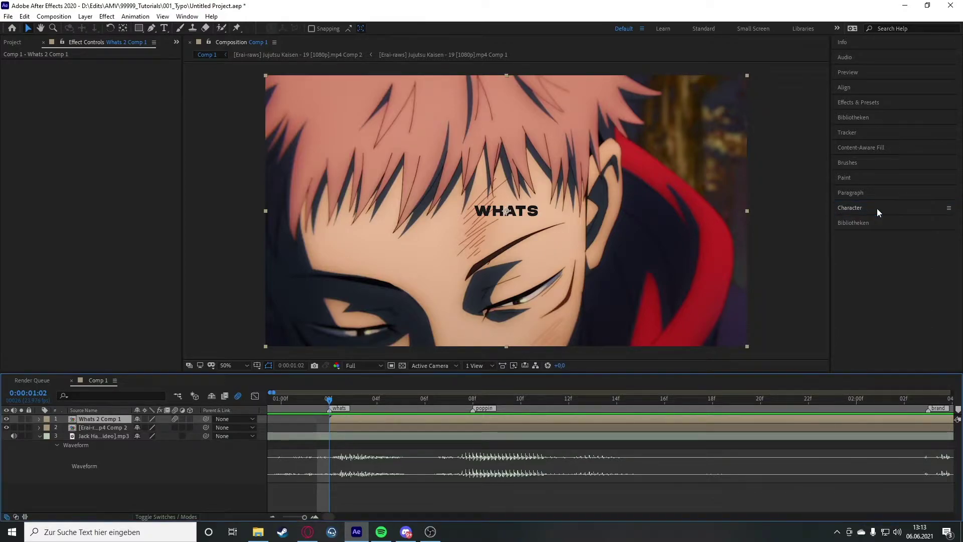
key("s")
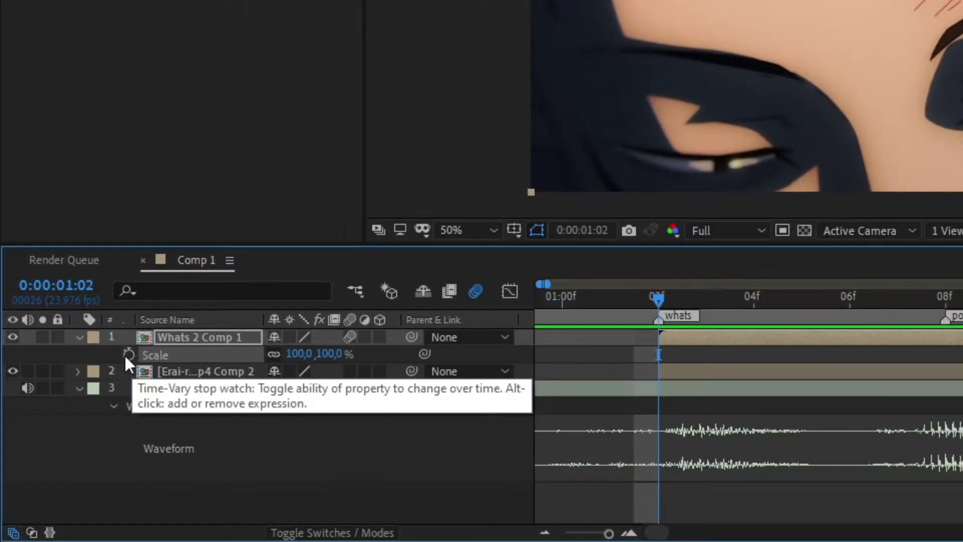
left_click(128, 354)
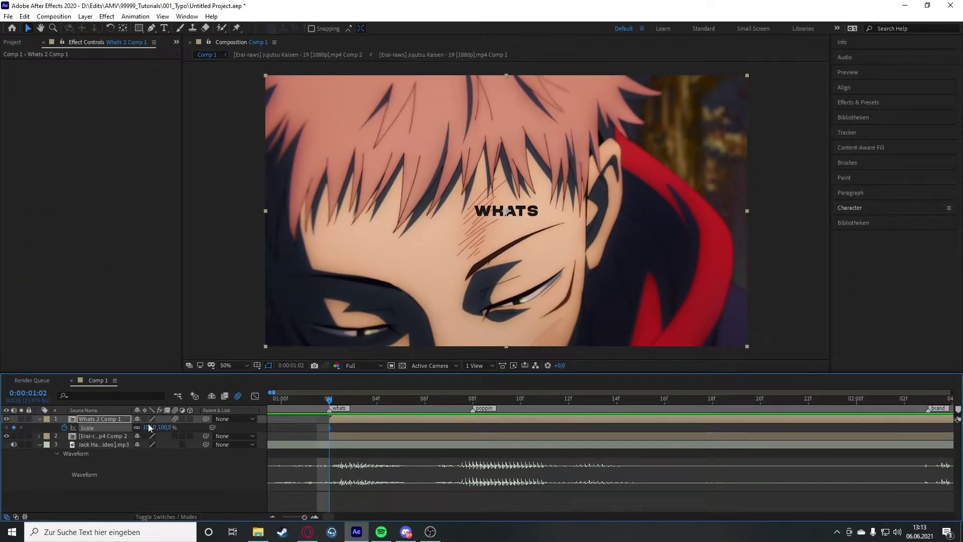
- Try enlarging the "Whats 2 Comp 1" scale to about 1394% and 3085%, and undo the scale changes
left_click_drag(99, 472, 709, 463)
left_click_drag(682, 419, 660, 296)
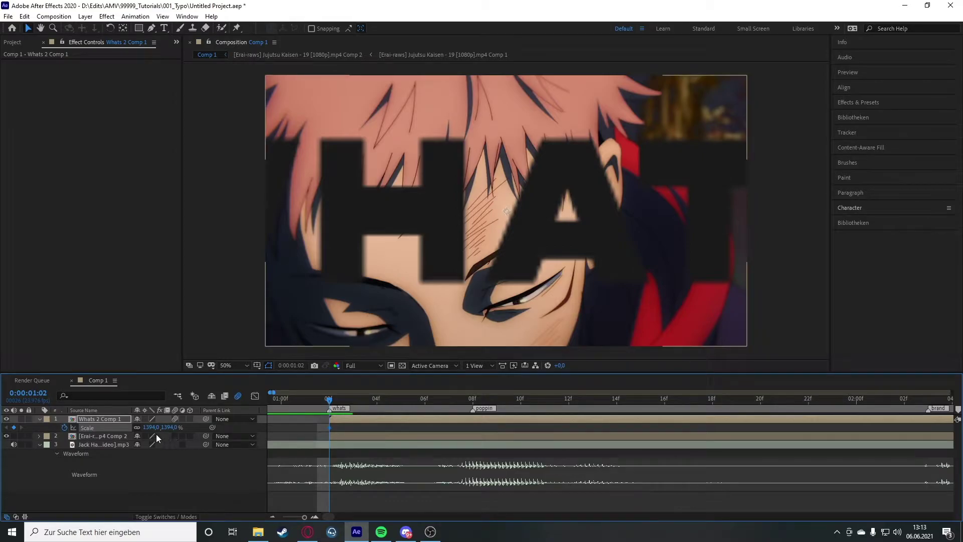
left_click_drag(159, 426, 802, 404)
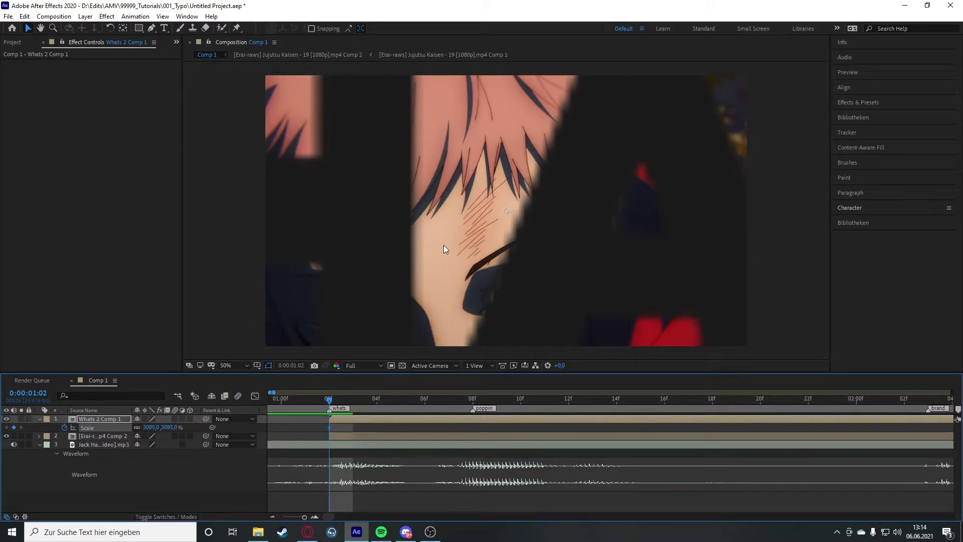
key("ctrl+z")
key("ctrl+z")
key("ctrl+z")
key("ctrl+z")
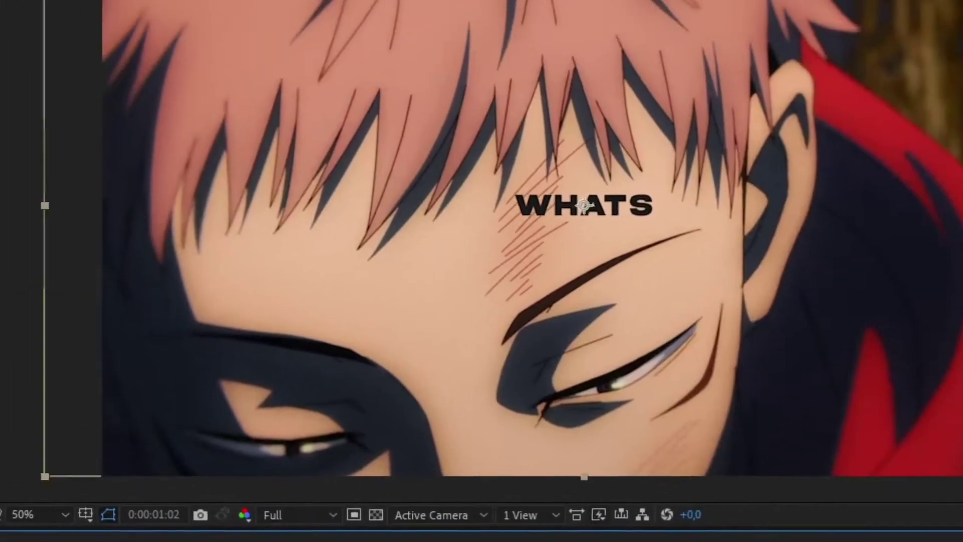
key("space")
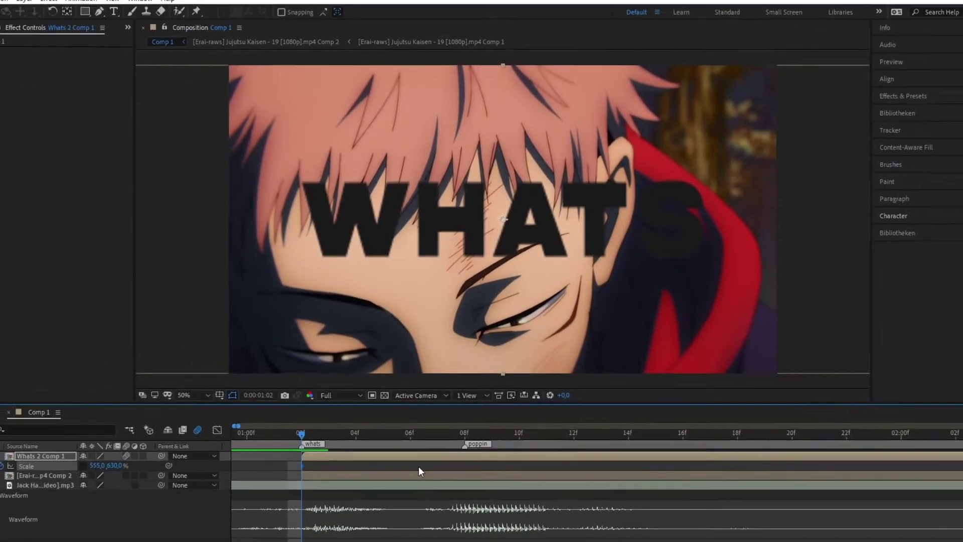
key("space")
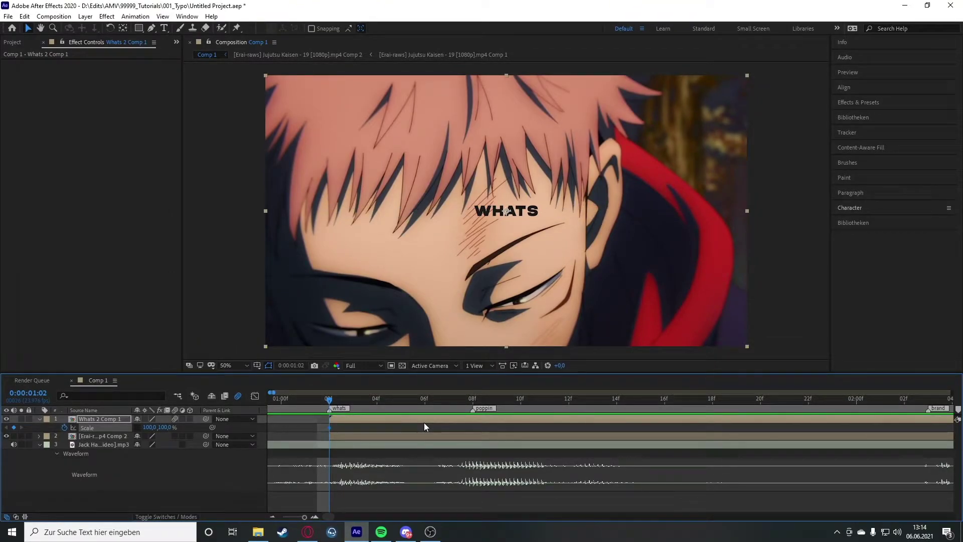
left_click(138, 431)
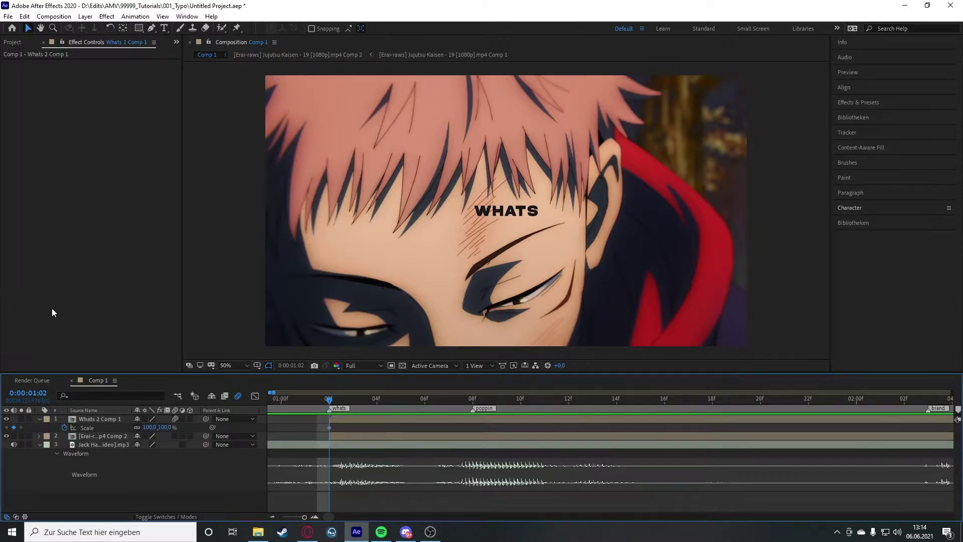
left_click_drag(150, 427, 215, 434)
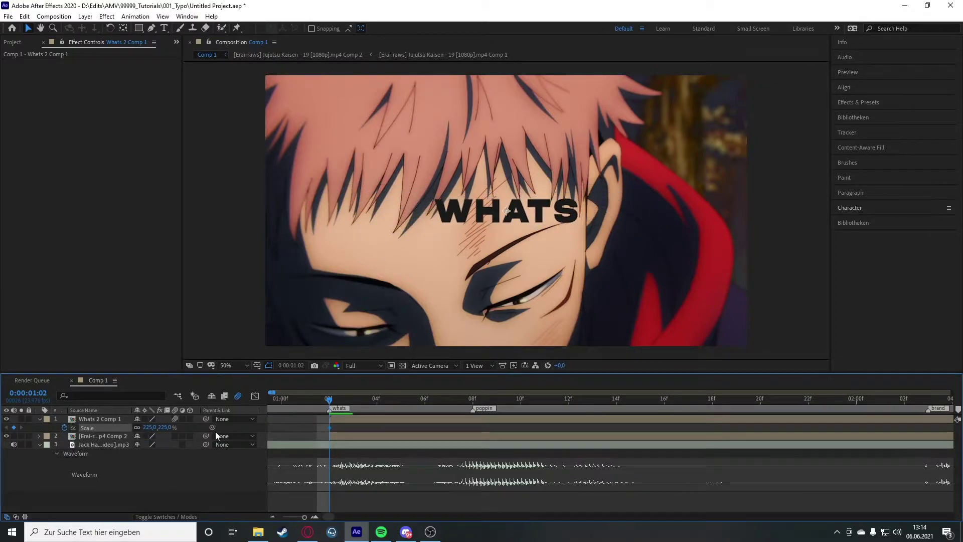
key("ctrl+z")
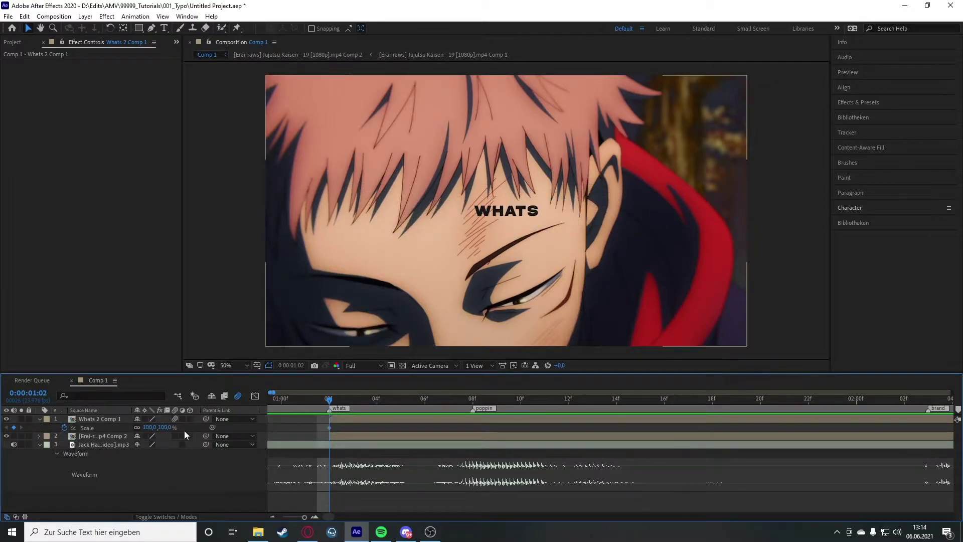
- Set the Scale of "Whats 2 Comp 1" to 300% at the 0:00:01:02 keyframe
left_click(150, 427)
type("300")
key("Return")
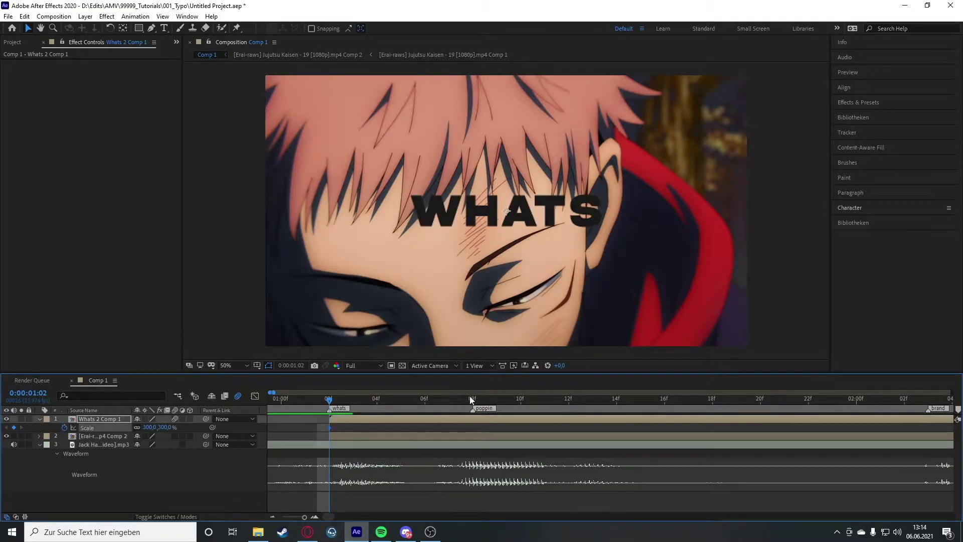
- Add a 100% Scale keyframe to "Whats 2 Comp 1" at 0:00:01:07
left_click_drag(477, 401, 453, 401)
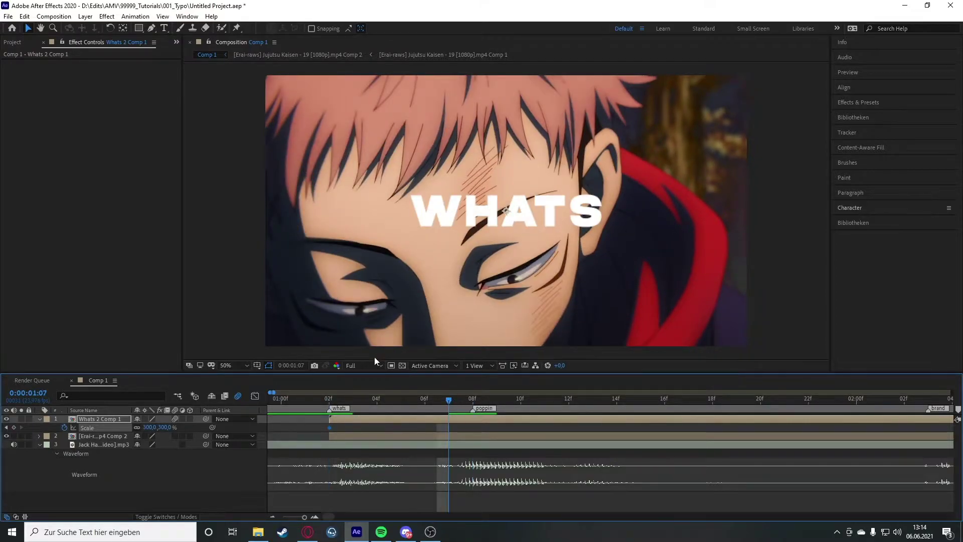
mouse_move(465, 401)
left_mouse_down()
mouse_move(636, 401)
mouse_move(450, 399)
left_mouse_up()
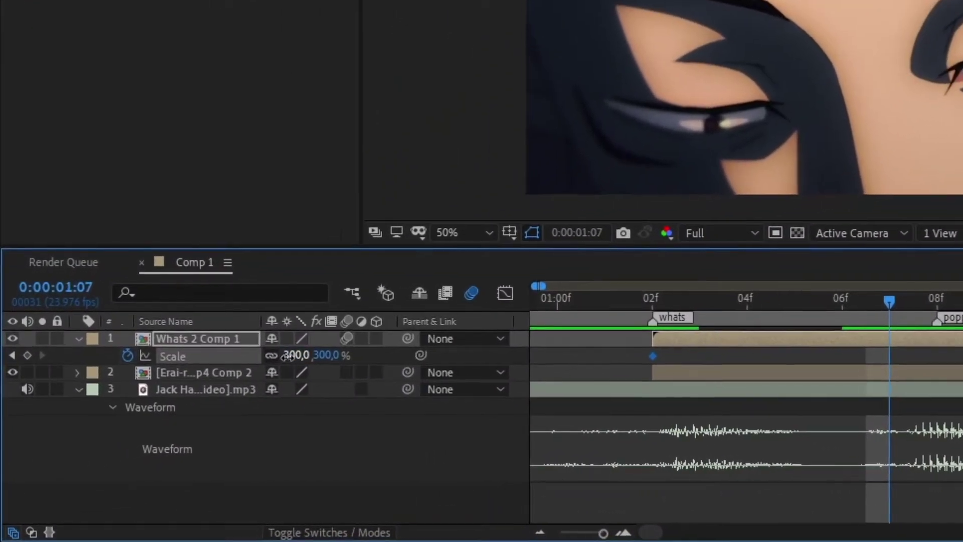
left_click(290, 356)
type("100")
key("Return")
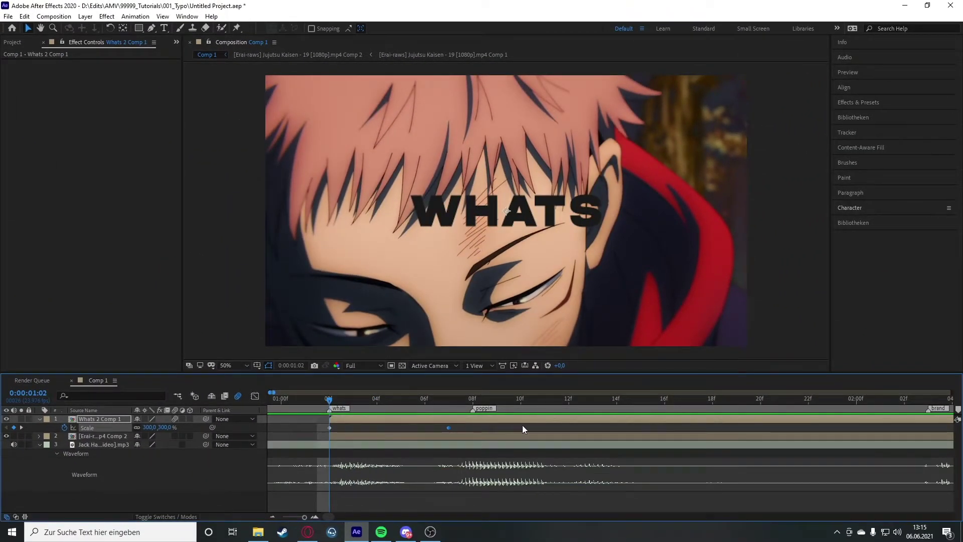
- Apply Easy Ease to both Scale keyframes of "Whats 2 Comp 1" and open the Graph Editor
left_click_drag(490, 426, 302, 432)
key("F9")
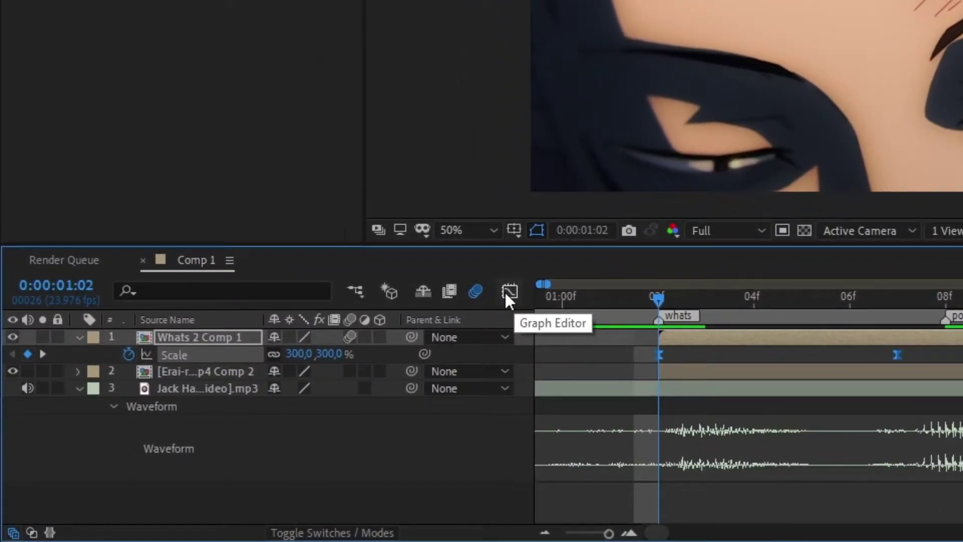
left_click(505, 292)
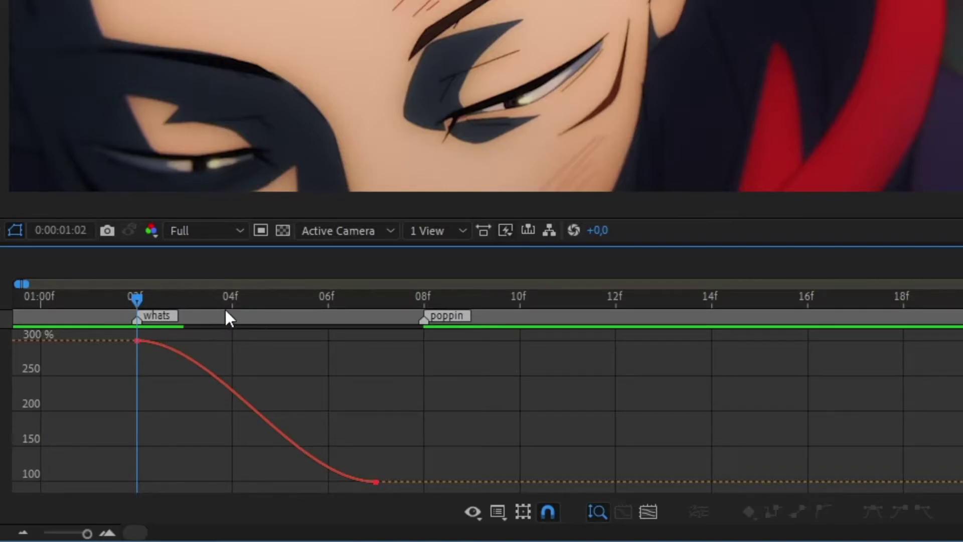
- View the Scale animation as a speed graph and return to the value graph
left_click(497, 511)
left_click(555, 318)
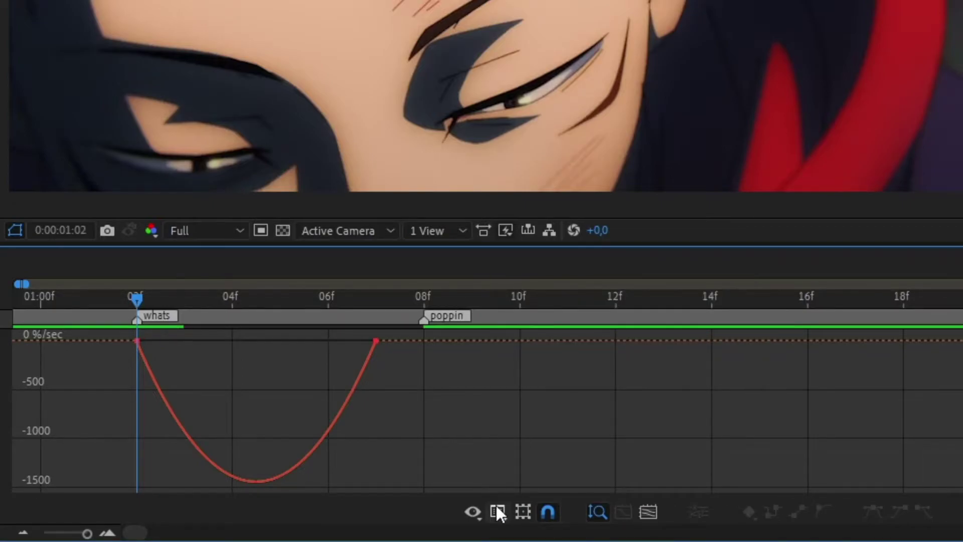
left_click(497, 507)
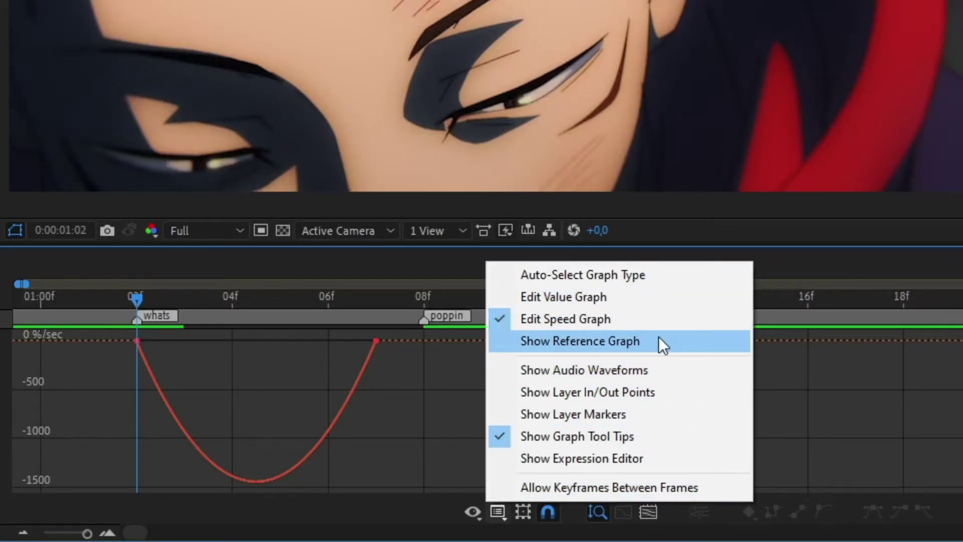
left_click(571, 296)
- Shape the Scale value graph to fall steeply right after 0:00:01:02 and level off gradually toward 0:00:01:07
left_click_drag(142, 301, 281, 361)
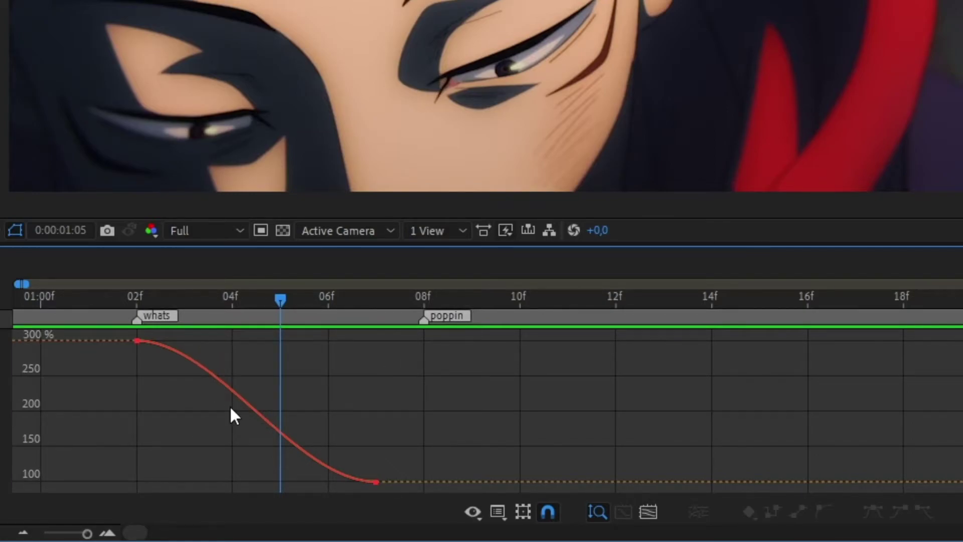
left_click_drag(270, 299, 246, 327)
left_click(137, 341)
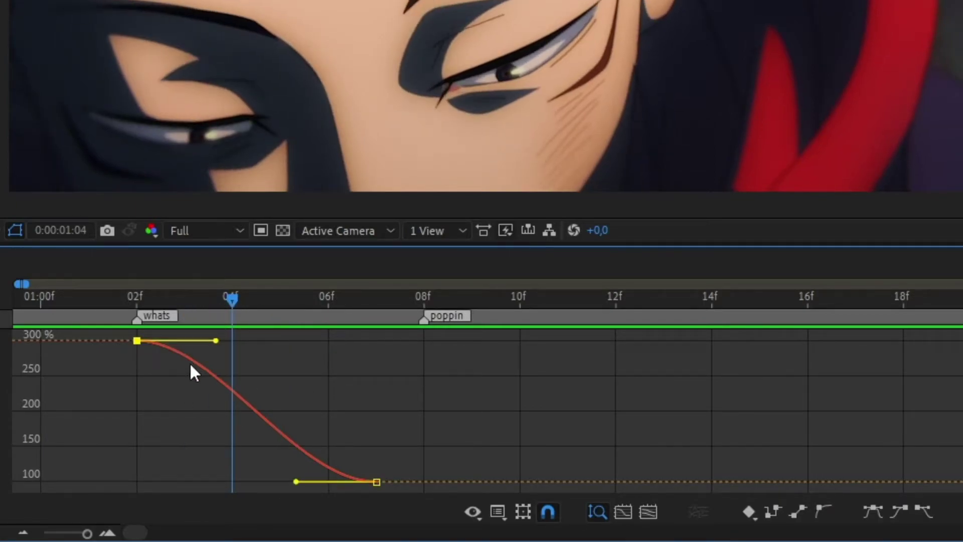
left_click_drag(295, 484, 187, 486)
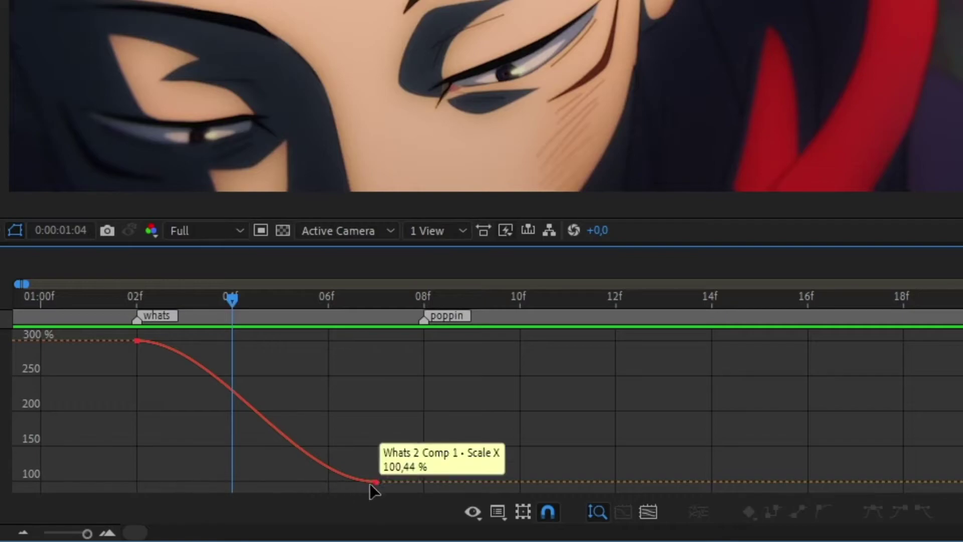
left_click(376, 481)
left_click_drag(295, 483, 53, 482)
left_click_drag(215, 341, 26, 453)
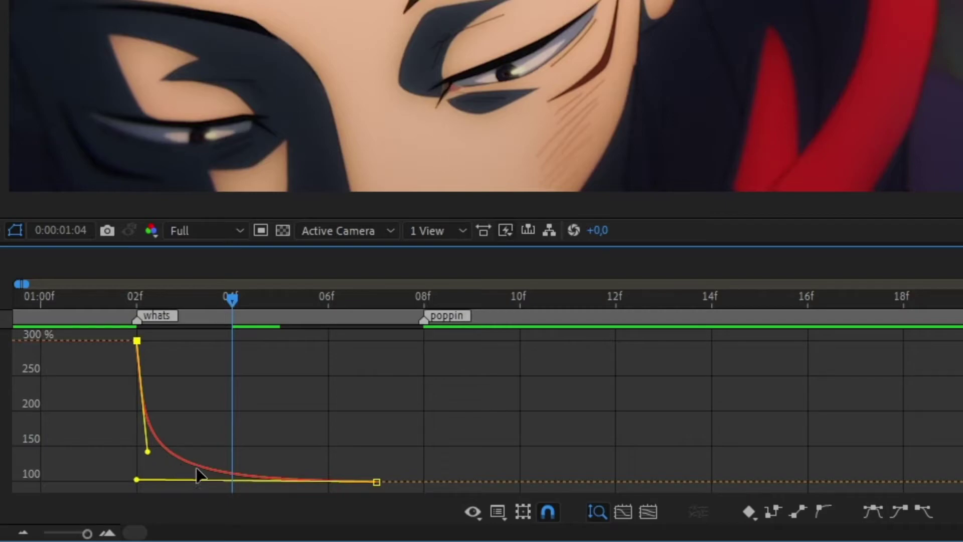
- Preview the reshaped scale animation of "Whats 2 Comp 1" and close the Graph Editor
mouse_move(209, 475)
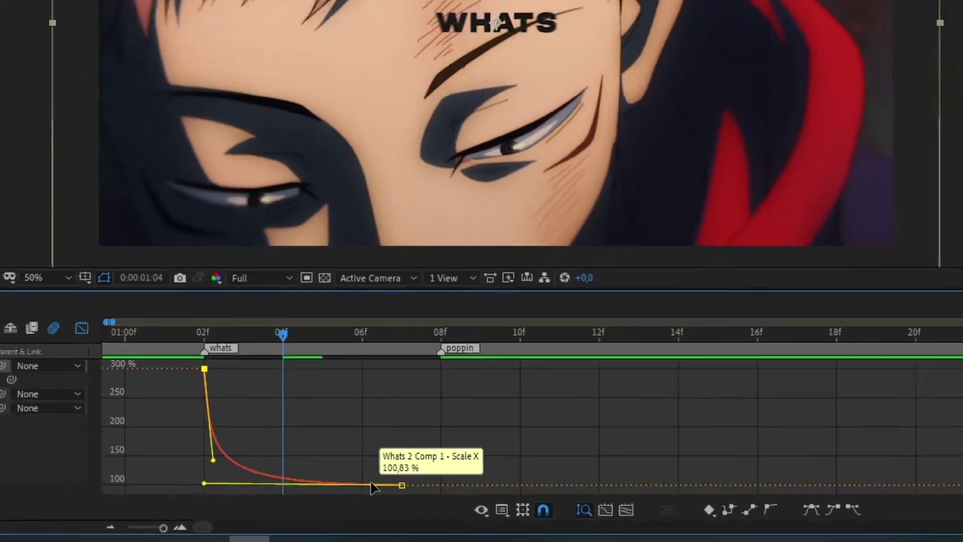
left_click(169, 300)
key("space")
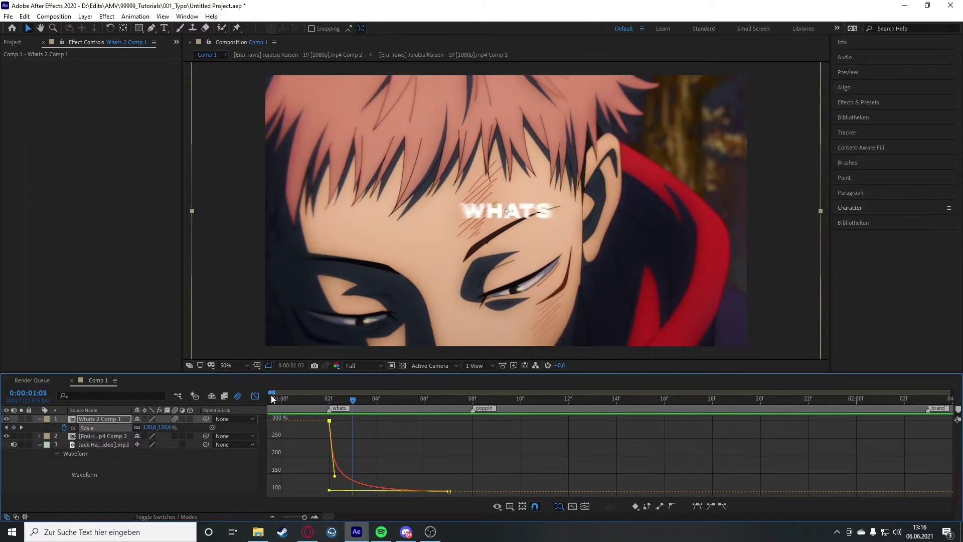
left_click(255, 396)
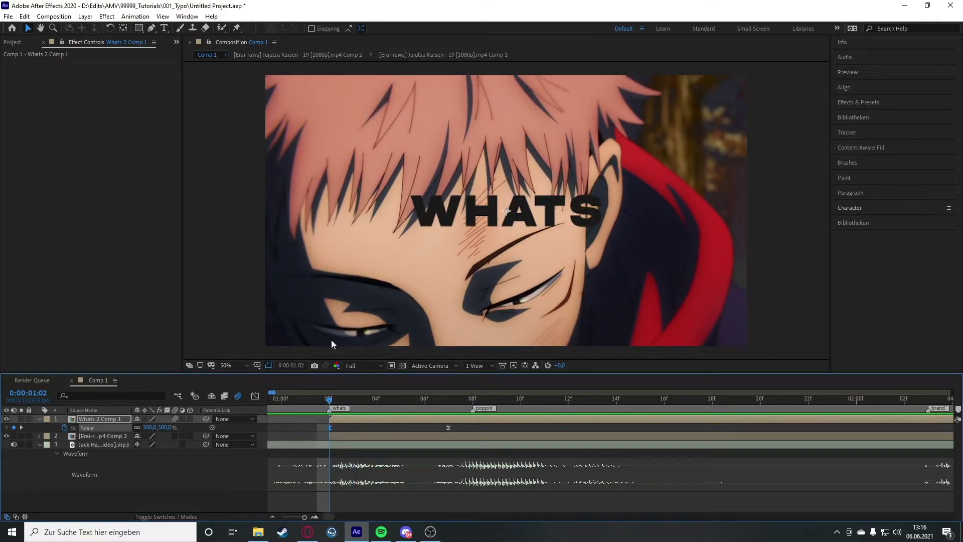
- Save the project and collapse the keyframed properties of "Whats 2 Comp 1"
left_click(8, 16)
left_click(362, 453)
key("u")
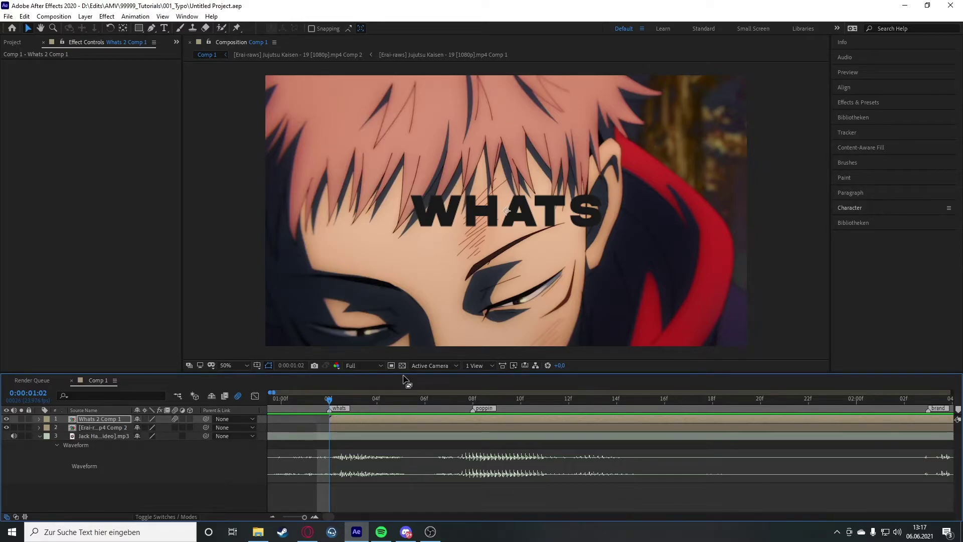
- Open the advanced composition settings of Comp 1 and set the motion blur Shutter Phase to -120°
left_click(54, 17)
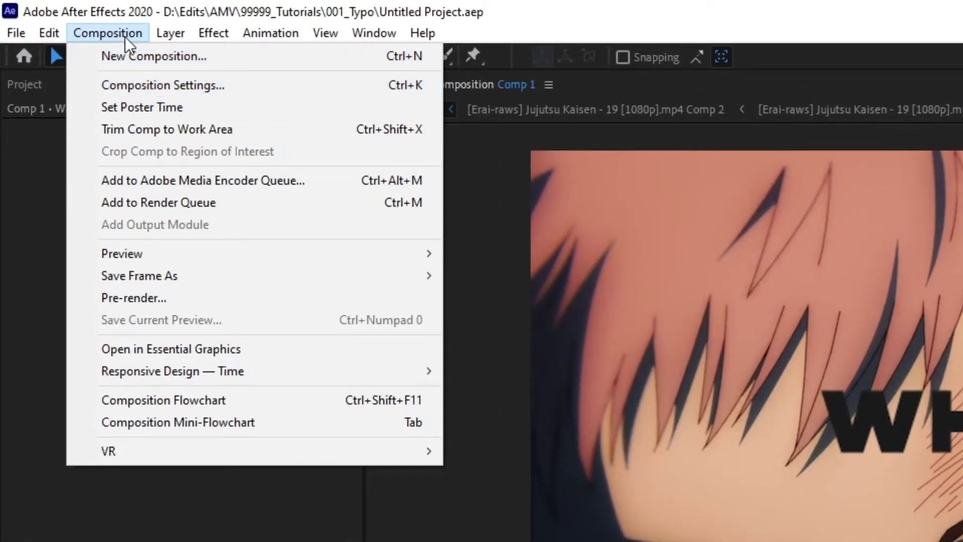
left_click(165, 85)
left_click(229, 105)
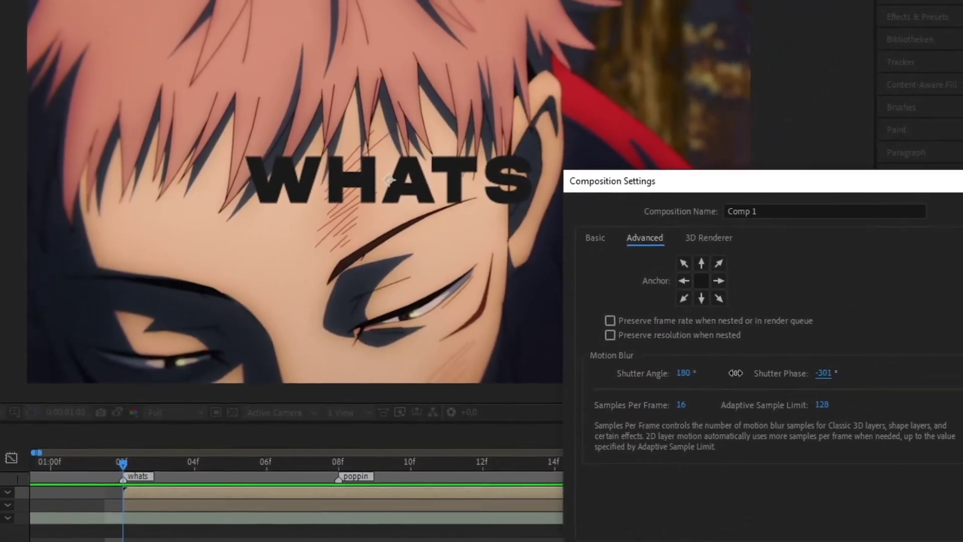
left_click_drag(473, 284, 593, 300)
left_click_drag(911, 385, 922, 385)
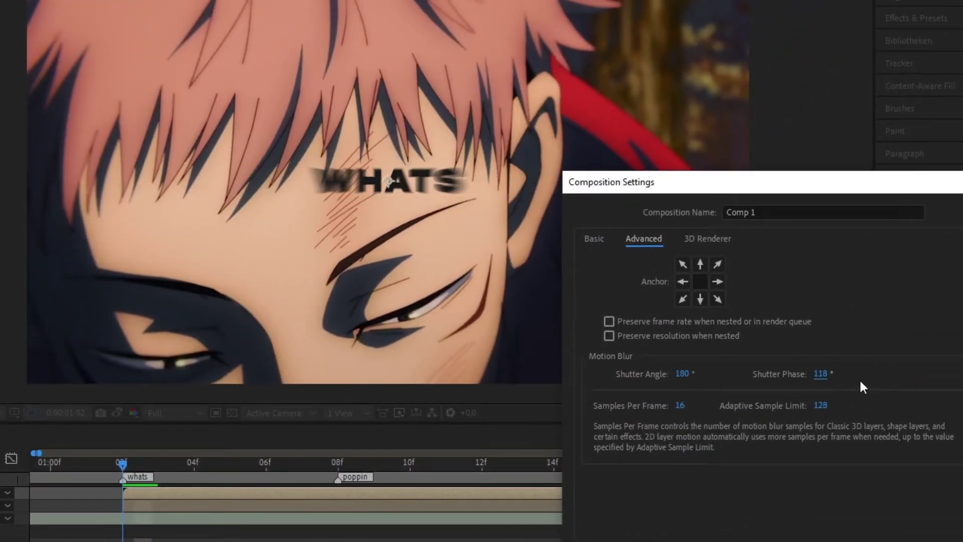
left_click(822, 374)
type("-120")
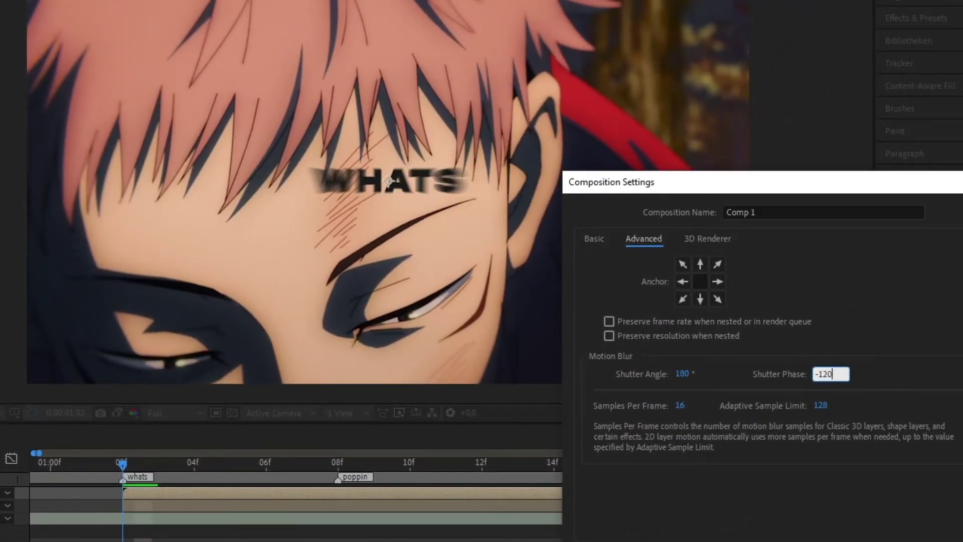
left_click(872, 369)
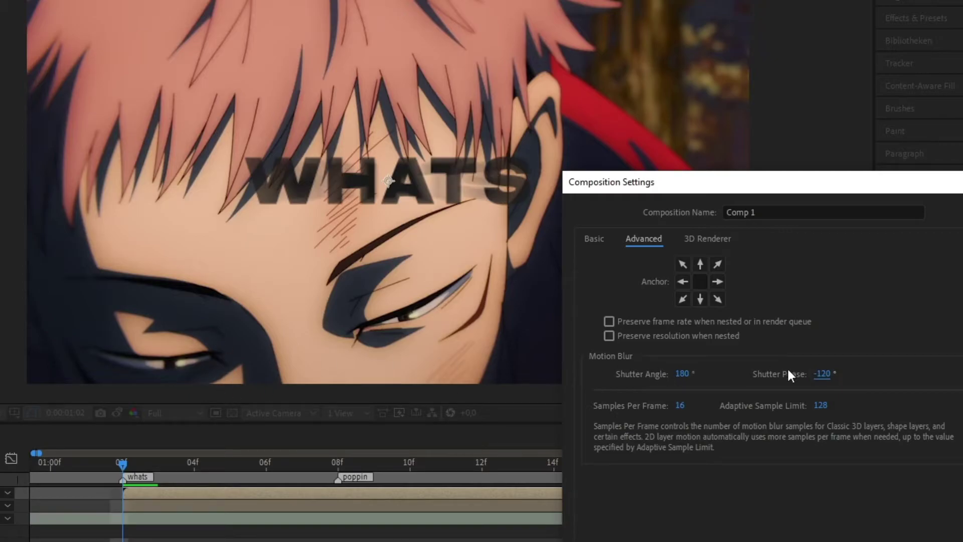
- Try a motion blur Shutter Phase of -180° for Comp 1
left_click(818, 377)
type("-180")
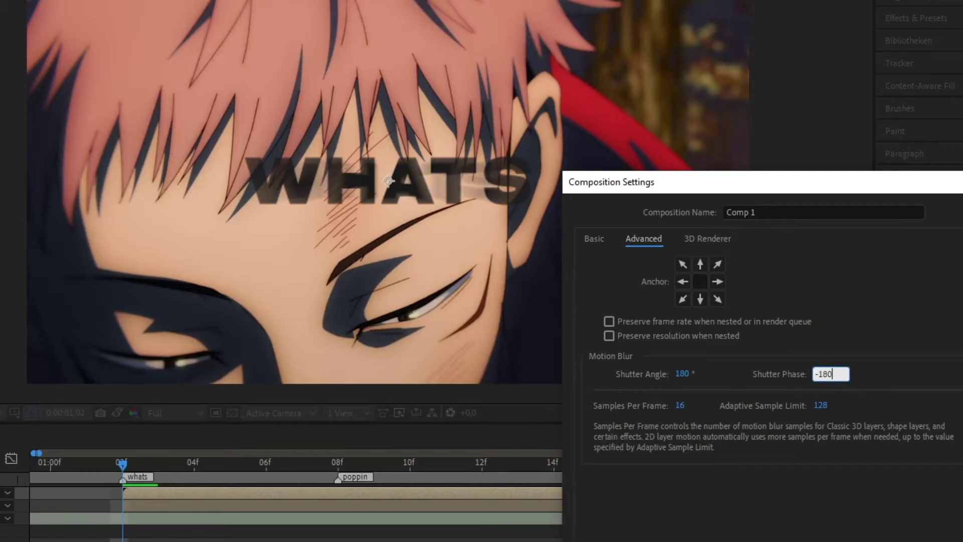
left_click(890, 381)
- Return the Shutter Phase to -120°, apply the composition settings, and preview the text animation from 0:00:01:00
left_click(830, 374)
type("-120")
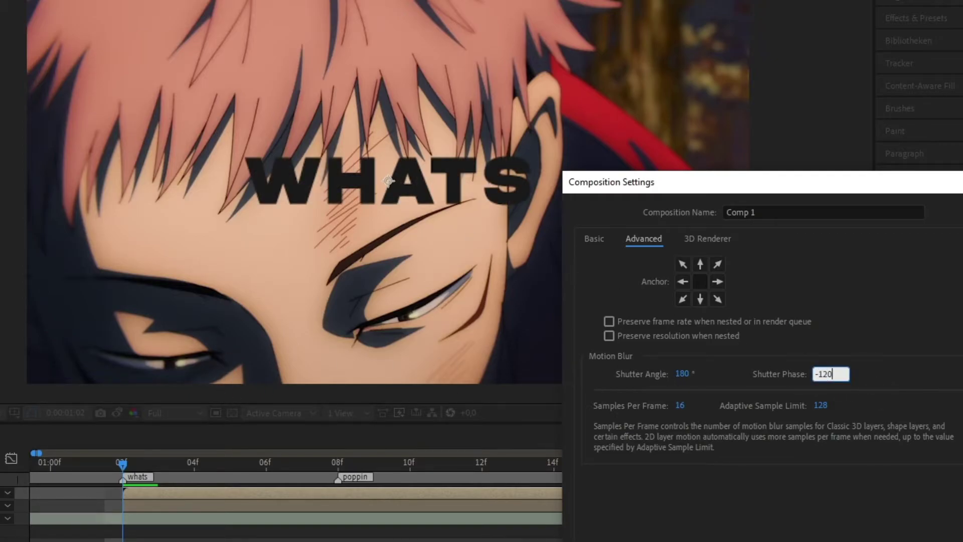
left_click(932, 405)
key("Return")
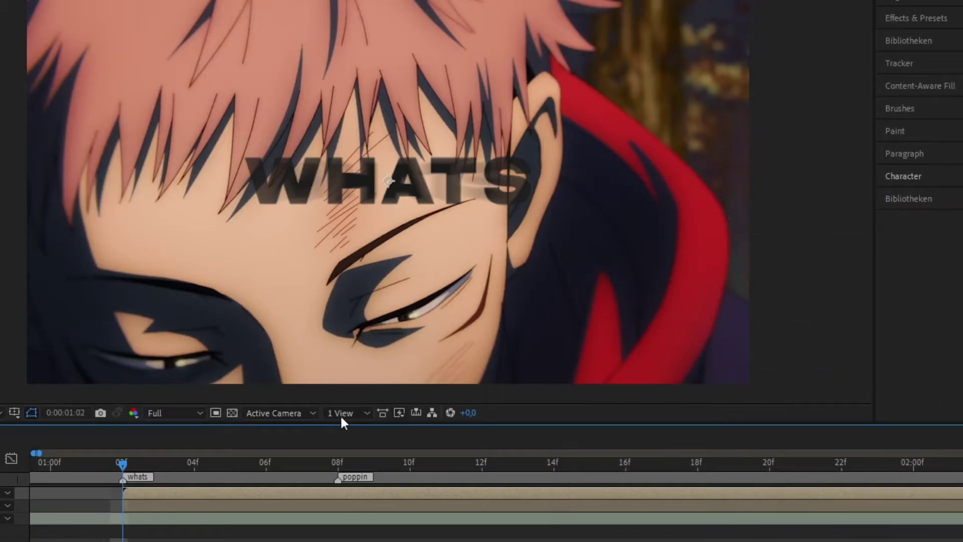
left_click_drag(136, 466, 299, 464)
key("space")
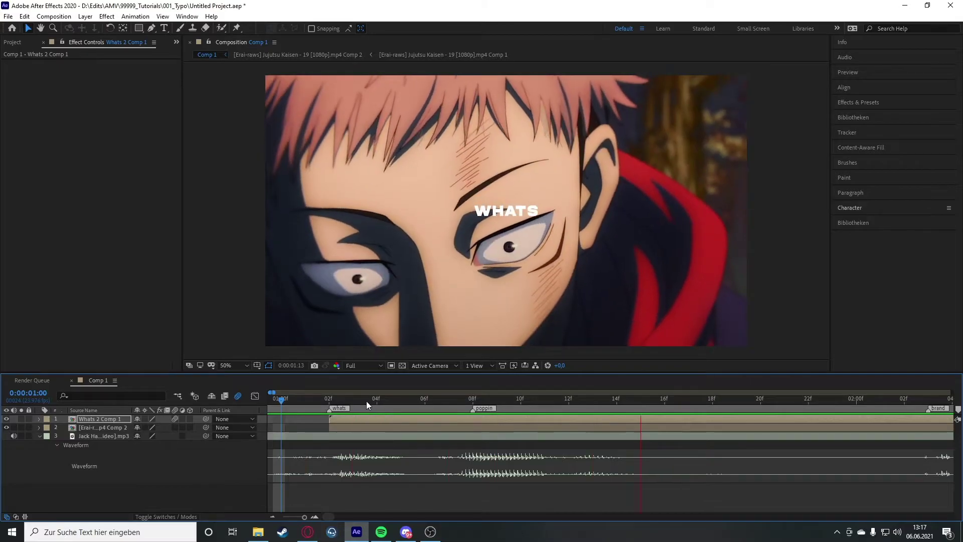
- Split "Whats 2 Comp 1" at the "poppin" marker at 0:00:01:08 and delete the part after it
mouse_move(357, 400)
left_mouse_down()
mouse_move(408, 398)
mouse_move(394, 378)
mouse_move(450, 418)
mouse_move(470, 419)
left_mouse_up()
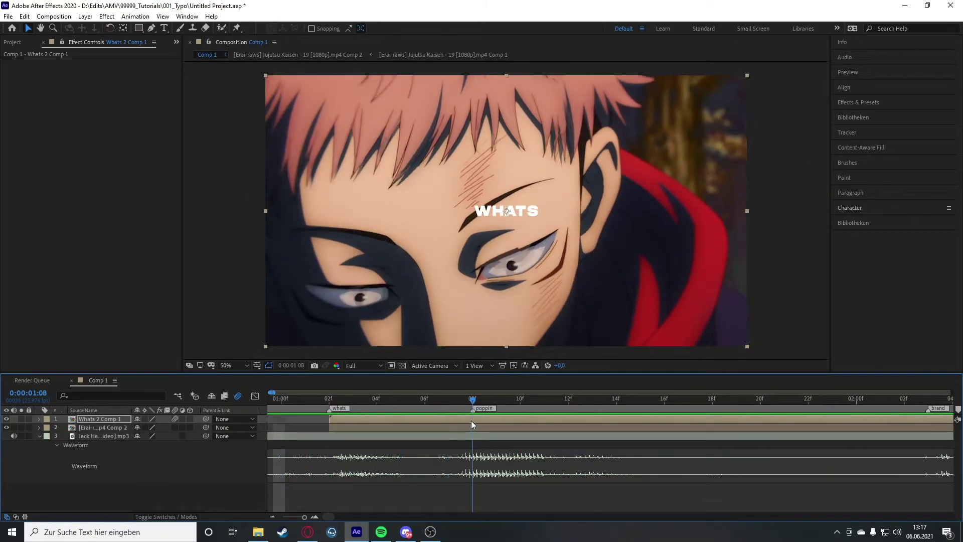
key("ctrl+shift+d")
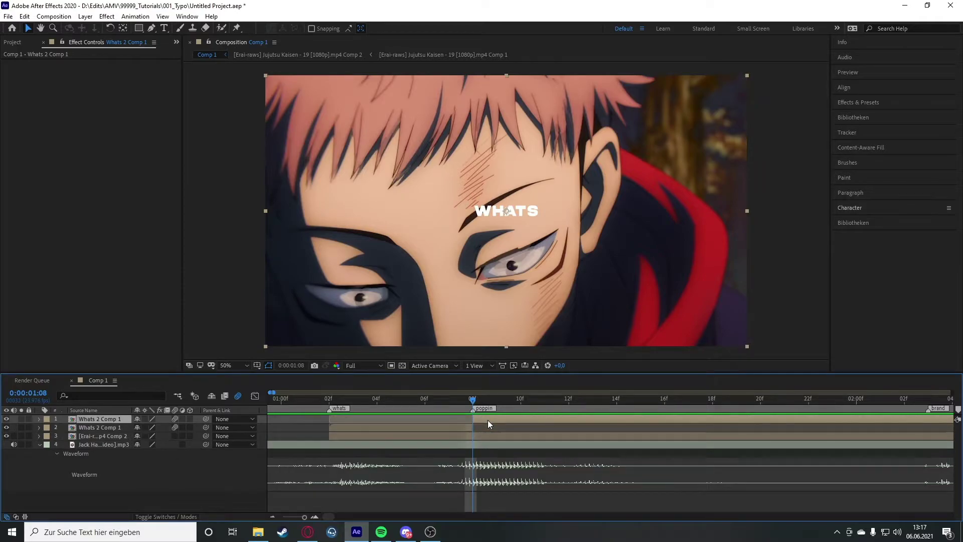
key("Delete")
- Return the playhead to 0:00:01:02, search the effects for "warp", and apply the Distort Warp effect to "Whats 2 Comp 1"
mouse_move(472, 398)
left_mouse_down()
mouse_move(311, 401)
mouse_move(497, 402)
mouse_move(329, 401)
left_mouse_up()
left_click(351, 419)
left_click(858, 102)
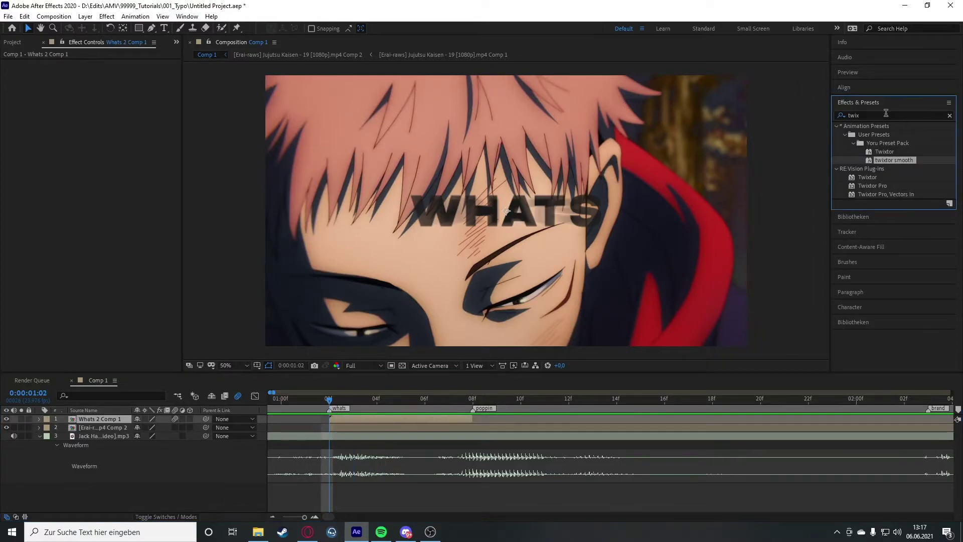
key("ctrl+f")
key("BackSpace")
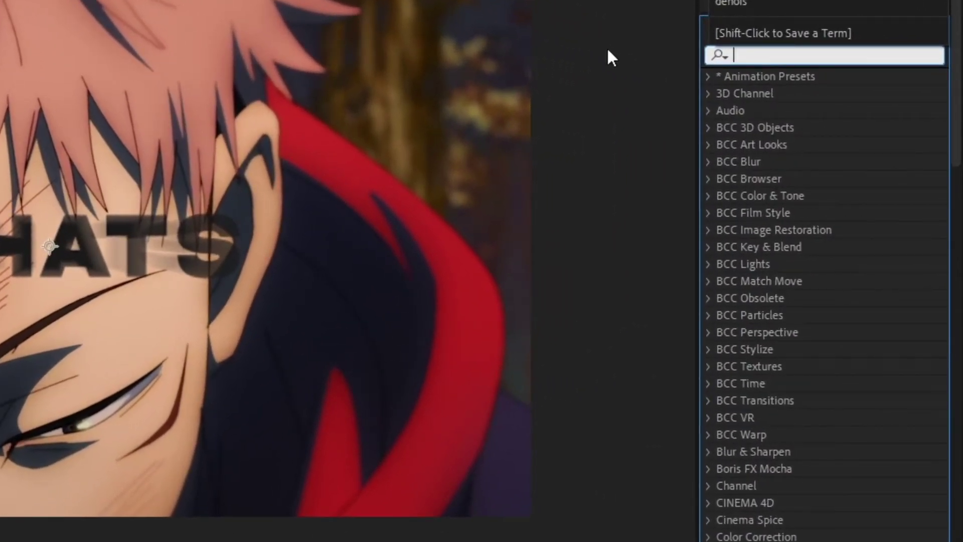
type("warp")
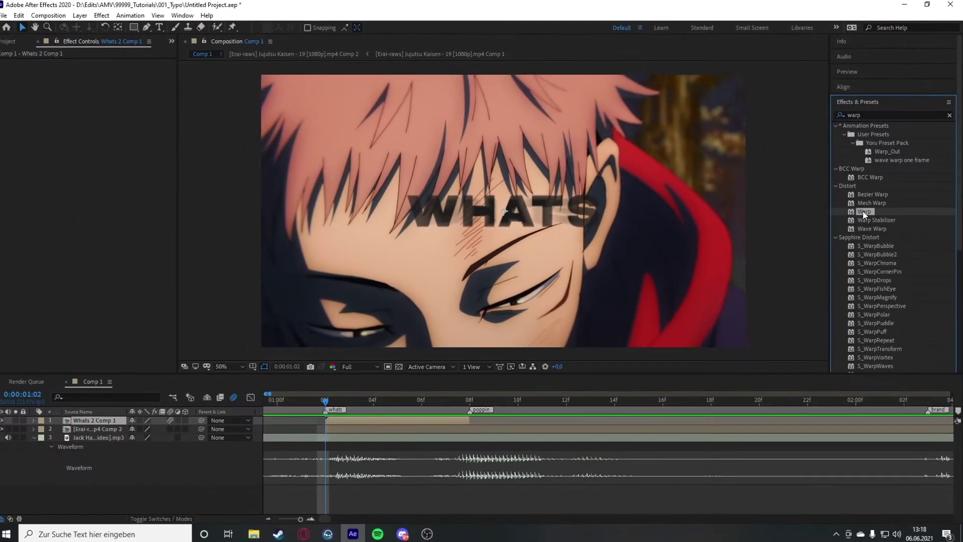
double_click(766, 247)
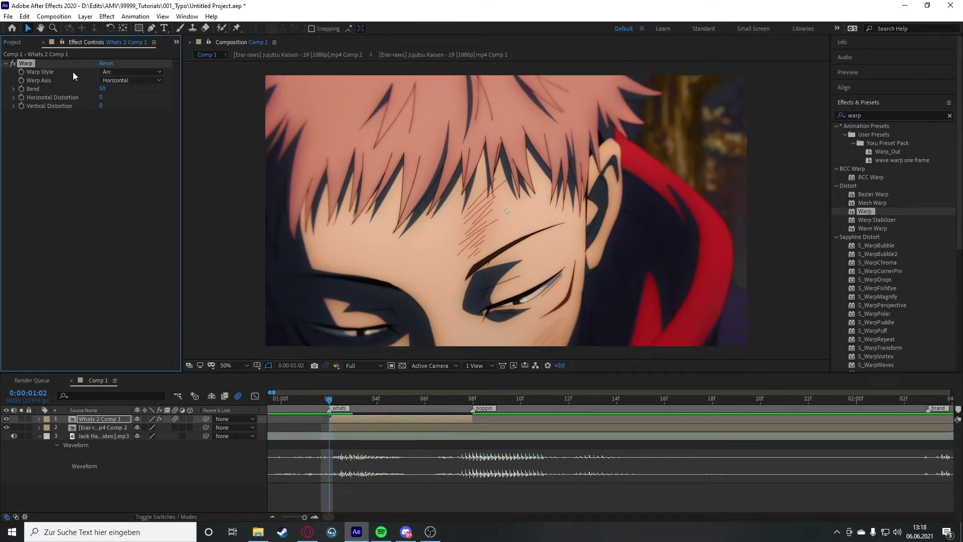
left_click(949, 115)
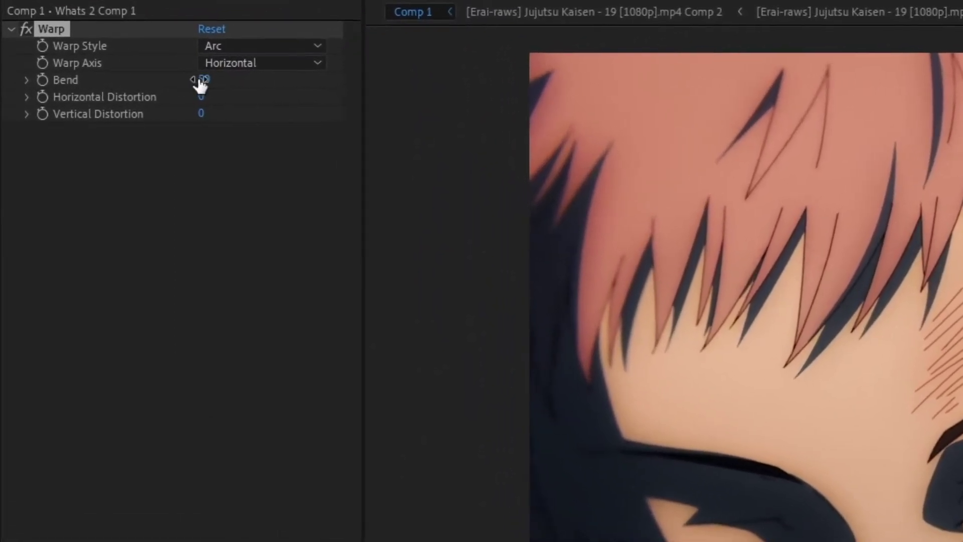
- Set the Warp effect's Bend to 0 and its Warp Style to Squeeze
left_click(101, 89)
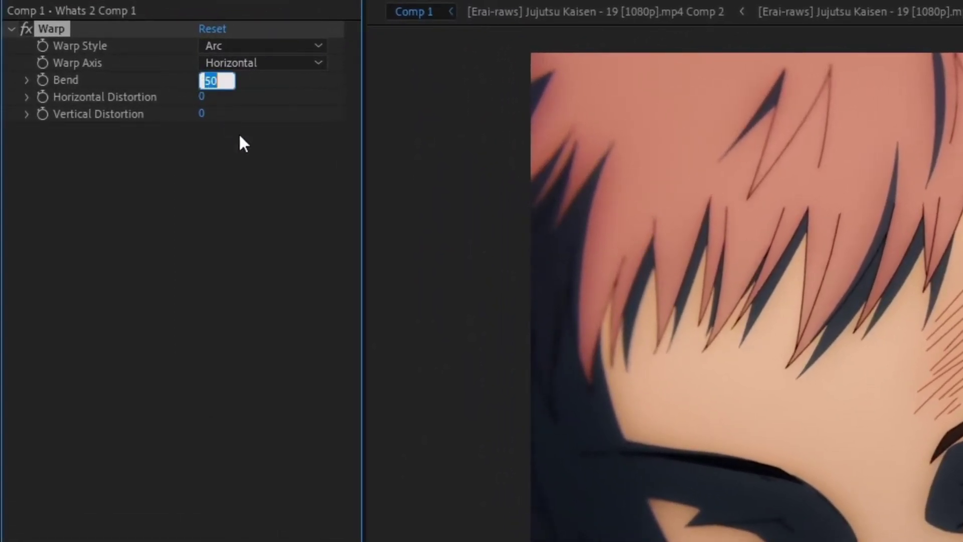
key("Return")
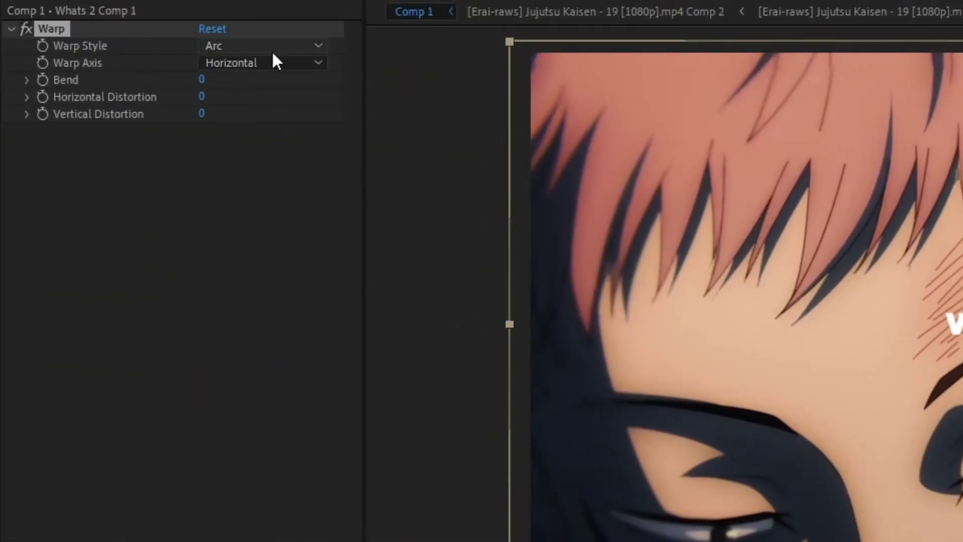
left_click(295, 47)
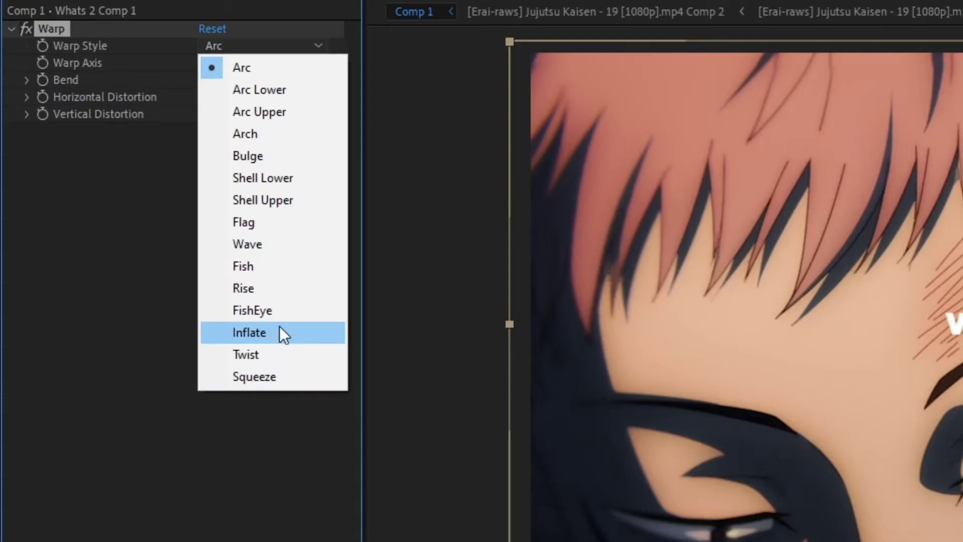
left_click(271, 310)
left_click(250, 45)
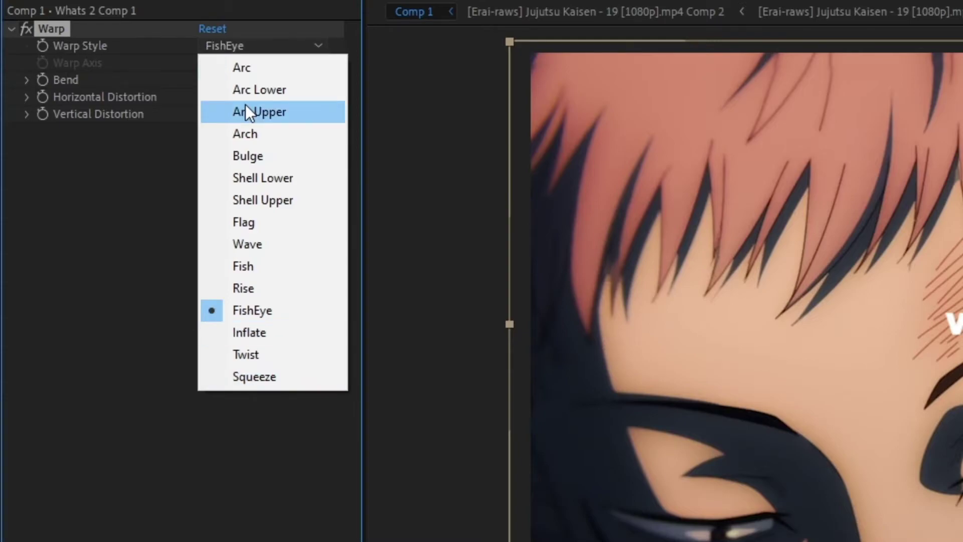
left_click(257, 377)
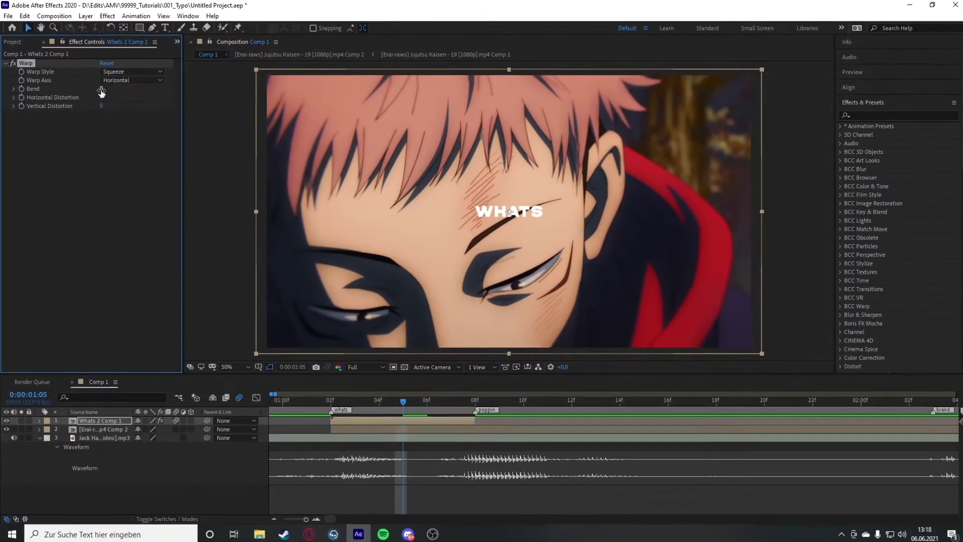
- Try out the Squeeze warp with a Bend of up to 100 and reset the Bend to 0
left_click_drag(202, 82, 222, 83)
left_click_drag(111, 91, 32, 108)
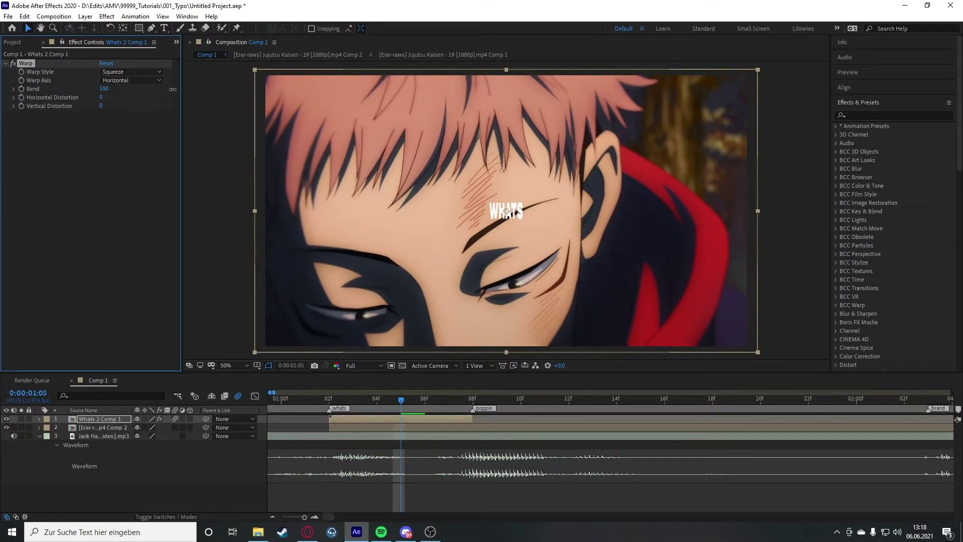
left_click(105, 89)
type("0")
left_click(160, 142)
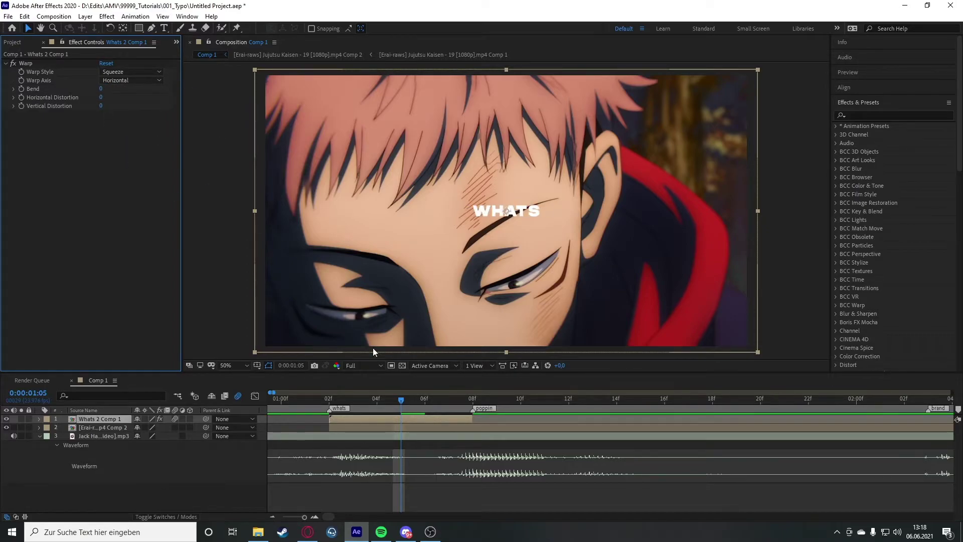
- Keyframe the Warp Bend from 0 at 0:00:01:02 to -100 at 0:00:01:07 and preview the animation from the "whats" marker
left_click(330, 396)
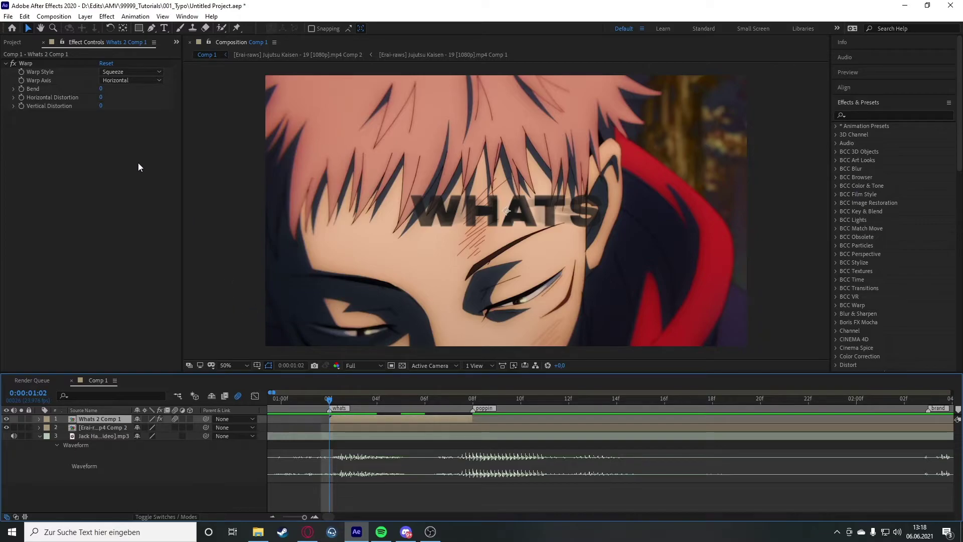
left_click(22, 90)
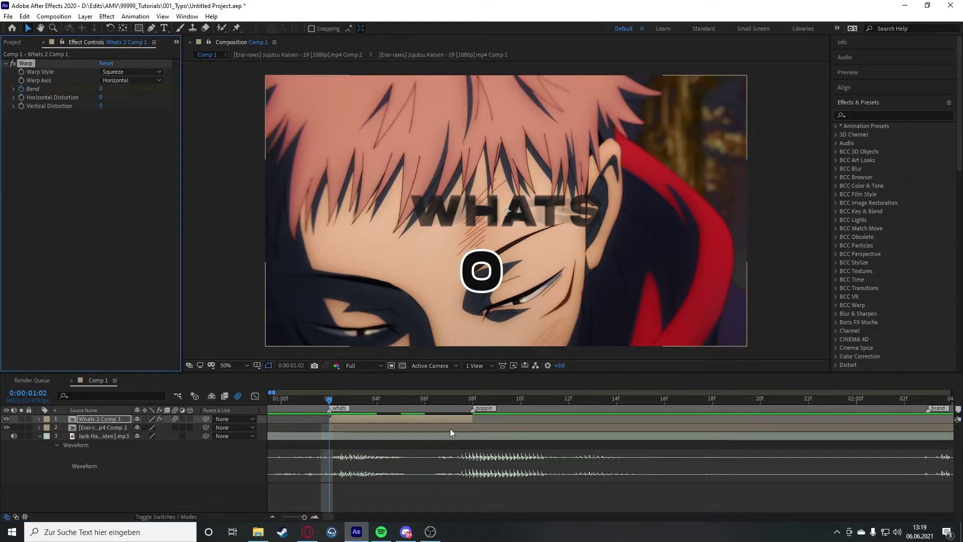
key("Page_Down")
key("Page_Down")
key("Page_Down")
key("Page_Down")
key("Page_Down")
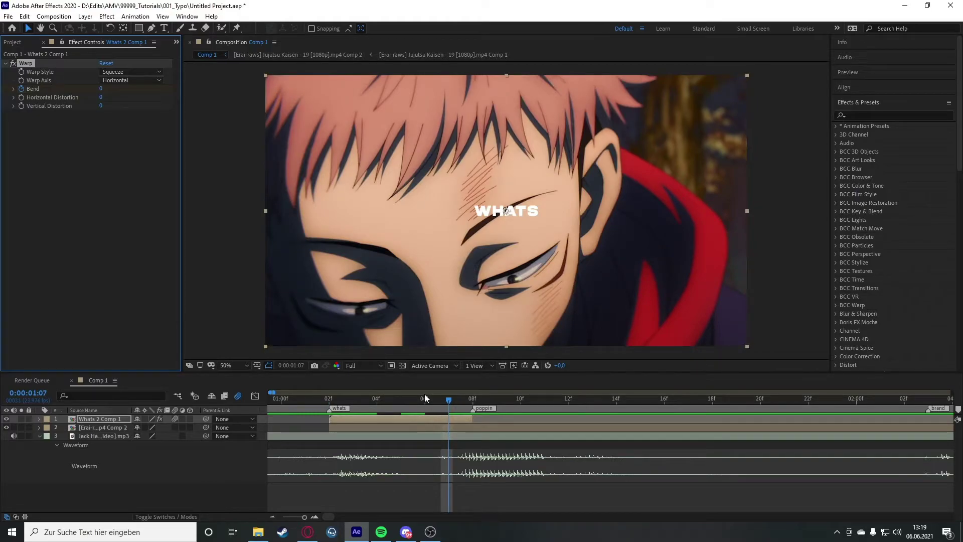
key("space")
key("space")
left_click_drag(71, 86, 30, 88)
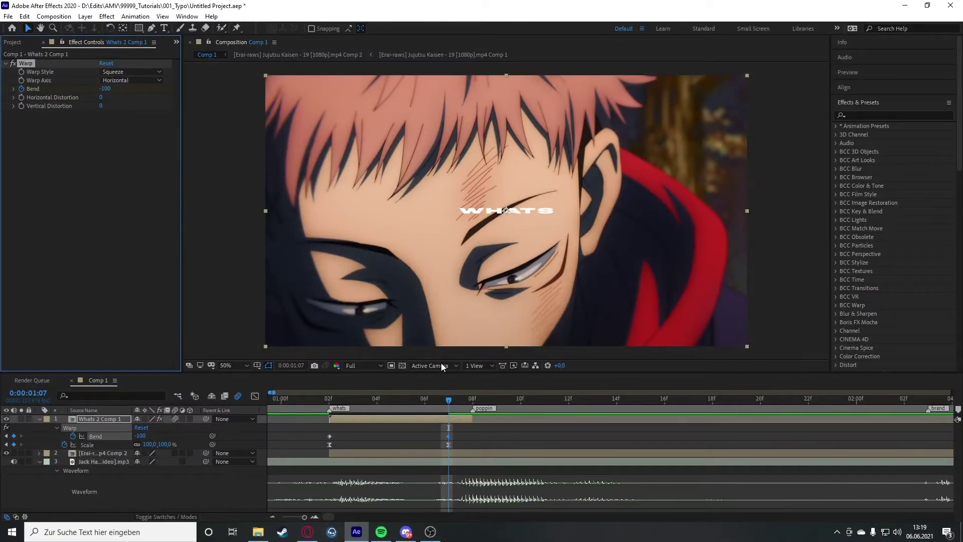
left_click_drag(444, 399, 331, 401)
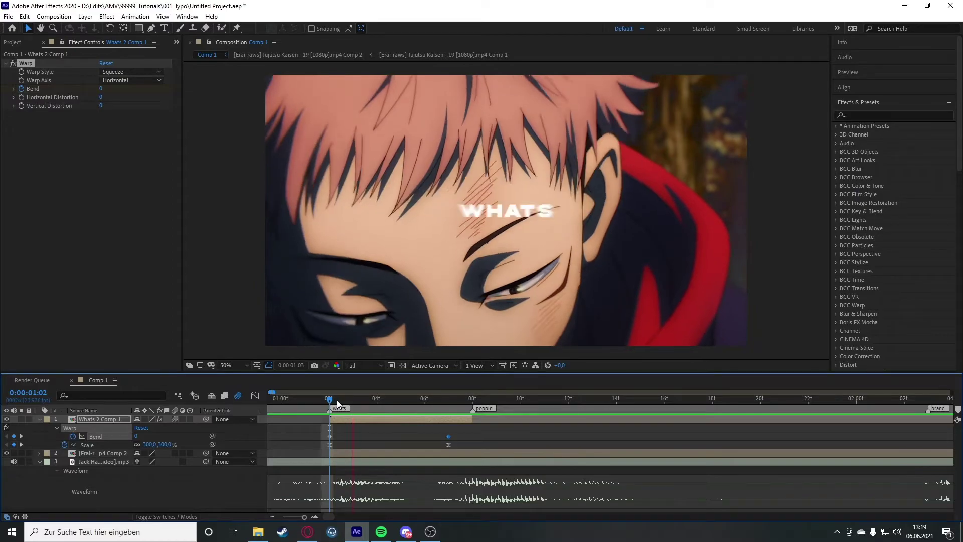
mouse_move(332, 400)
left_mouse_down()
mouse_move(471, 395)
mouse_move(338, 383)
left_mouse_up()
- Apply Easy Ease to both Bend keyframes and open their curve in the Graph Editor
left_click_drag(468, 429, 337, 433)
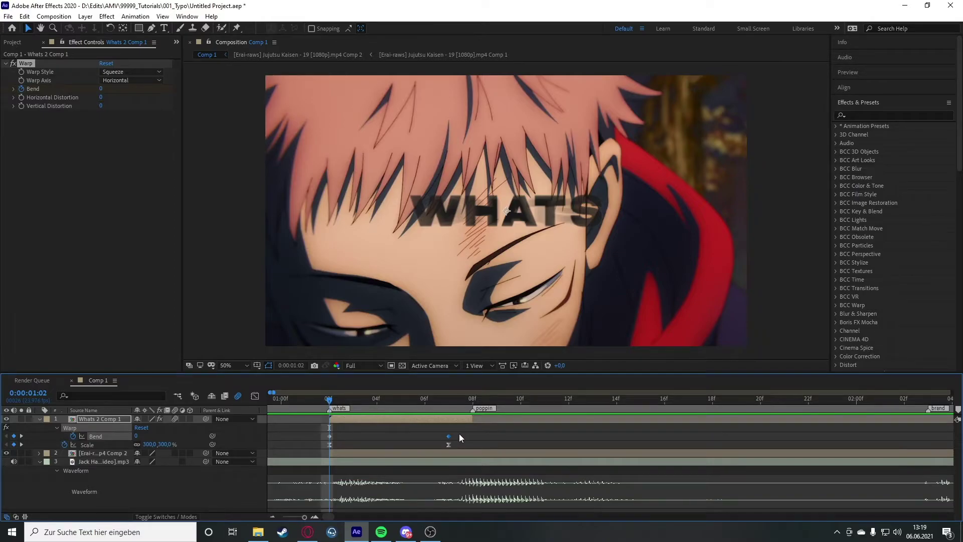
left_click_drag(227, 392, 176, 401)
key("F9")
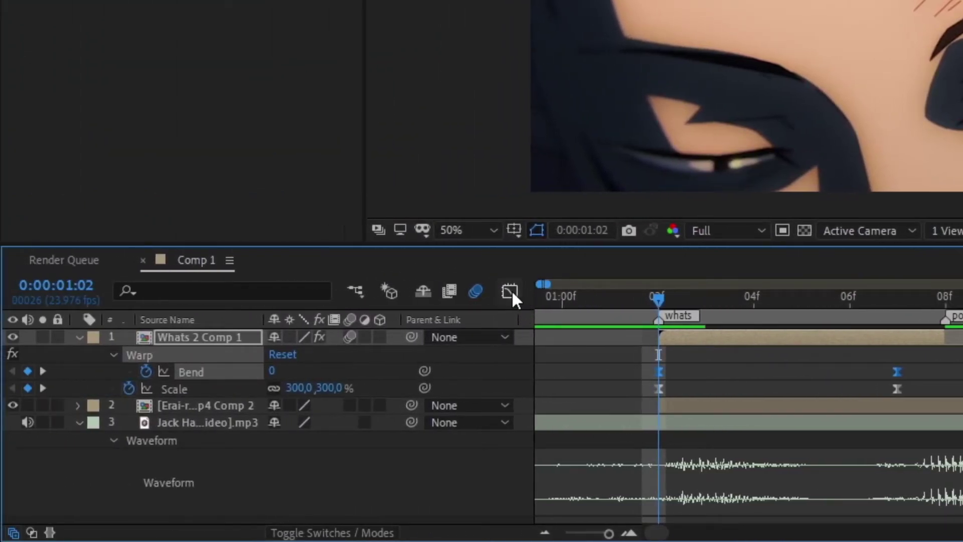
left_click(505, 292)
- Try a Bend curve that falls steeply right after the first keyframe, check it over the frames, and undo it
mouse_move(652, 349)
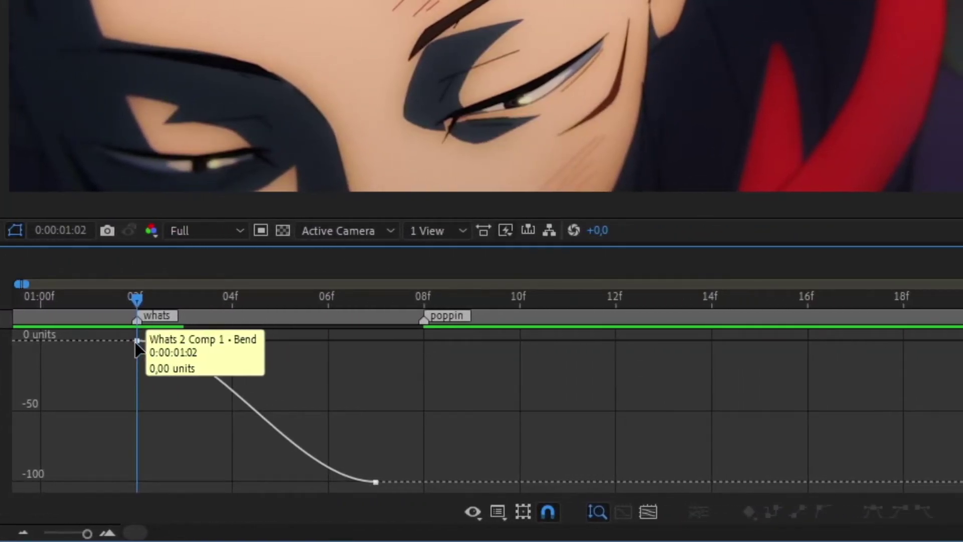
left_click(142, 341)
left_click_drag(215, 341, 147, 451)
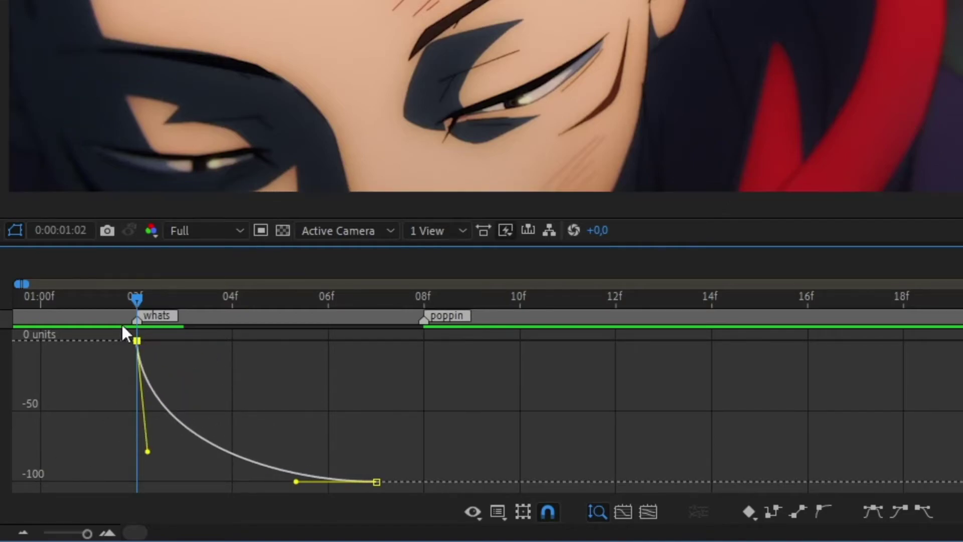
left_click_drag(181, 300, 332, 301)
key("Page_Up")
key("Page_Up")
key("Page_Up")
key("Page_Up")
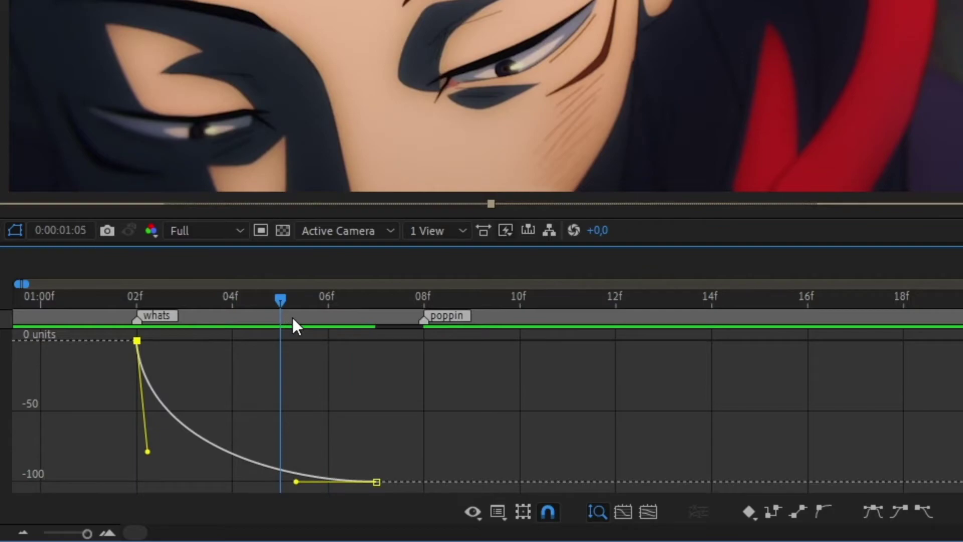
key("ctrl+z")
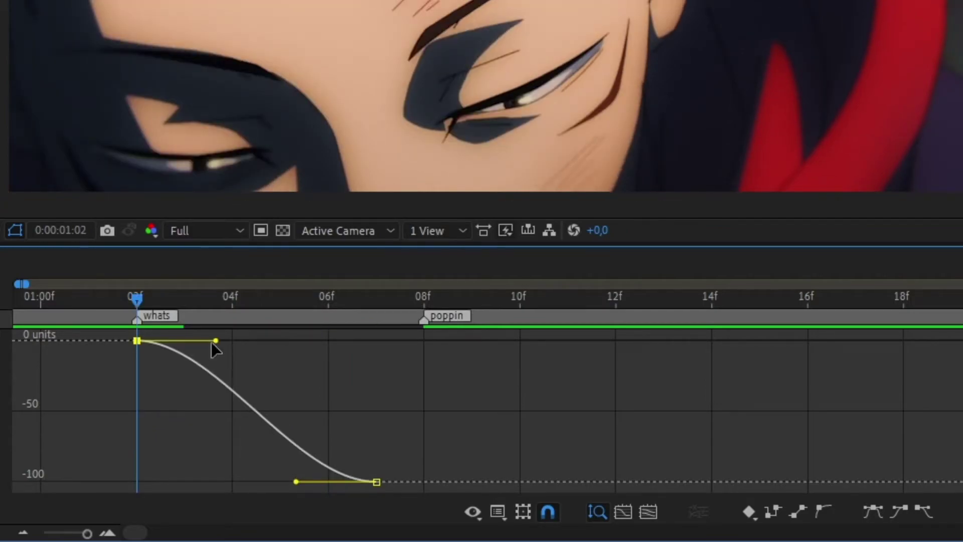
- Reshape the Bend curve to stay near 0 and plunge to -100 just before the last keyframe, and preview the warp
left_click_drag(215, 342, 472, 344)
left_click_drag(295, 482, 465, 370)
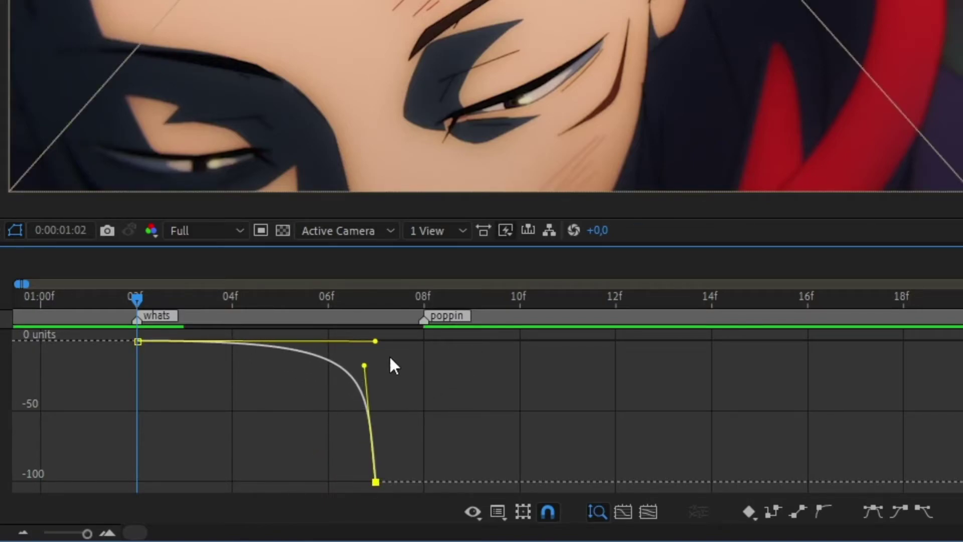
key("shift+F3")
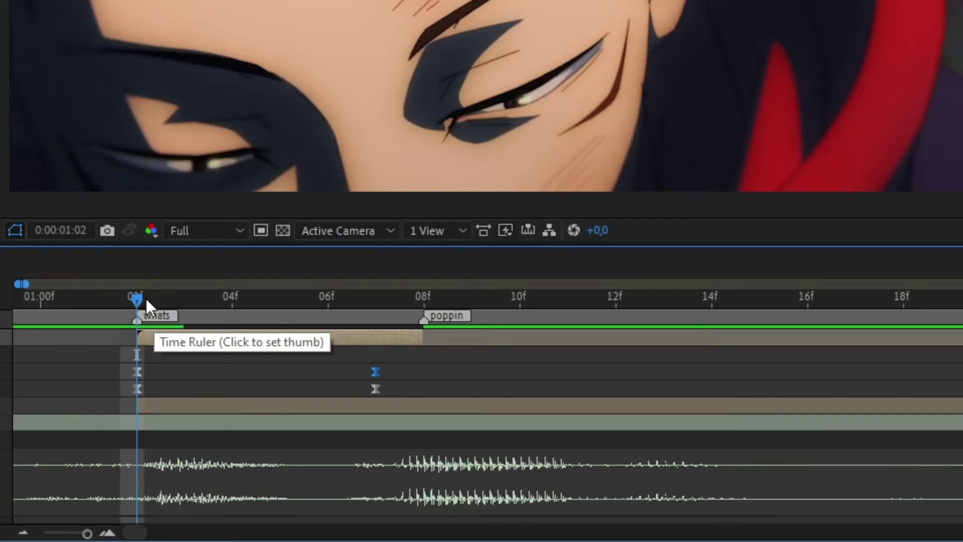
left_click_drag(142, 299, 224, 305)
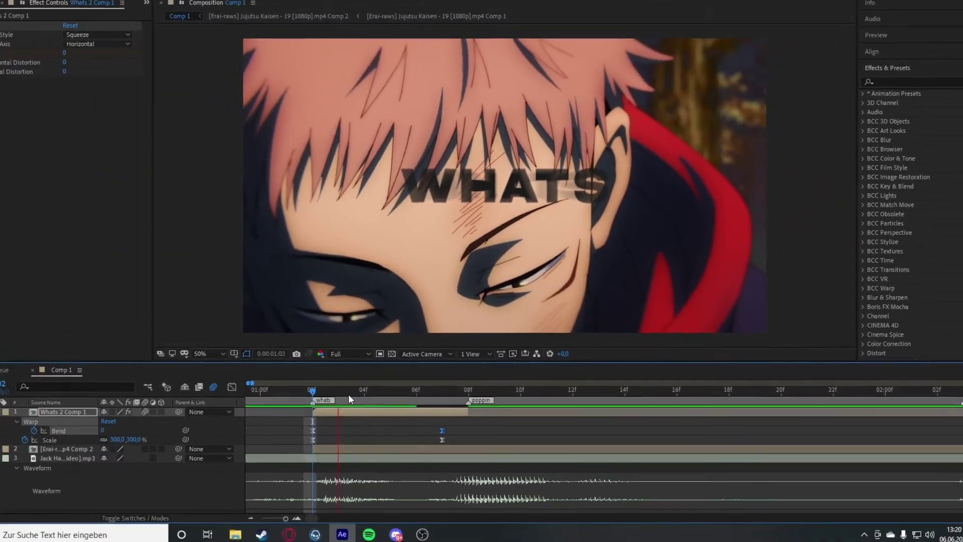
key("space")
key("space")
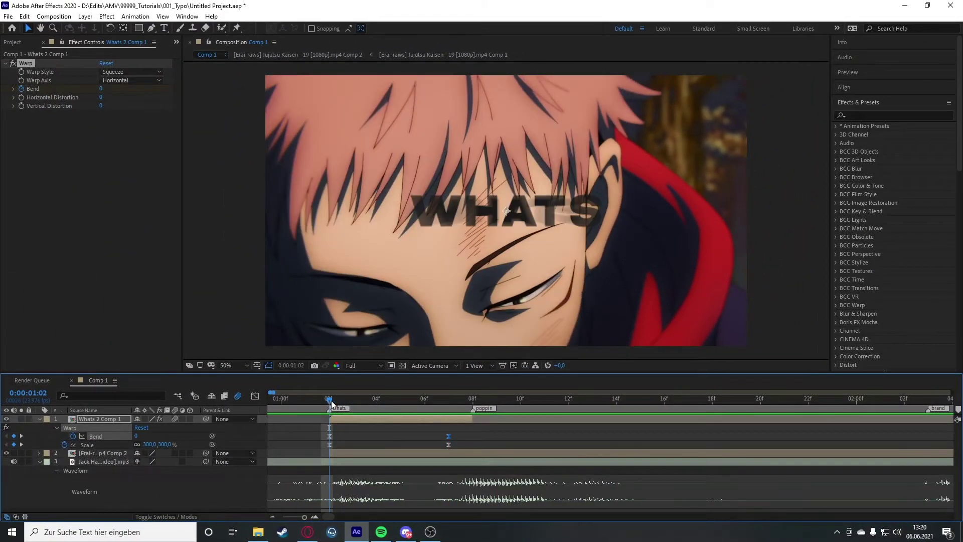
left_click_drag(331, 400, 353, 409)
key("space")
left_click(357, 399)
- Collapse the keyframed properties of "Whats 2 Comp 1" and save the project
key("u")
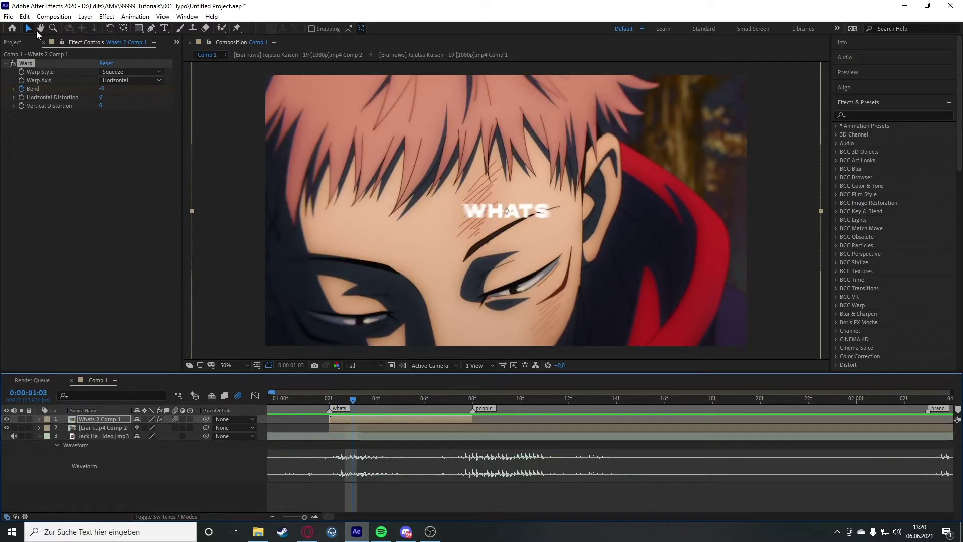
left_click(8, 16)
left_click(32, 108)
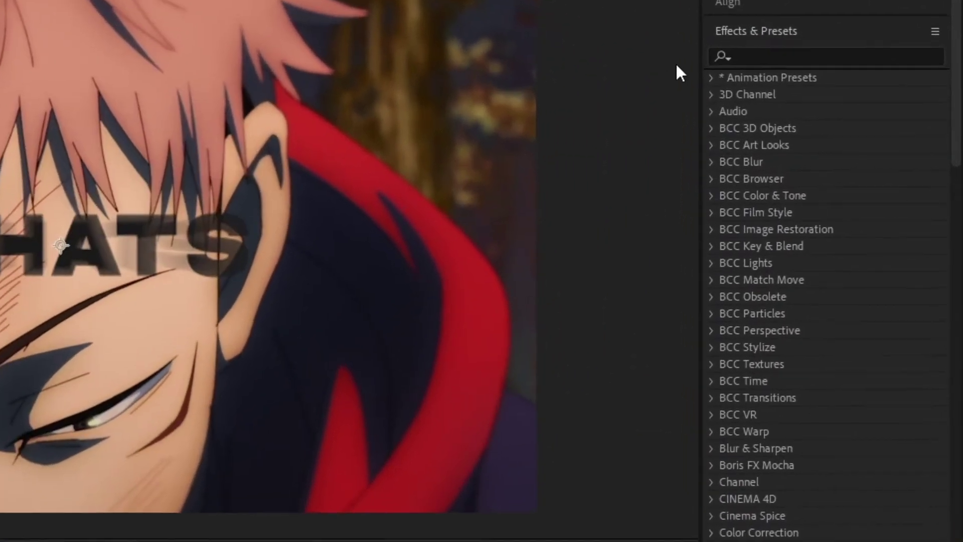
- Search the effects for "s_dissolve" and apply S_DissolveBlur to "Whats 2 Comp 1"
left_click(859, 115)
type("s")
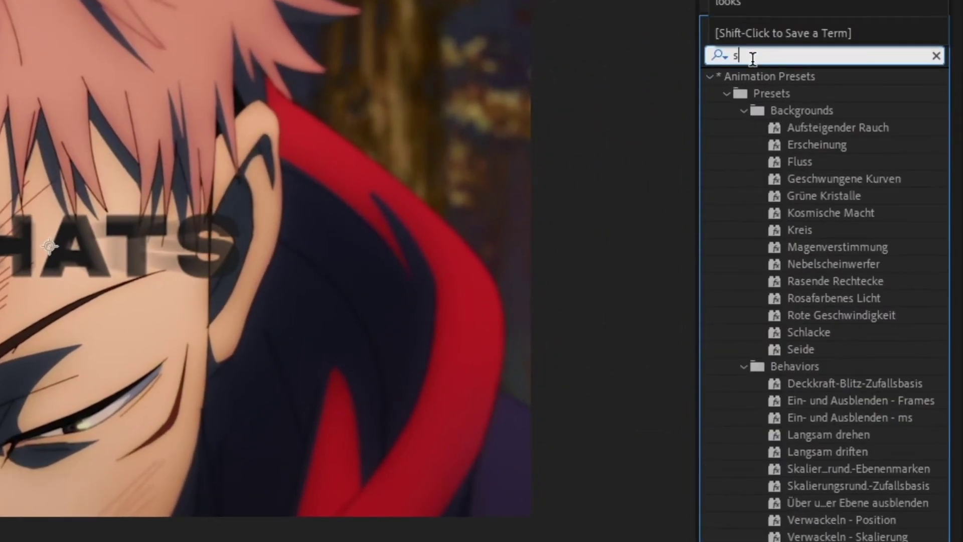
type("_dissolve")
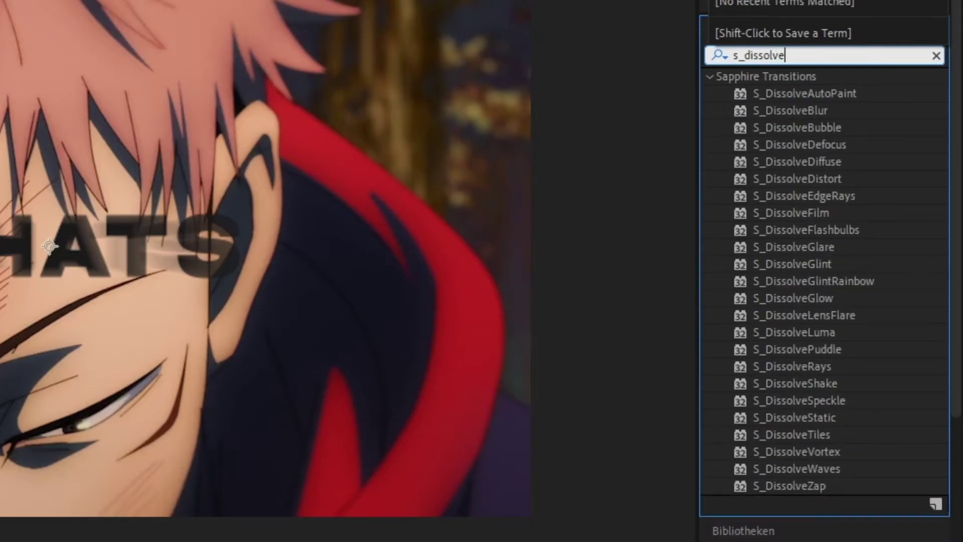
double_click(798, 111)
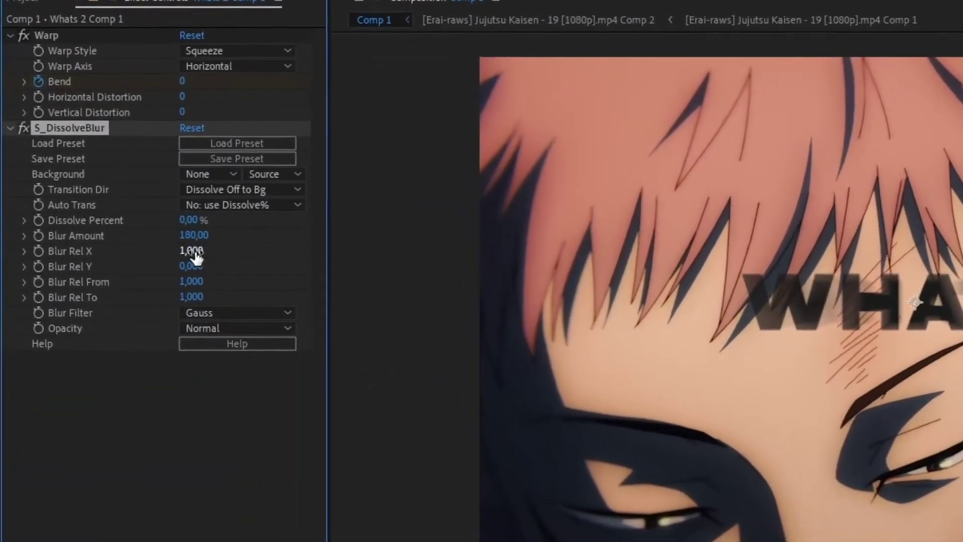
- Make the S_DissolveBlur vertical with Blur Rel X 0 and Blur Rel Y 1, and set Dissolve Percent to 25%
left_click(194, 251)
type("0")
key("Return")
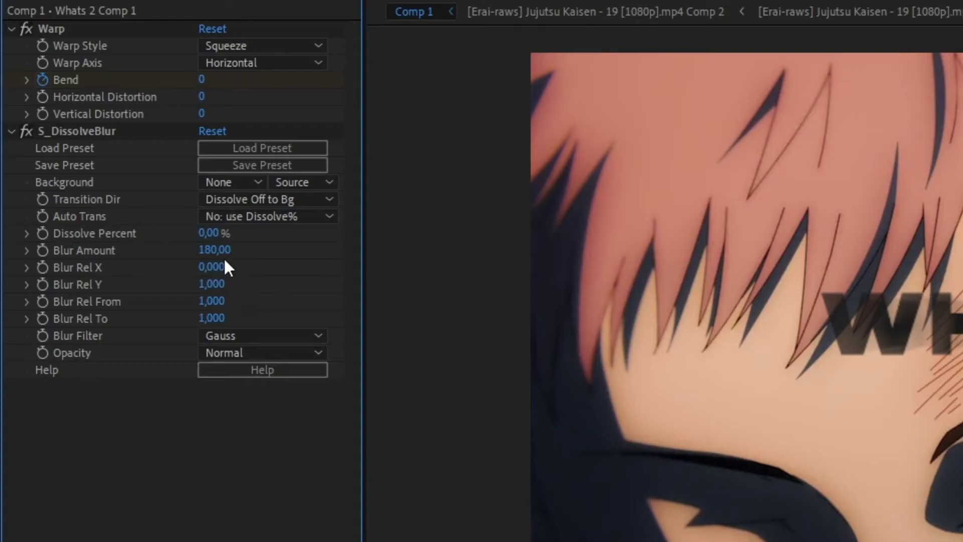
key("shift+Tab")
key("shift+Tab")
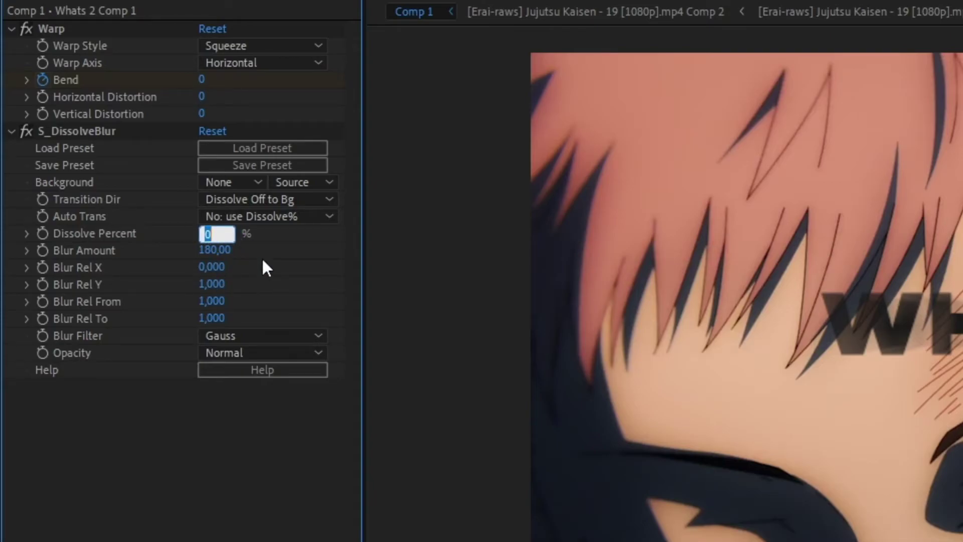
type("25")
key("Return")
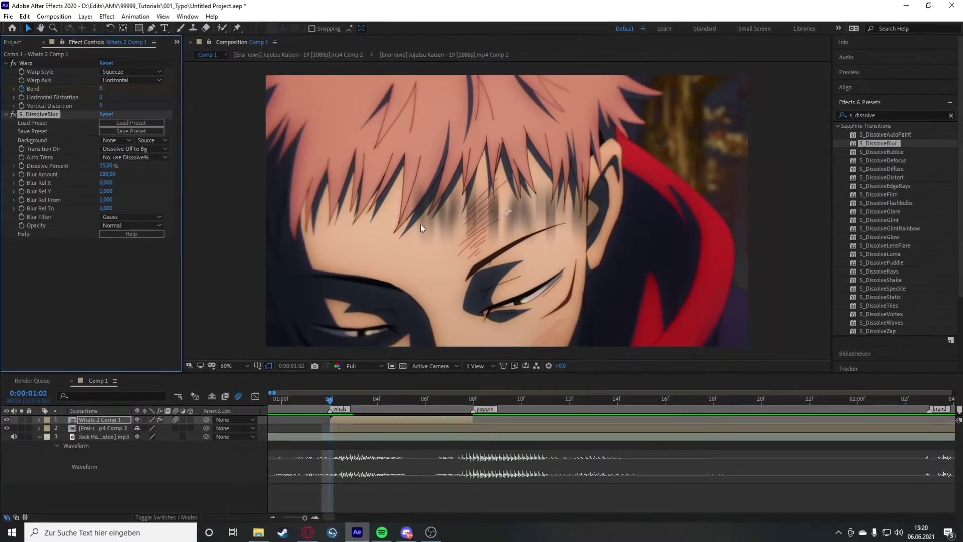
- Keyframe Dissolve Percent from 25% at 0:00:01:02 to 0% at 0:00:01:07 with Easy Ease on both keyframes
left_click_drag(467, 402, 457, 403)
left_click_drag(100, 166, 2, 159)
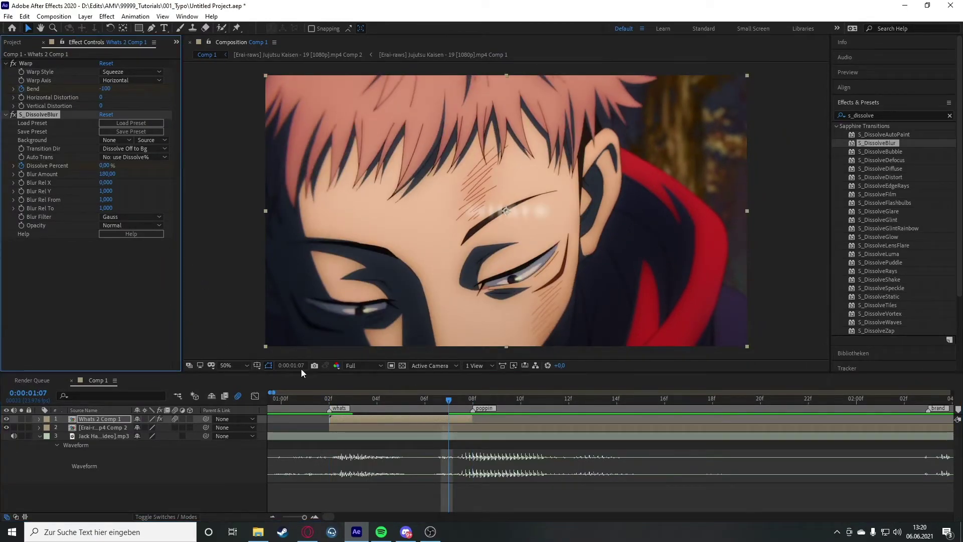
key("u")
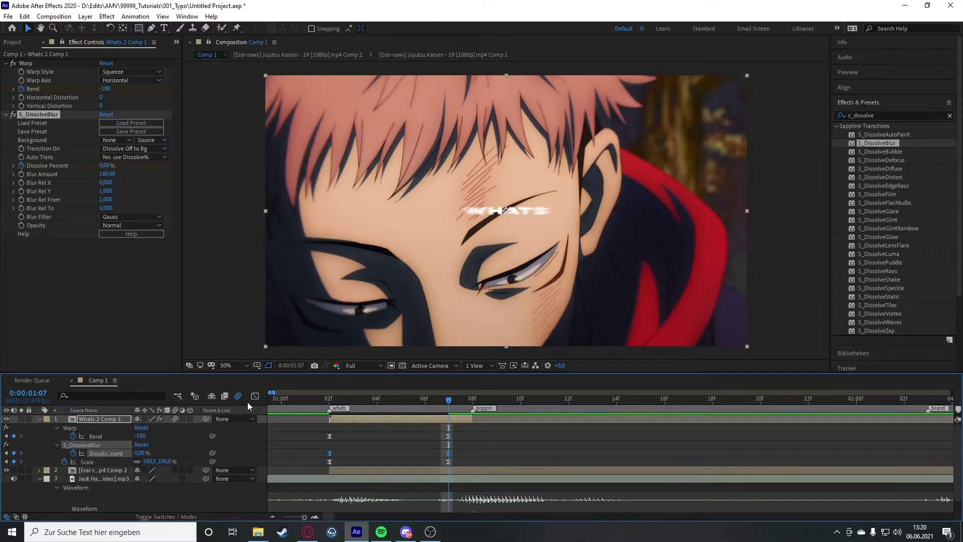
- Reshape the Dissolve Percent curve to drop steeply after the first keyframe and flatten out towards 0%
left_click(254, 396)
left_click(329, 420)
left_click_drag(362, 432, 335, 477)
left_click_drag(409, 491, 329, 492)
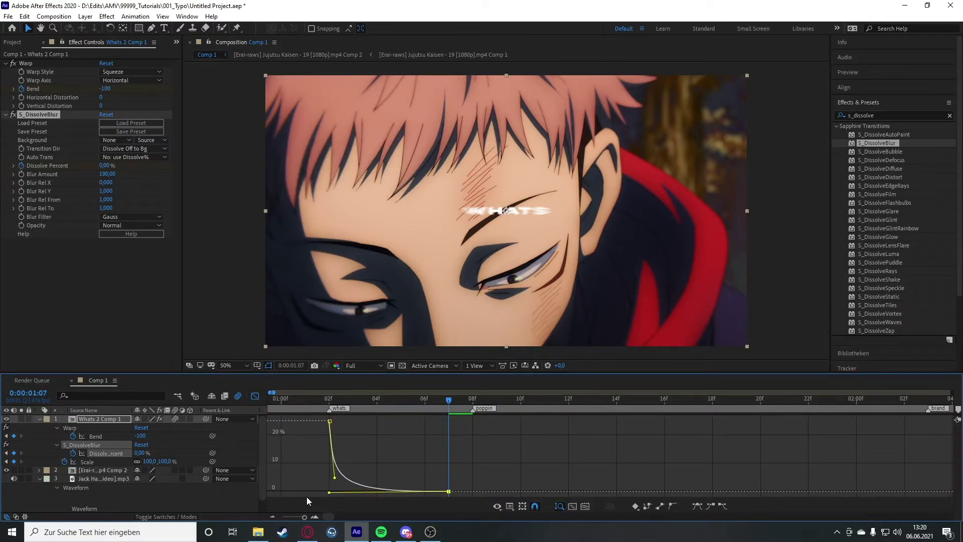
left_click(254, 396)
- Return the playhead to 0:00:01:02, collapse the layer's keyframed properties, and save the project
left_click(329, 399)
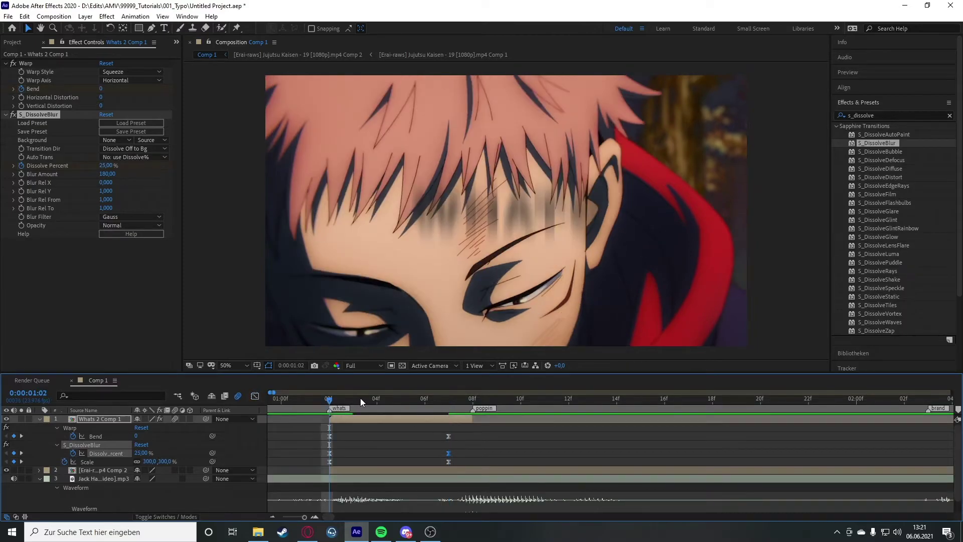
key("u")
left_click(8, 16)
left_click(36, 111)
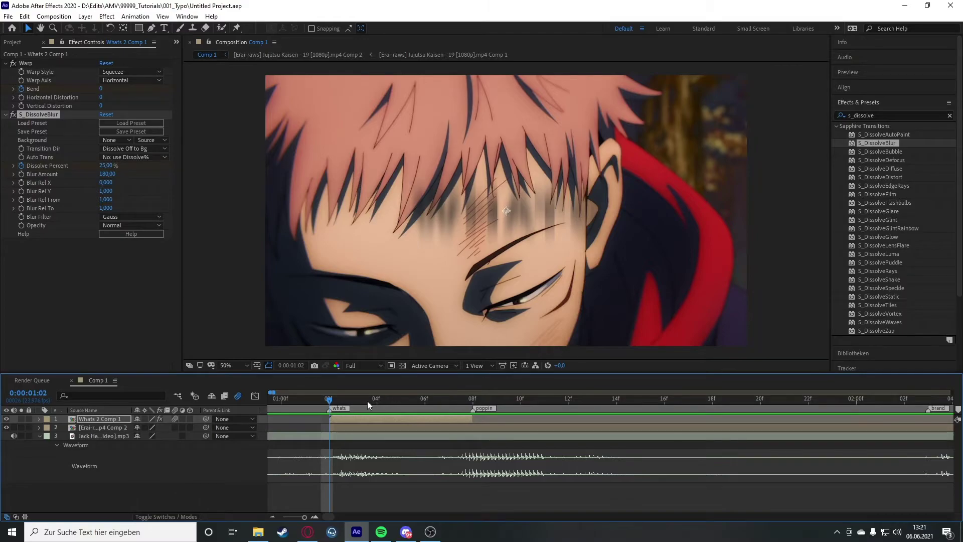
- Copy the "Whats 2" text layer from Whats 2 Comp 1 into Comp 1, clearing the effects search beforehand
mouse_move(332, 400)
left_mouse_down()
mouse_move(452, 400)
mouse_move(303, 401)
mouse_move(436, 408)
mouse_move(342, 411)
left_mouse_up()
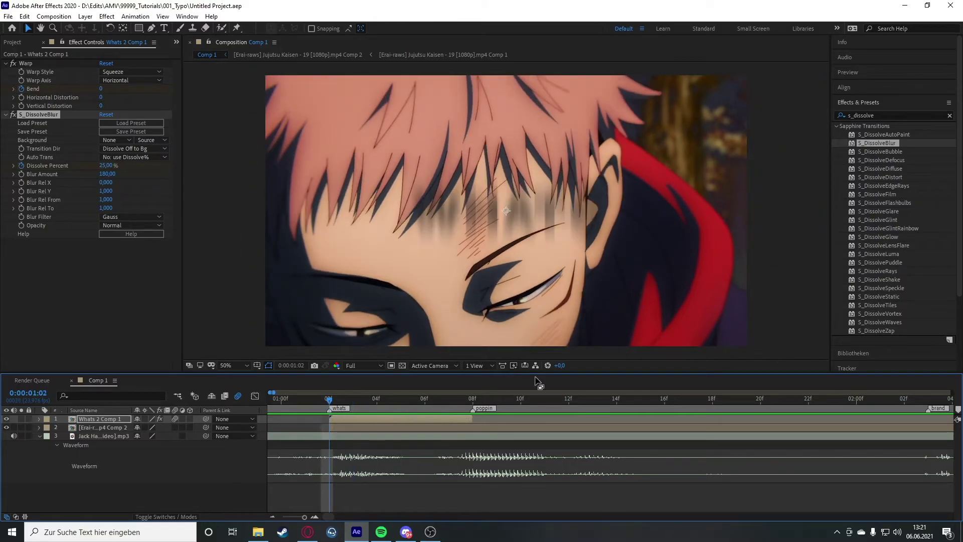
left_click(949, 115)
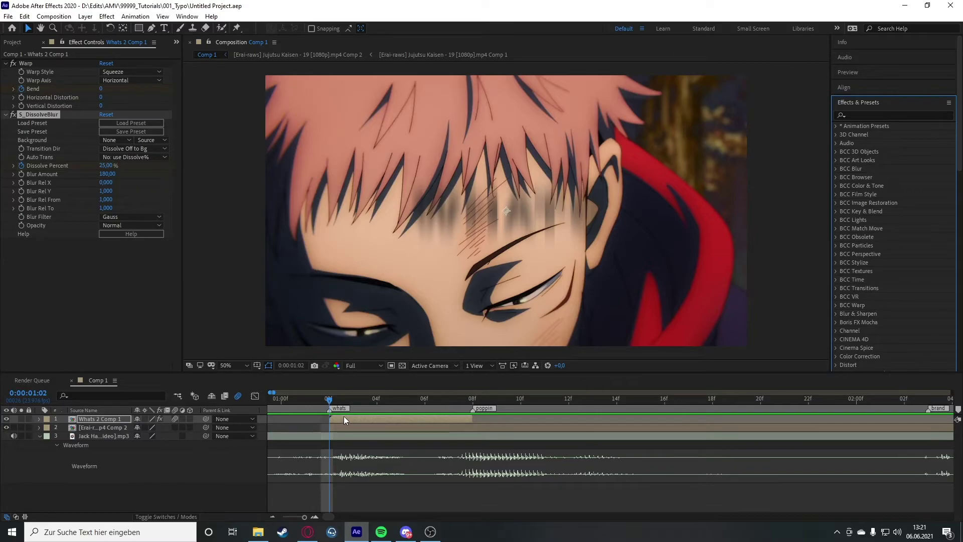
left_click_drag(353, 402, 520, 409)
double_click(454, 419)
left_click(405, 420)
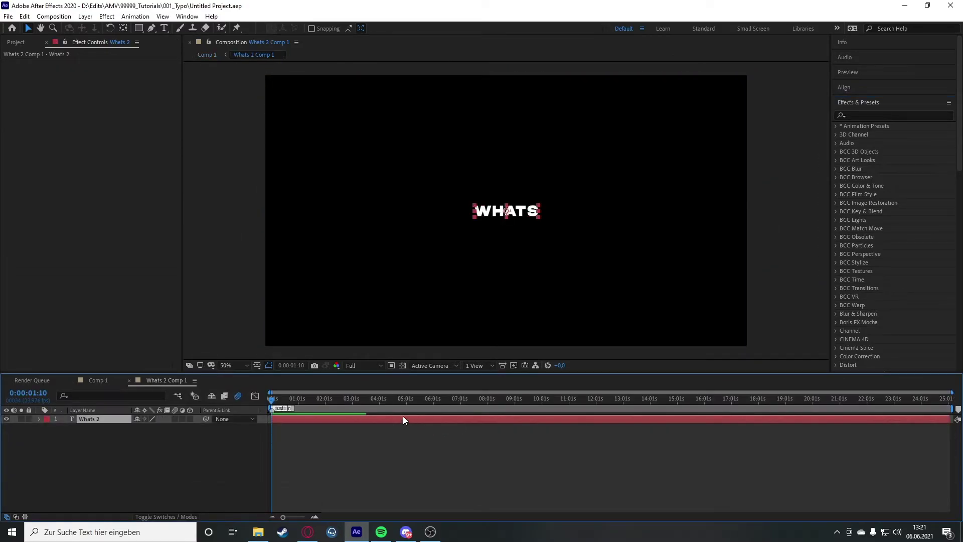
left_click(211, 57)
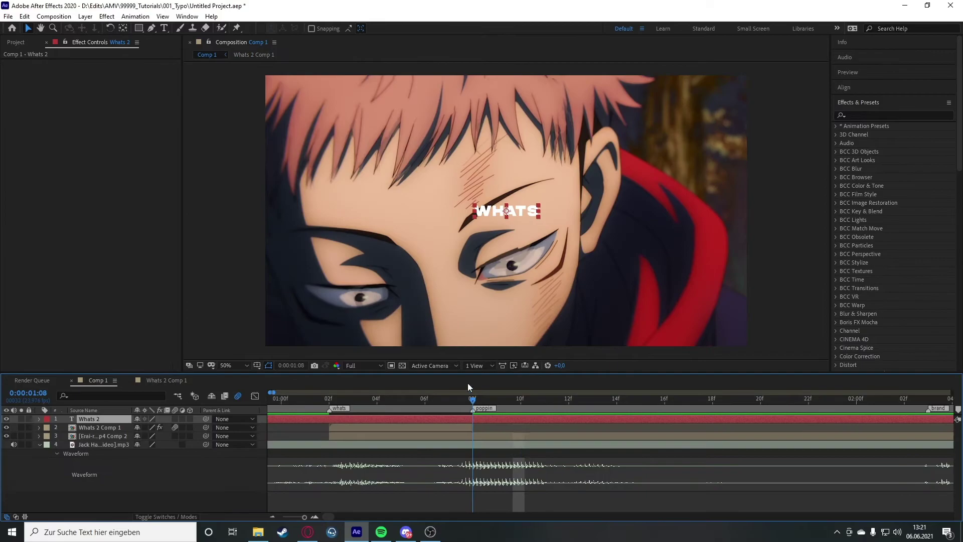
- Split the pasted "Whats" text layer at the poppin marker, 0:00:01:08, and delete the part before it
key("ctrl+shift+d")
left_click(472, 426)
key("Delete")
- Split the text layer at the brand marker, 0:00:02:03, and change the new part's text to "brand"
scroll(490, 429, "right", 5)
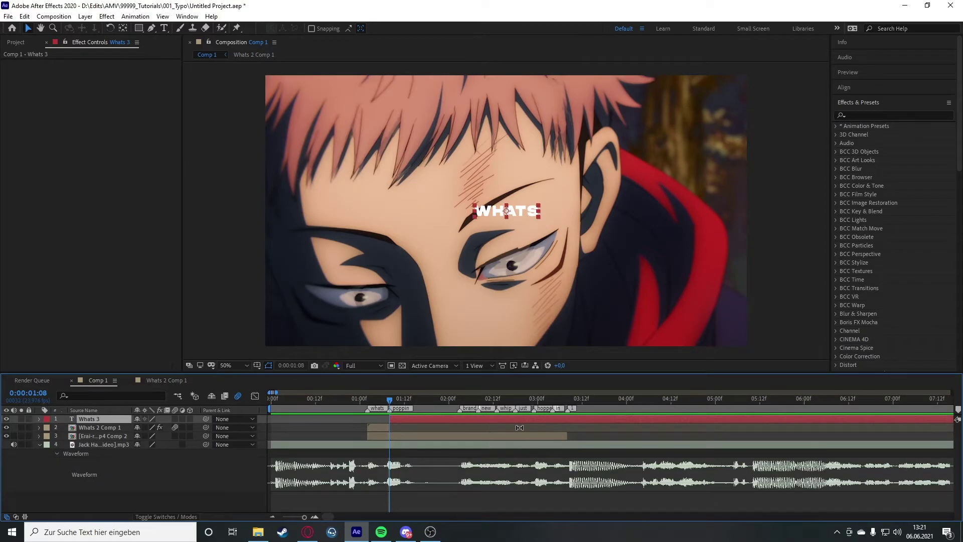
left_click(409, 399)
key("ctrl+shift+d")
key("ctrl+t")
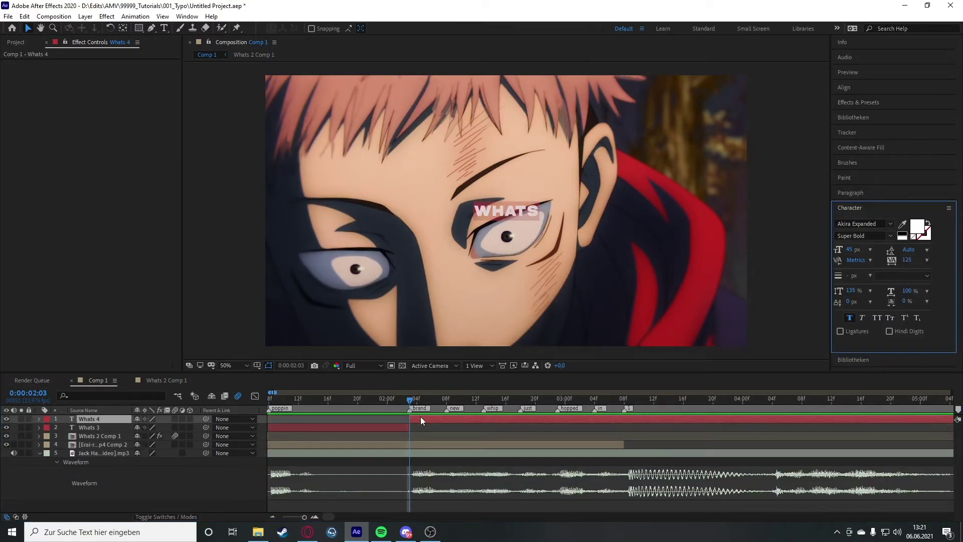
type("brand")
- Split the "brand" layer at the new marker, 0:00:02:08, and change the second part's text to "new"
left_click(446, 400)
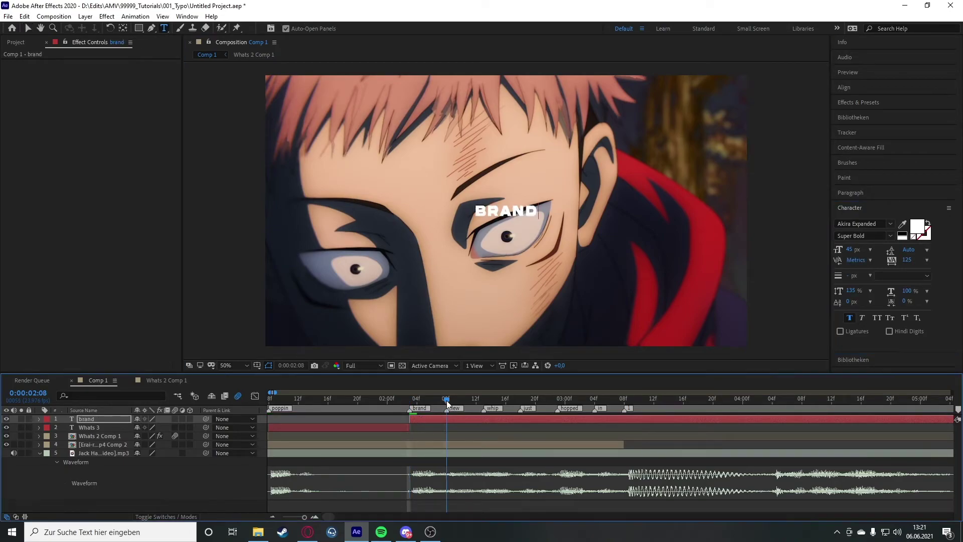
key("ctrl+shift+d")
double_click(448, 418)
type("new")
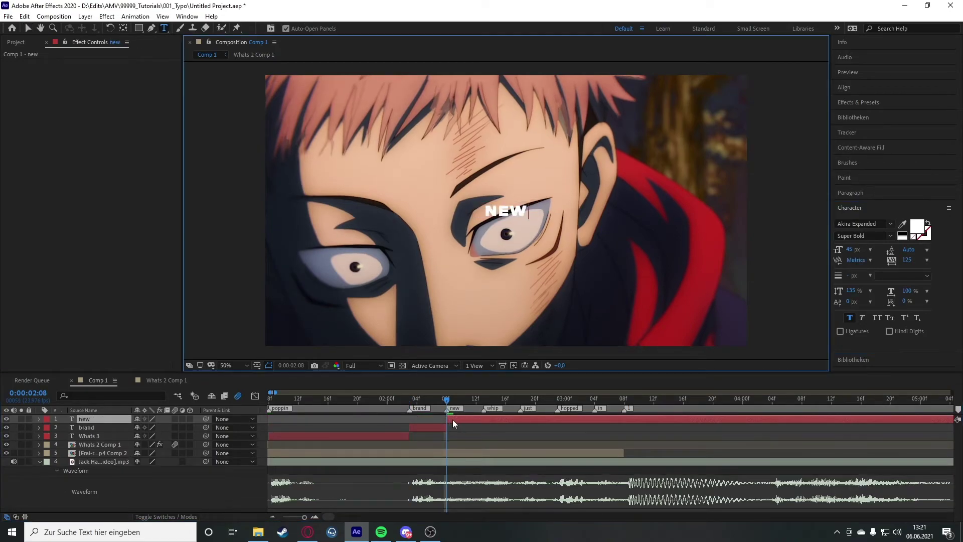
- Split the "new" layer at the whip marker, 0:00:02:13, and change the second part's text to "whip"
left_click(483, 400)
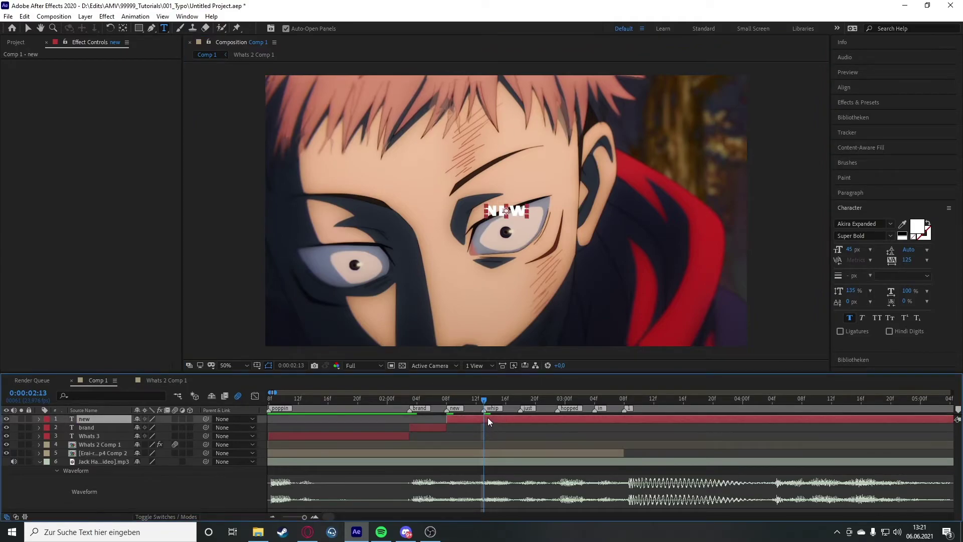
key("ctrl+shift+d")
double_click(493, 419)
type("whip")
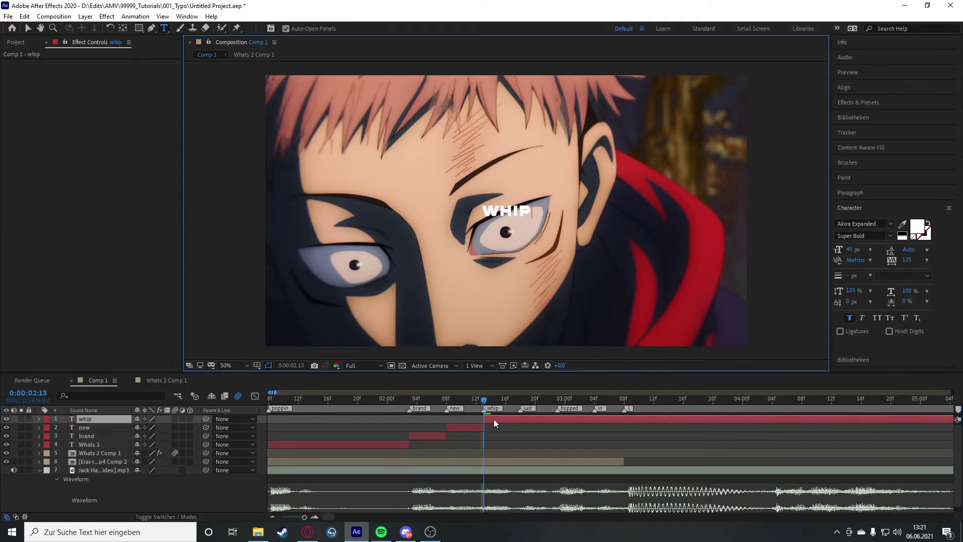
- Split the "whip" layer at the just marker and change the second part's text to "just"
left_click(521, 399)
key("ctrl+shift+d")
key("Page_Down")
key("Page_Down")
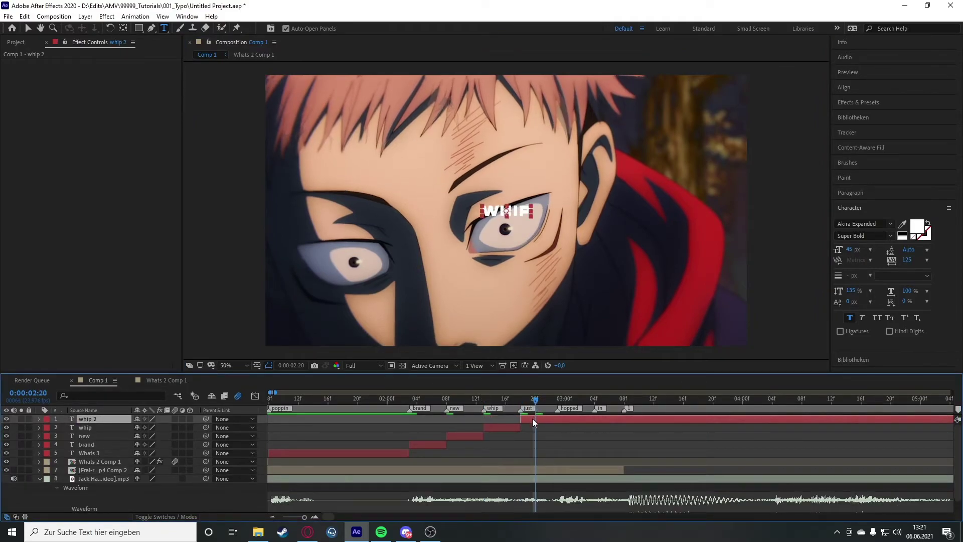
double_click(532, 419)
type("just")
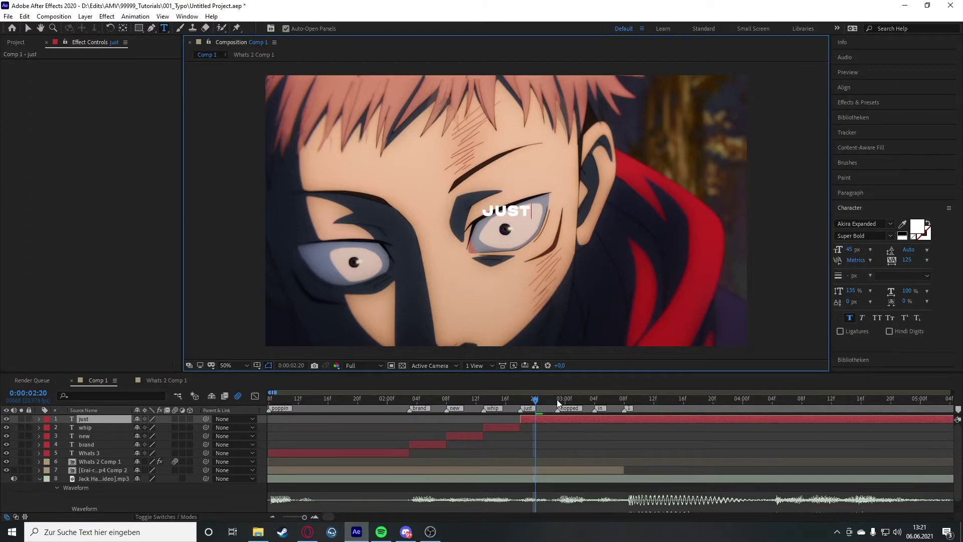
- Shift the Fill Color keyframes of the "Whats 3" text layer to start at the poppin marker, 0:00:01:08
left_click(556, 399)
left_click_drag(471, 397, 320, 397)
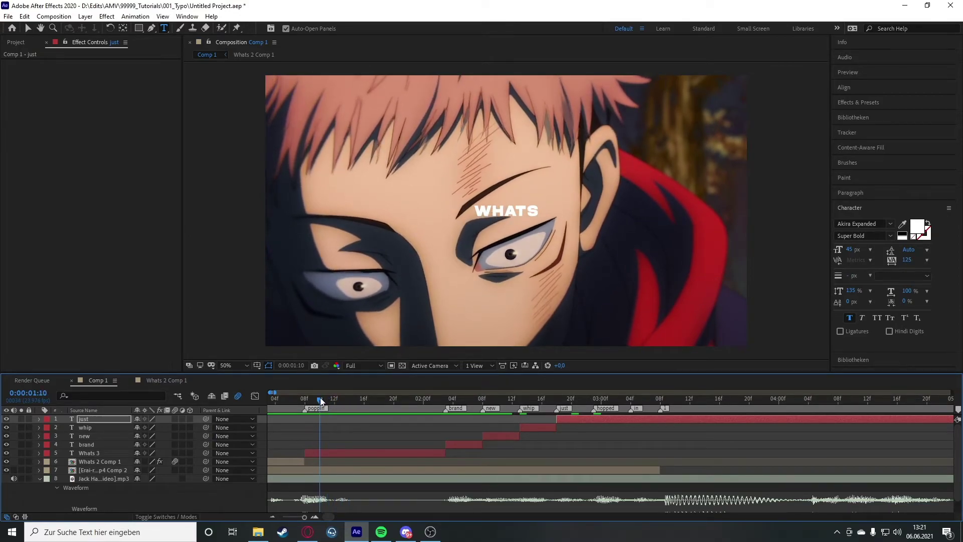
left_click_drag(323, 394, 305, 411)
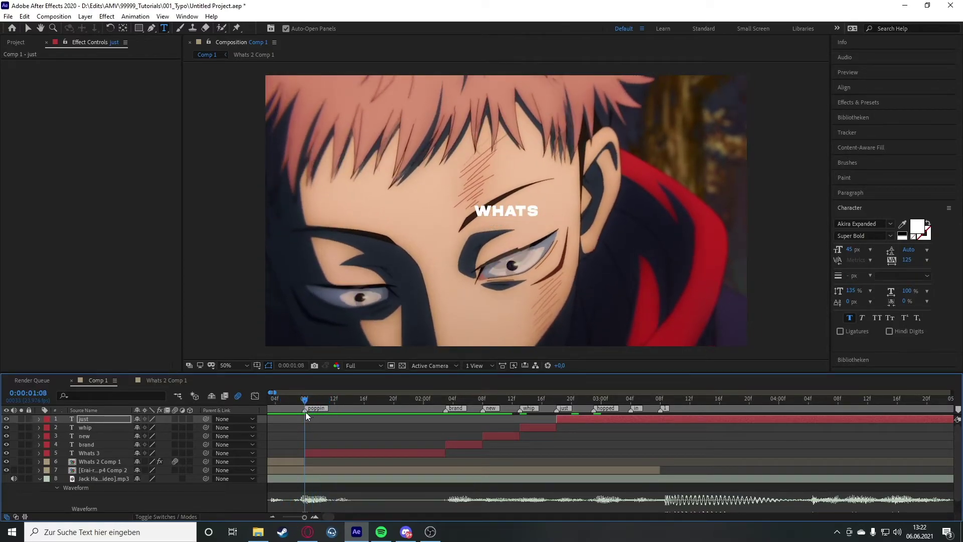
left_click(318, 450)
key("u")
scroll(343, 444, "down", 5)
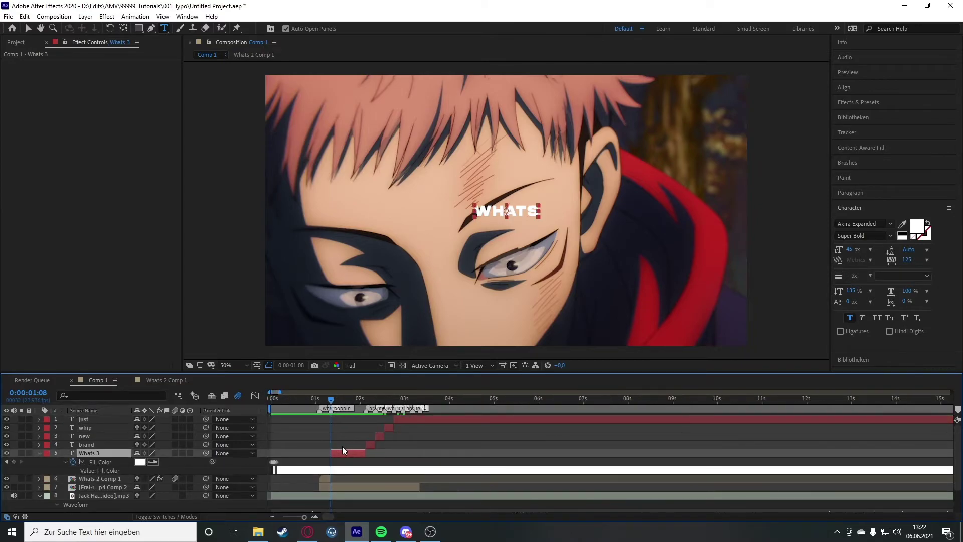
left_click_drag(292, 458, 398, 471)
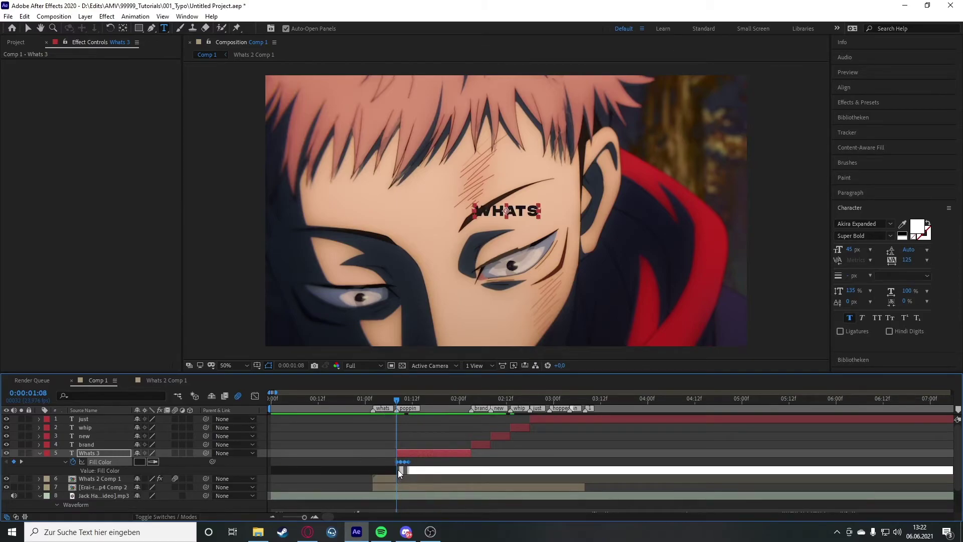
- Change the "Whats 3" layer's text to "poppin" at 0:00:01:12, where its fill is white
mouse_move(398, 398)
left_mouse_down()
mouse_move(416, 399)
mouse_move(376, 401)
mouse_move(412, 401)
left_mouse_up()
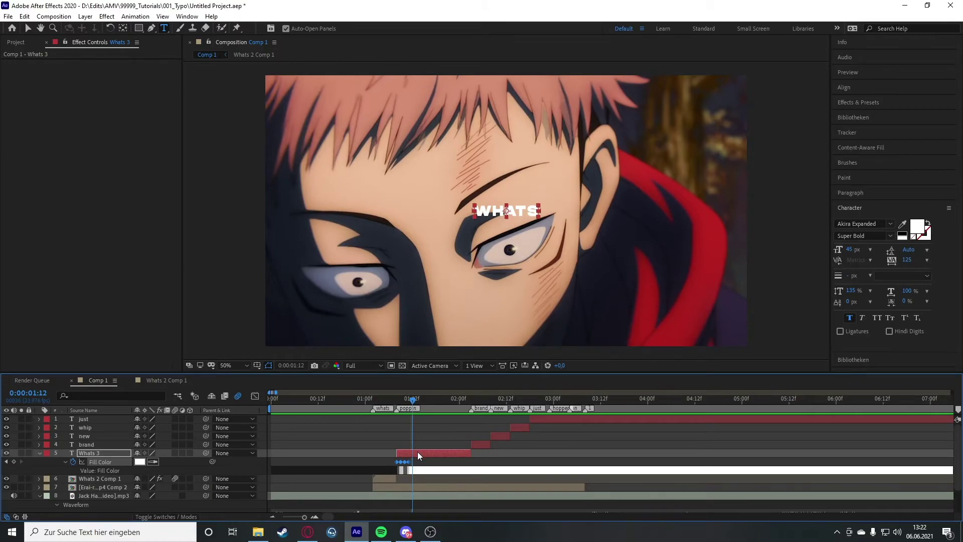
type("poppin")
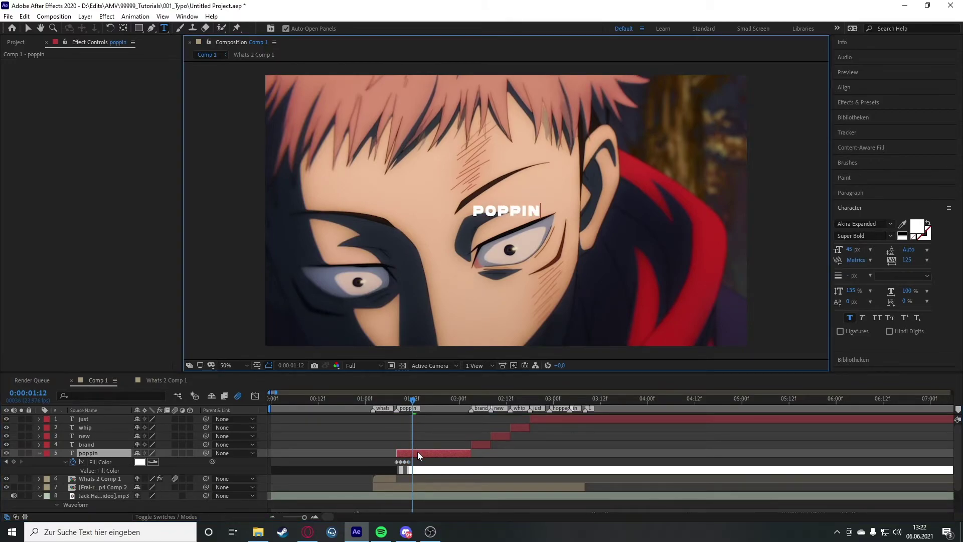
left_click(426, 439)
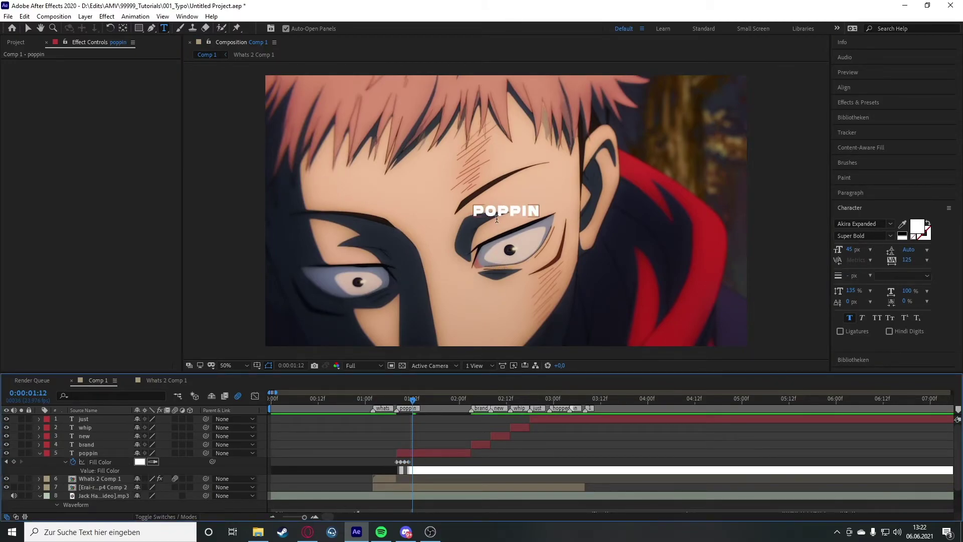
double_click(424, 451)
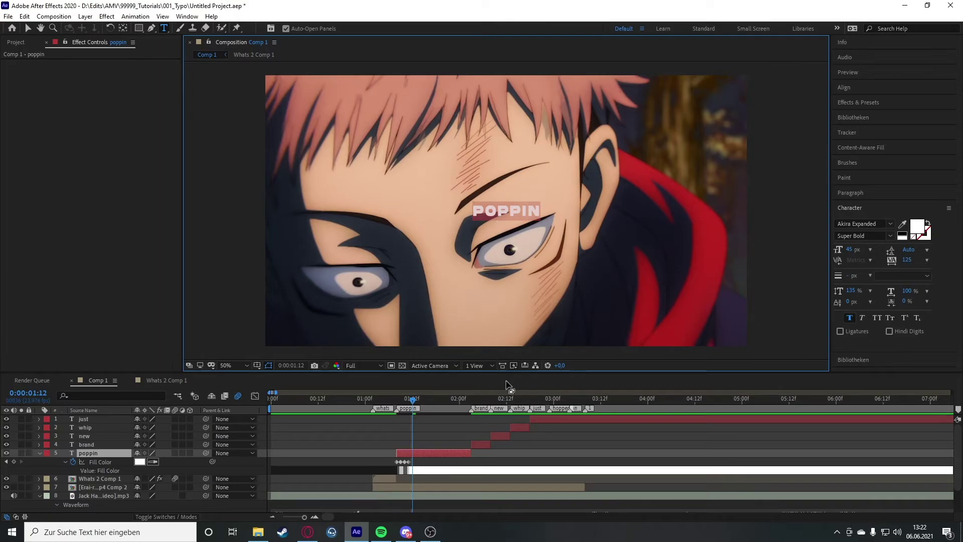
left_click(451, 444)
left_click(444, 453)
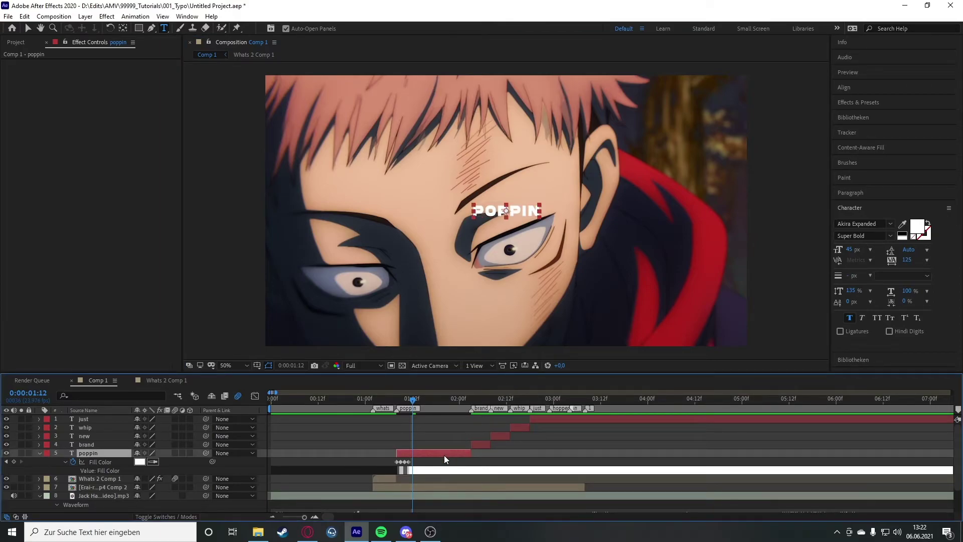
- Collapse the poppin layer's keyframes and preview the words from 0:00:01:02
key("u")
left_click_drag(401, 399, 375, 396)
key("space")
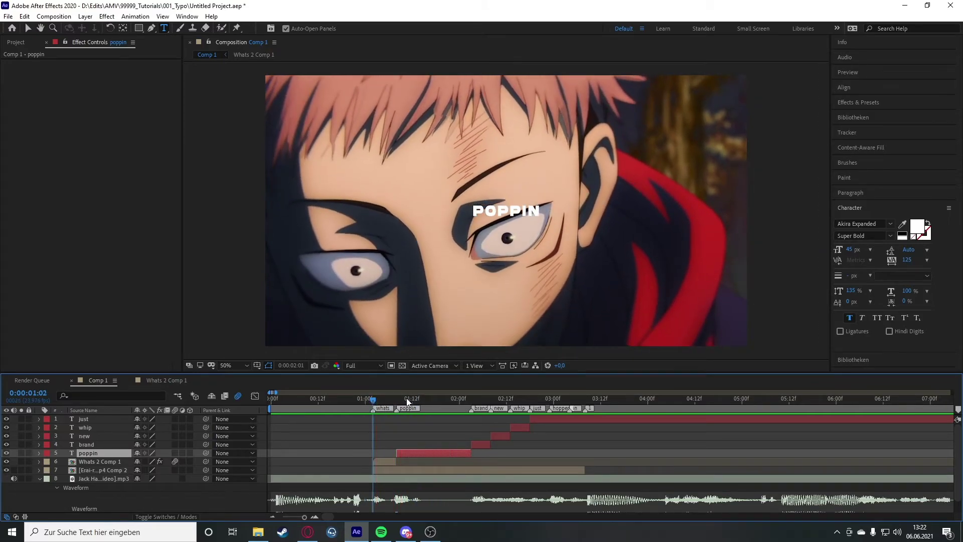
- Pre-compose the poppin text layer as "poppin Comp 1", enable its motion blur, and save the project with the playhead at 0:00:01:08
right_click(430, 453)
left_click(483, 399)
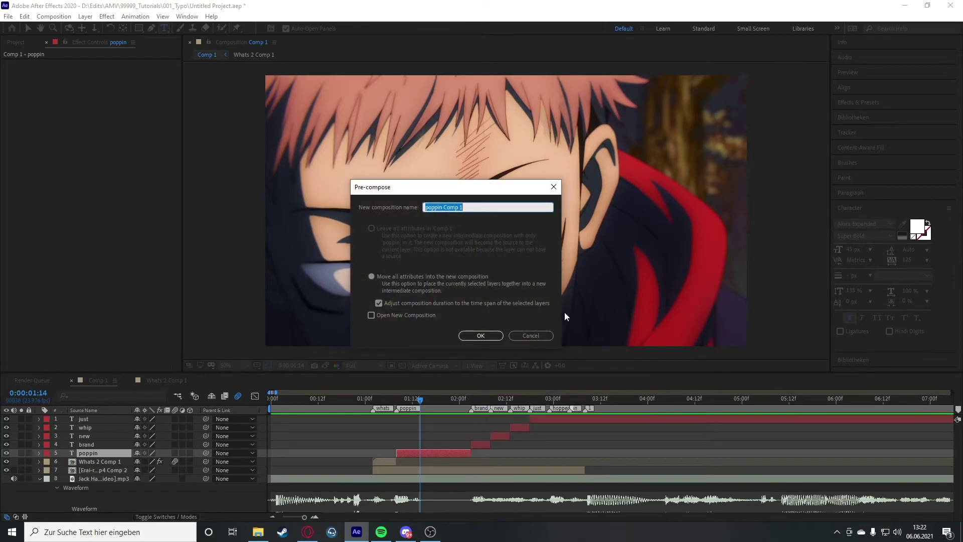
left_click(485, 336)
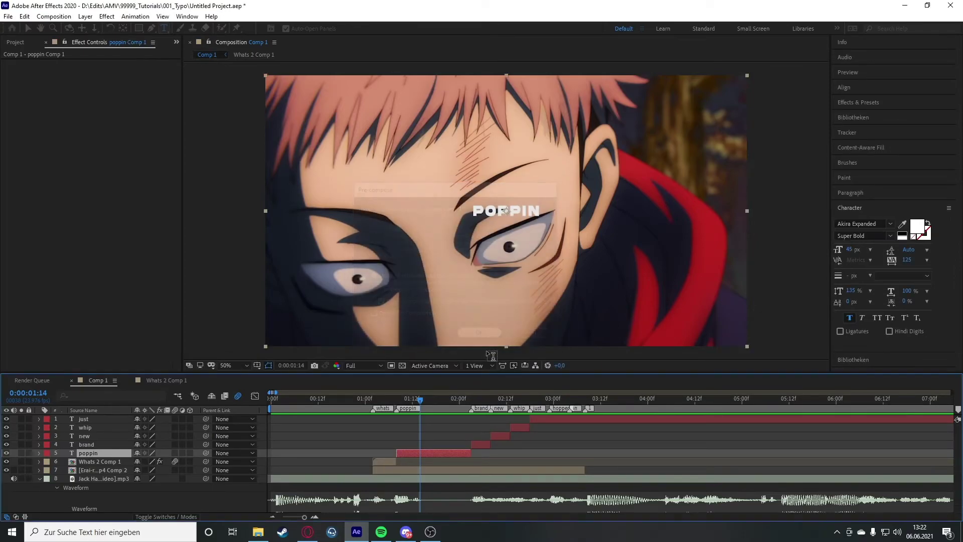
left_click(175, 452)
key("i")
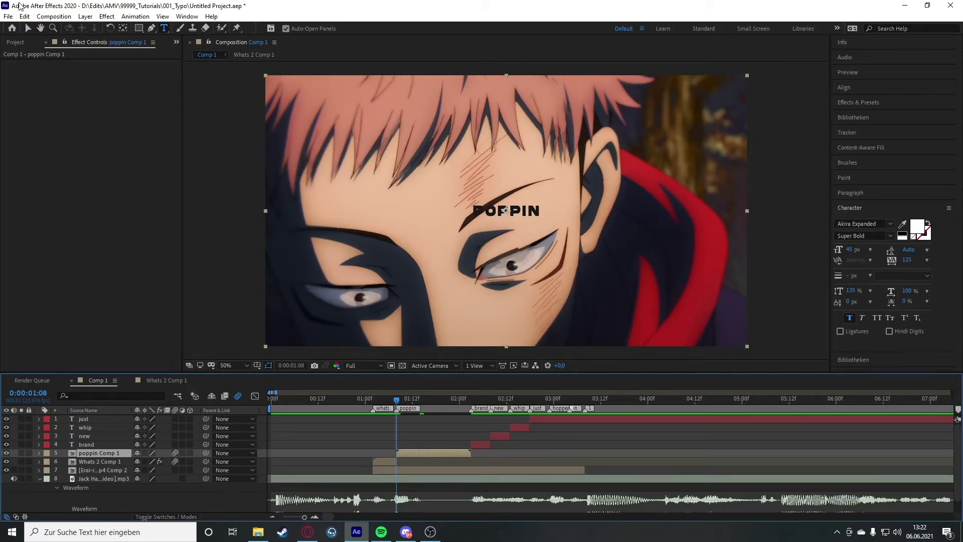
left_click(9, 16)
left_click(31, 108)
- Apply the Warp effect to poppin Comp 1 with Squeeze style and a Bend keyframe of 100 at 0:00:01:08
left_click(868, 104)
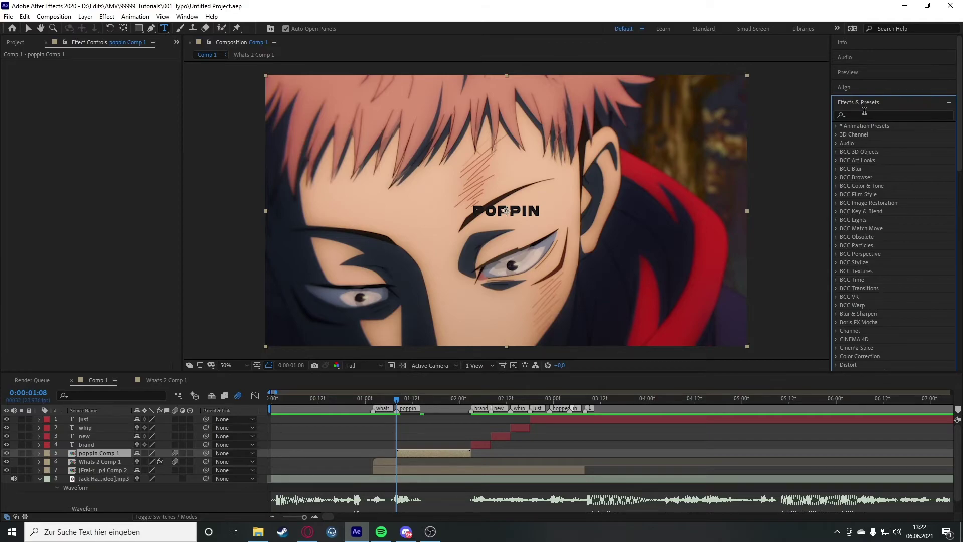
left_click(864, 113)
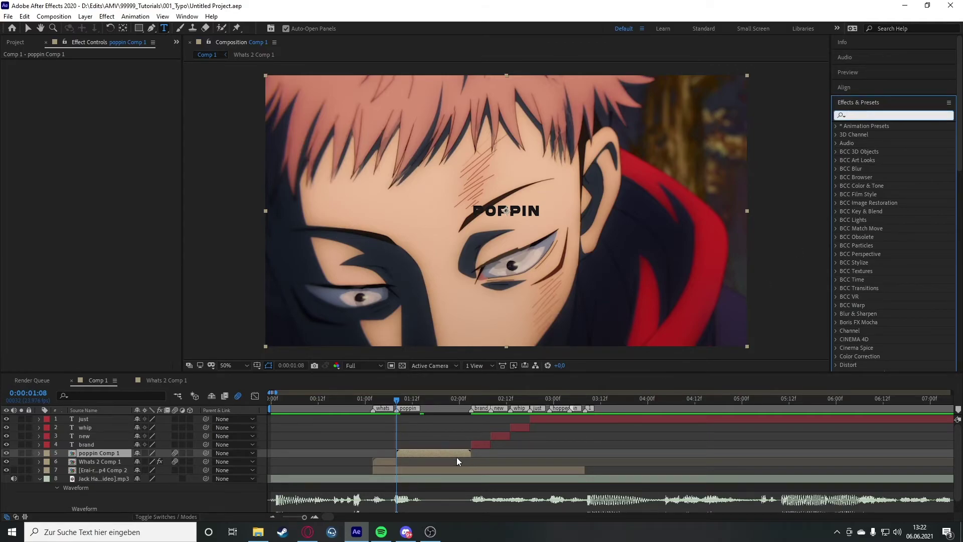
left_click(426, 452)
left_click(863, 116)
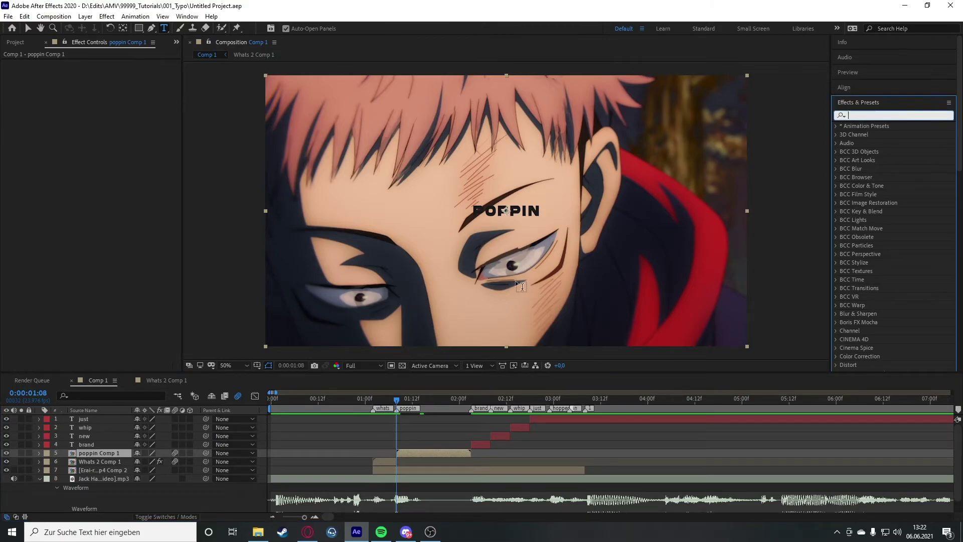
left_click(389, 399)
mouse_move(389, 399)
left_mouse_down()
mouse_move(399, 401)
mouse_move(380, 398)
mouse_move(393, 397)
left_mouse_up()
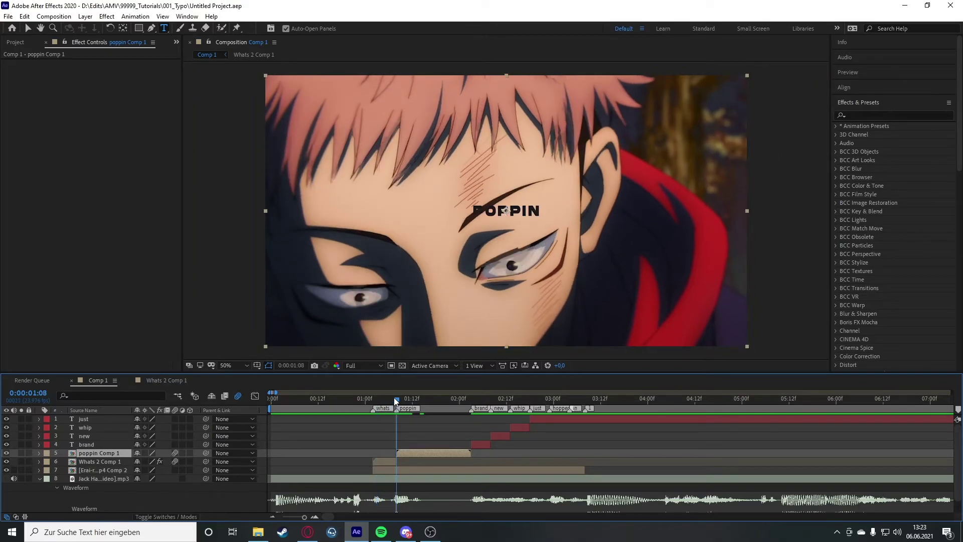
left_click(883, 115)
type("warp")
double_click(865, 211)
left_click_drag(101, 89, 101, 90)
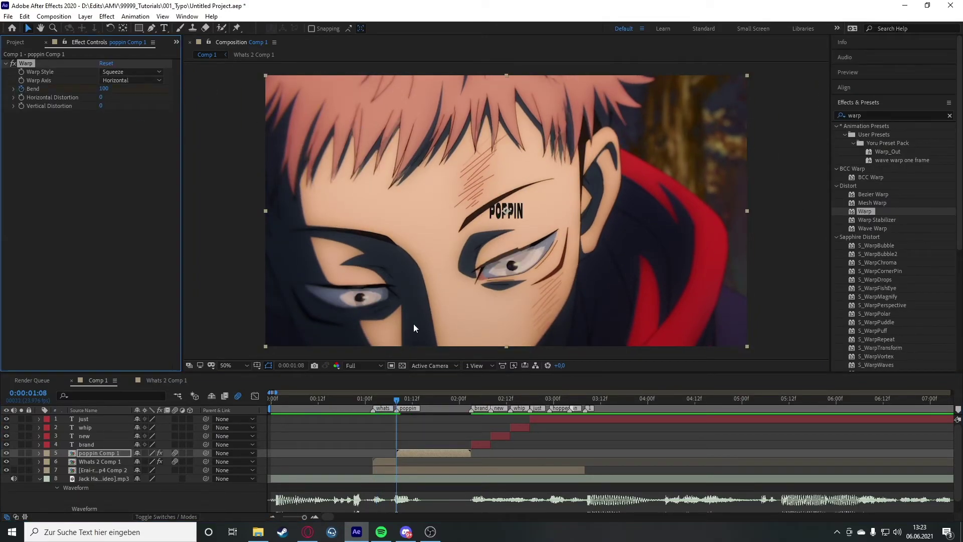
- Keyframe poppin Comp 1's Warp Bend to 0 at 0:00:02:02 and apply Easy Ease to both Bend keyframes
left_click_drag(398, 395, 393, 396)
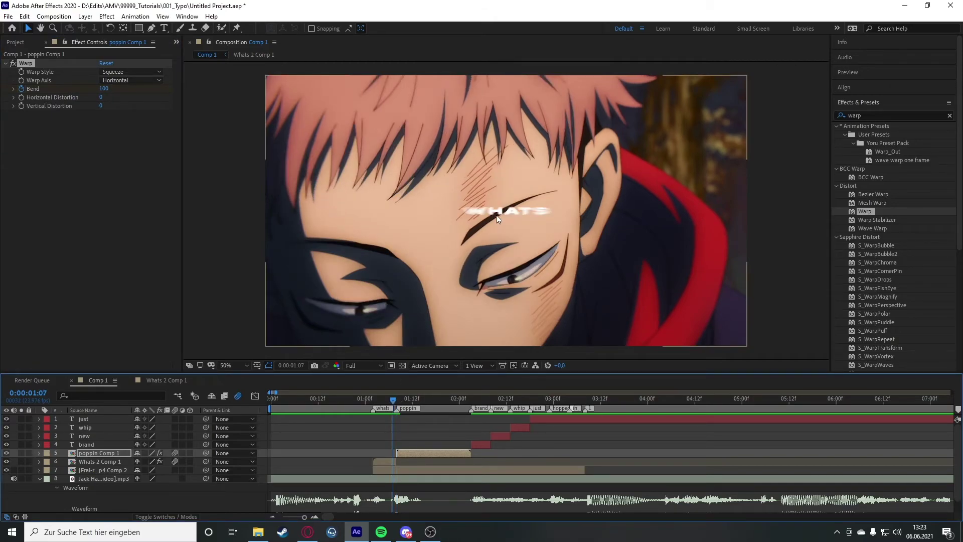
left_click(396, 397)
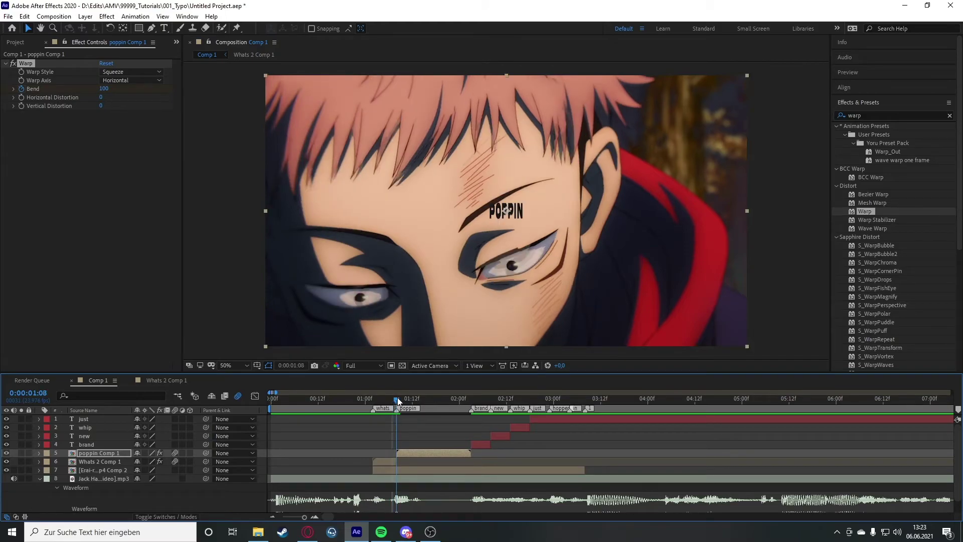
key("u")
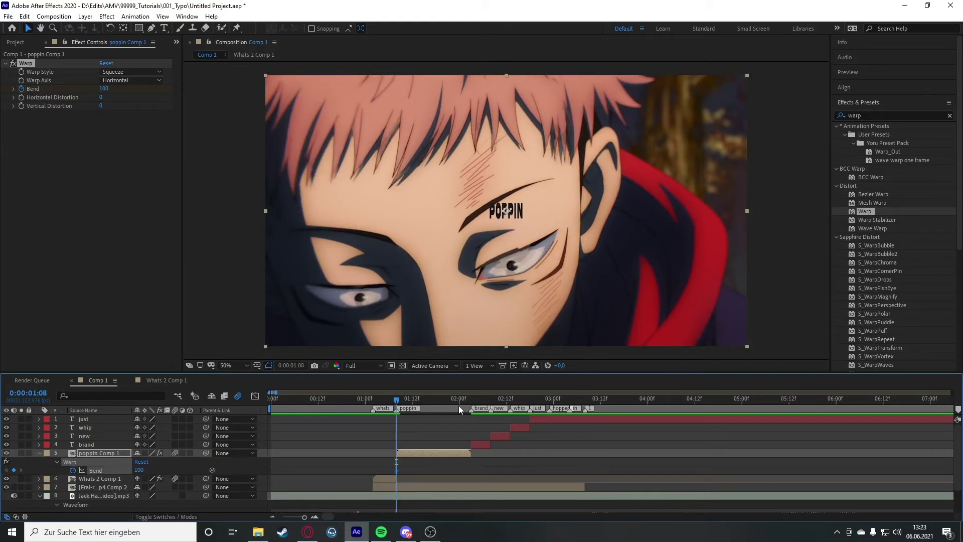
left_click(456, 401)
left_click(104, 89)
type("0")
key("Return")
left_click_drag(487, 466, 389, 480)
key("F9")
- Reshape poppin Comp 1's Bend curve to drop steeply after the first keyframe and flatten out towards 0
left_click(255, 395)
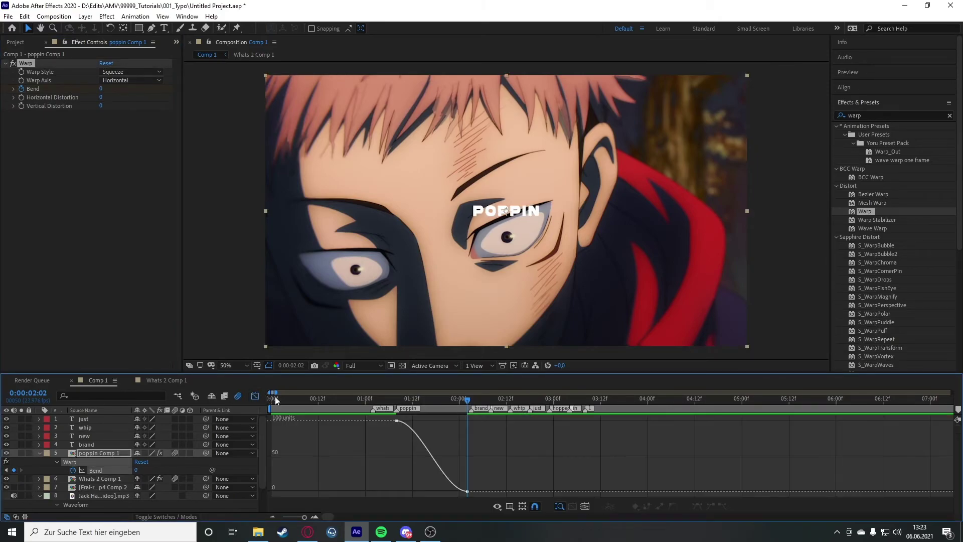
left_click(400, 398)
scroll(407, 444, "up", 2, "alt")
left_click_drag(433, 421, 345, 478)
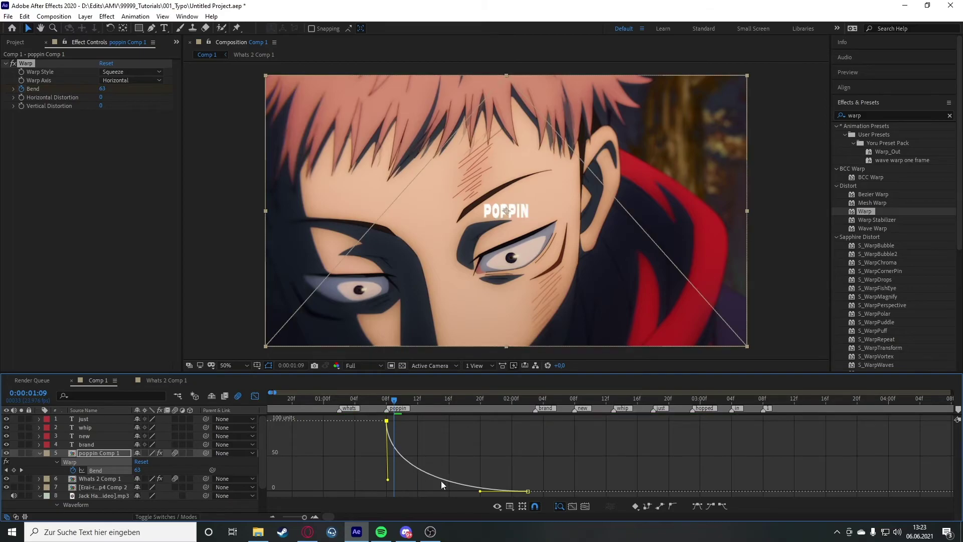
- Pull the last Bend keyframe's easing handle close to the first keyframe's time and preview the poppin animation from 0:00:01:02
left_click_drag(480, 491, 390, 490)
key("shift+F3")
left_click_drag(368, 402, 341, 402)
key("space")
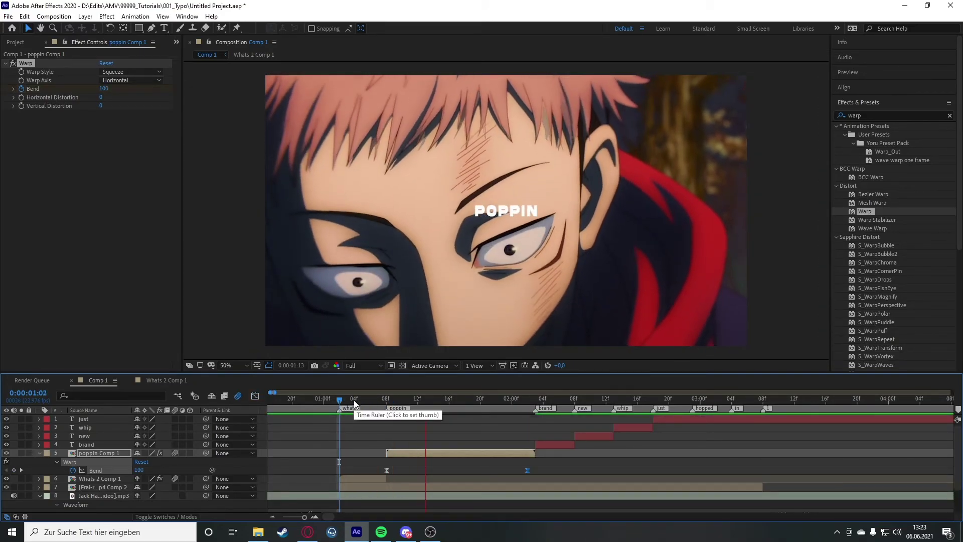
key("space")
key("space")
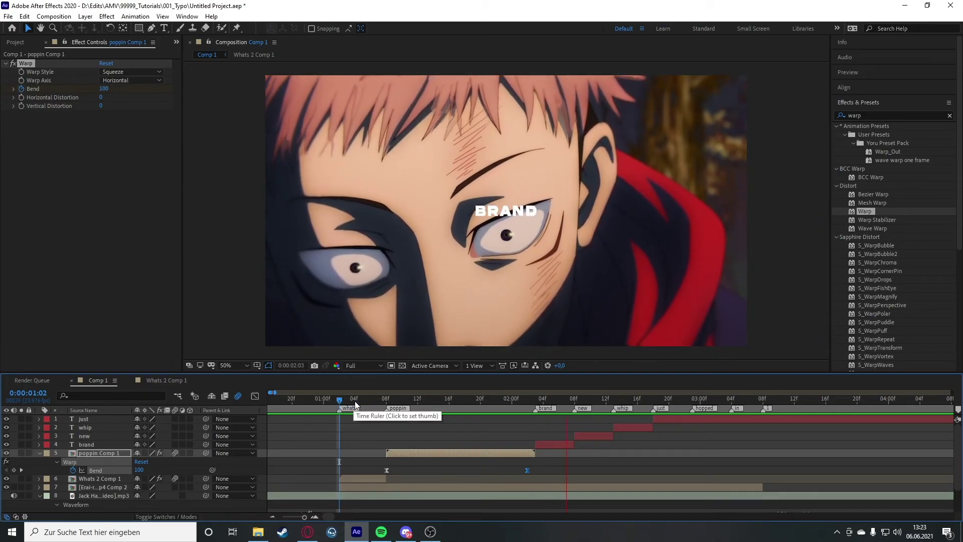
- Replay the preview from 0:00:01:02 and save the project with the playhead at 0:00:01:07
left_click(345, 400)
left_click(341, 399)
key("space")
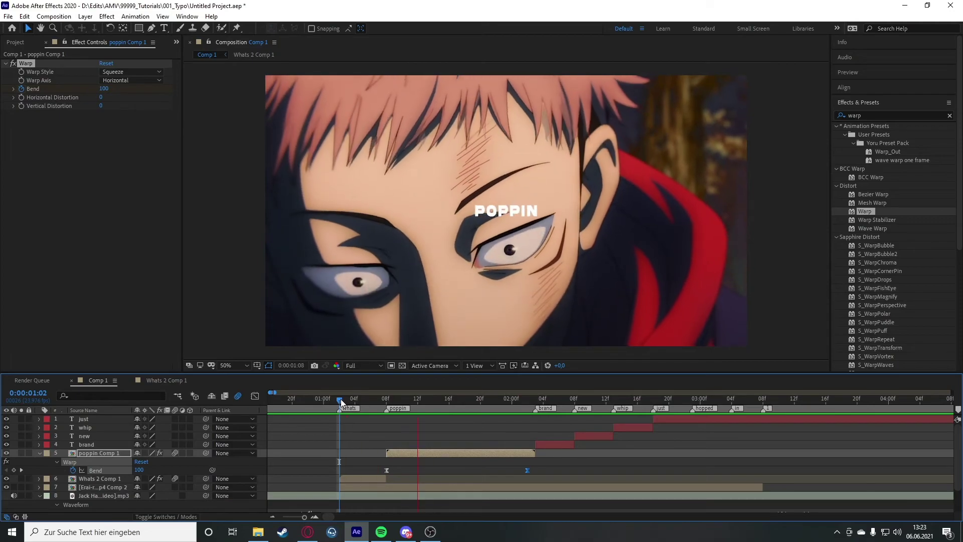
left_click(379, 400)
key("ctrl+s")
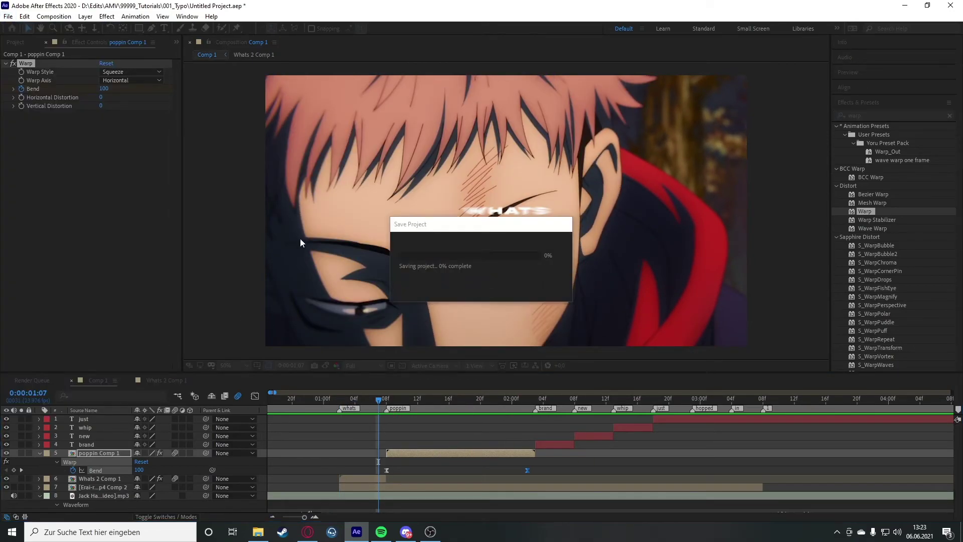
- Collapse poppin Comp 1's keyframed properties and park the playhead at 0:00:01:21
left_click_drag(382, 400, 485, 391)
key("u")
left_click(387, 399)
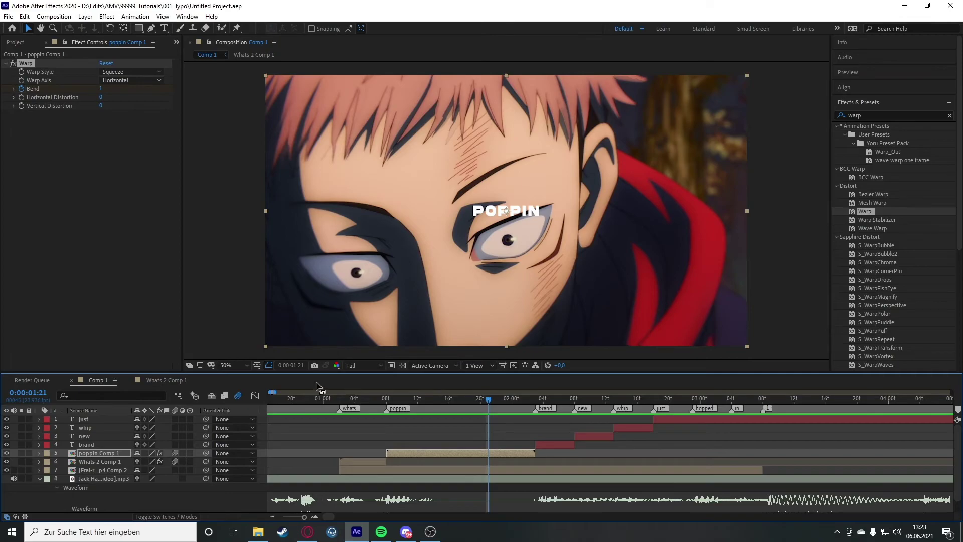
key("s")
key("s")
- Search the effects for s_dissolve and select S_DissolveBlur in the list
left_click(882, 115)
type("s_dissolve")
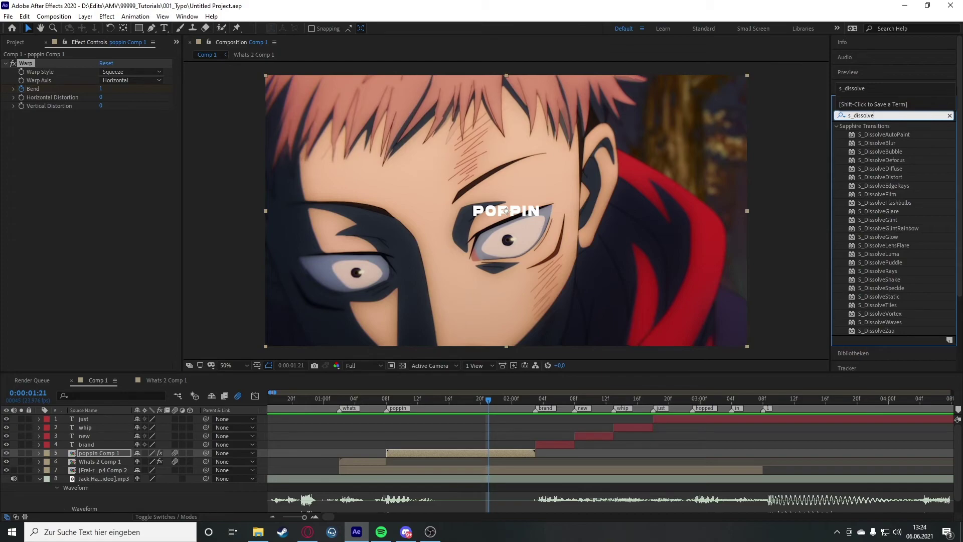
left_click(881, 143)
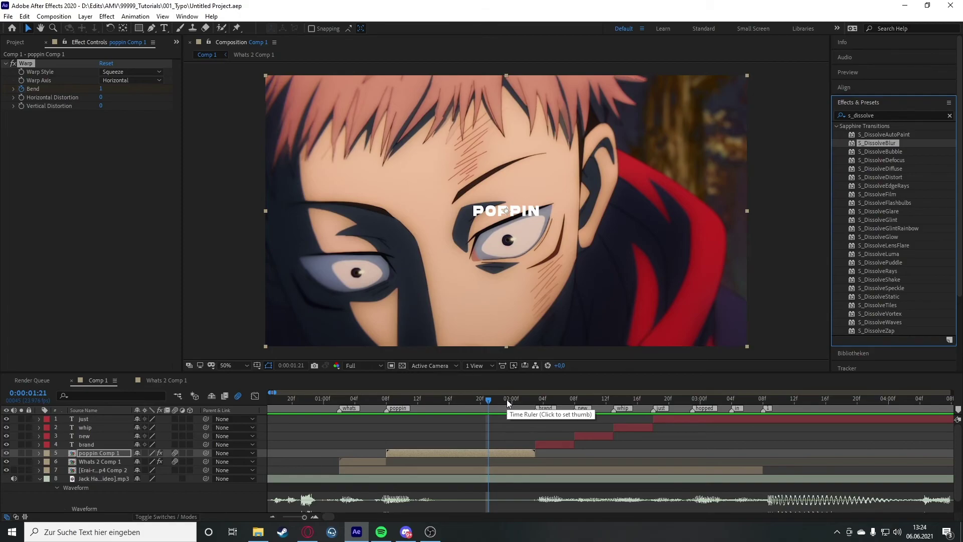
- Move the playhead to 0:00:02:03 and reveal the Scale property of the brand text layer
left_click(536, 400)
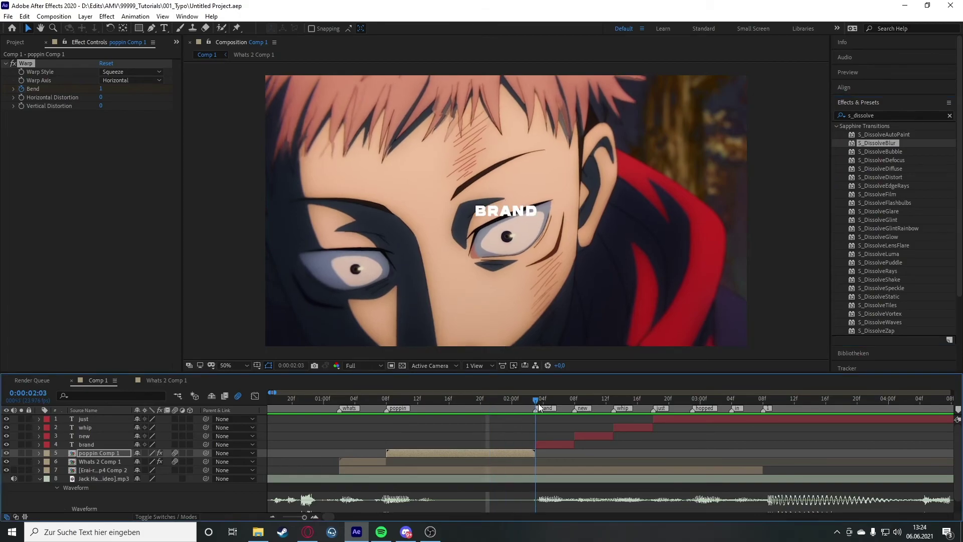
left_click(546, 448)
key("s")
- Try the brand layer's Scale at 412% and 138%, undo both changes, and deselect the layer
left_click_drag(149, 453, 309, 455)
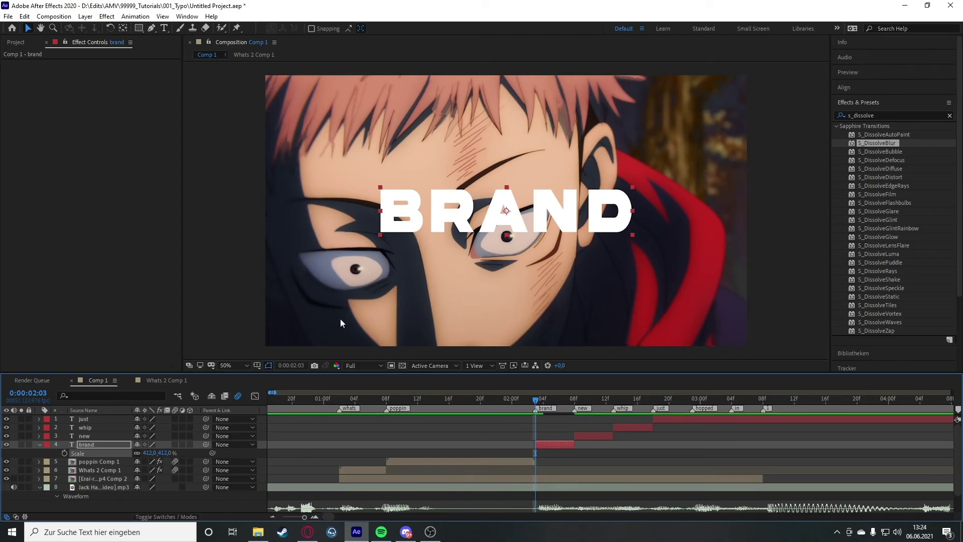
left_click_drag(150, 452, 194, 466)
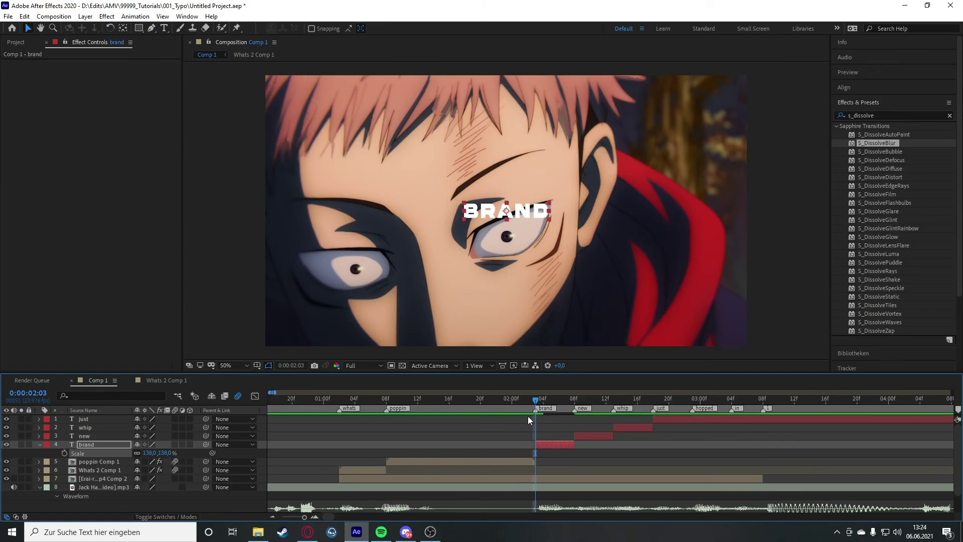
key("ctrl+z")
key("ctrl+z")
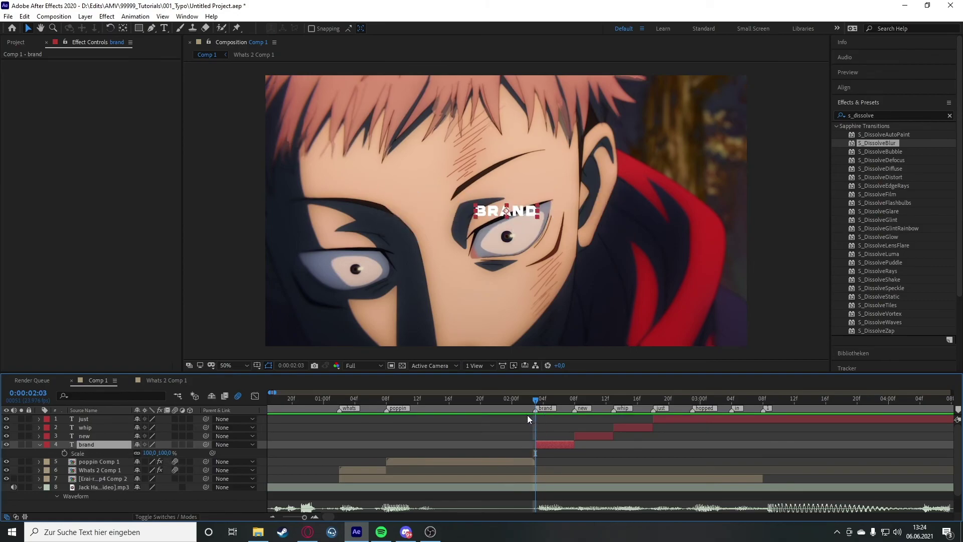
left_click(571, 460)
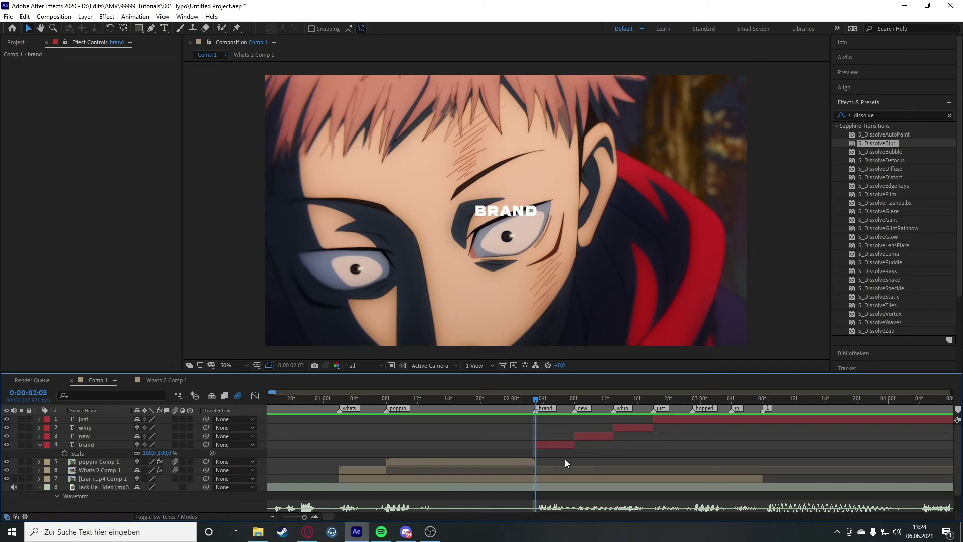